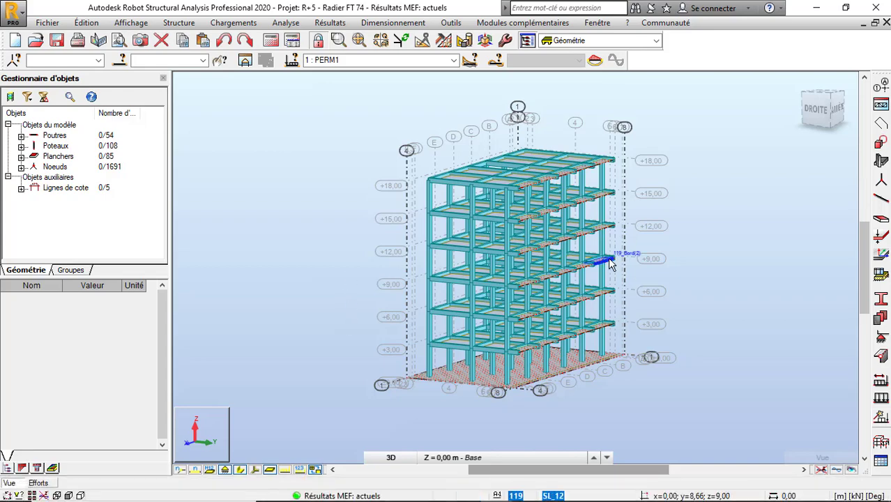
Select all elements of the top storey, from +15,00 to +18,00, in the rear elevation view.
scroll(610, 264, up, 1)
scroll(455, 296, down, 2)
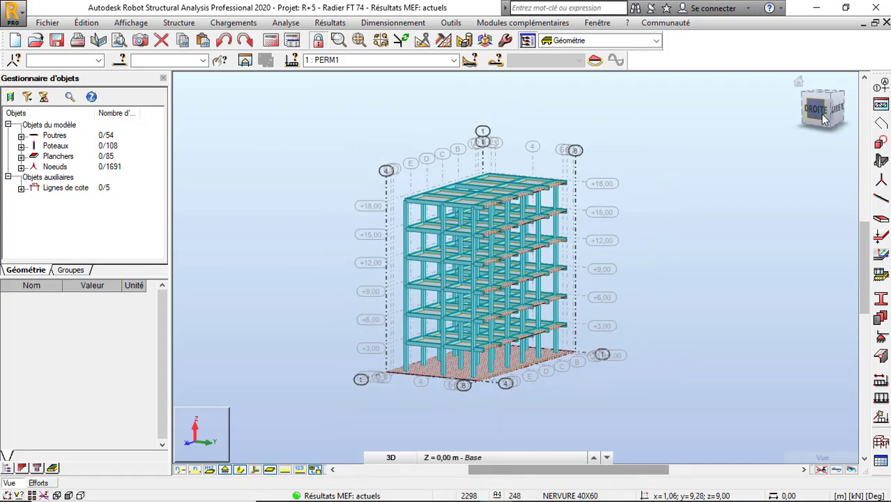
click(837, 113)
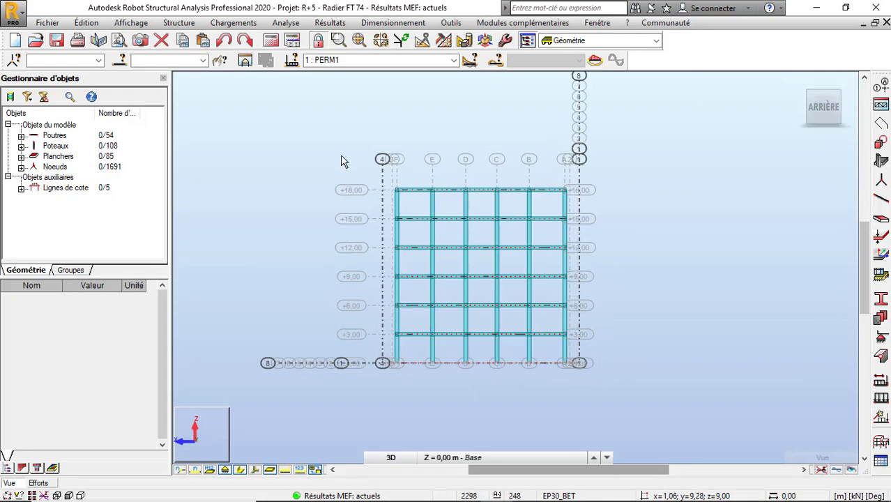
scroll(373, 169, up, 1)
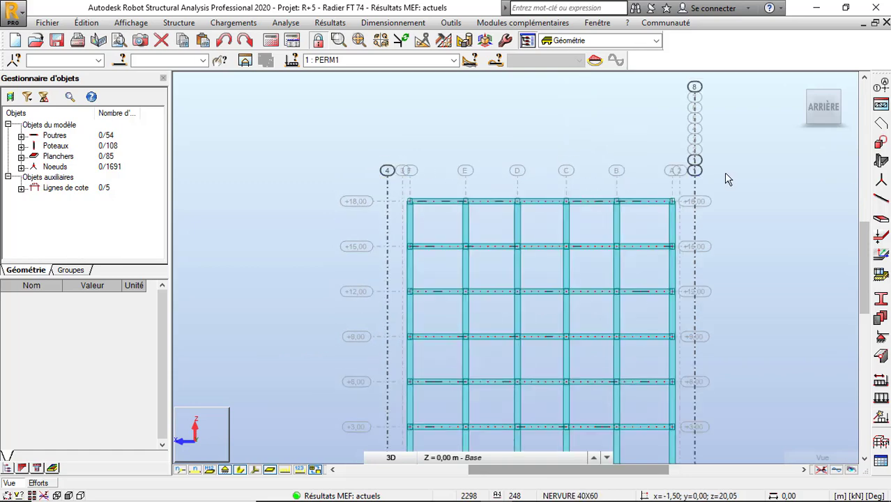
scroll(330, 180, down, 1)
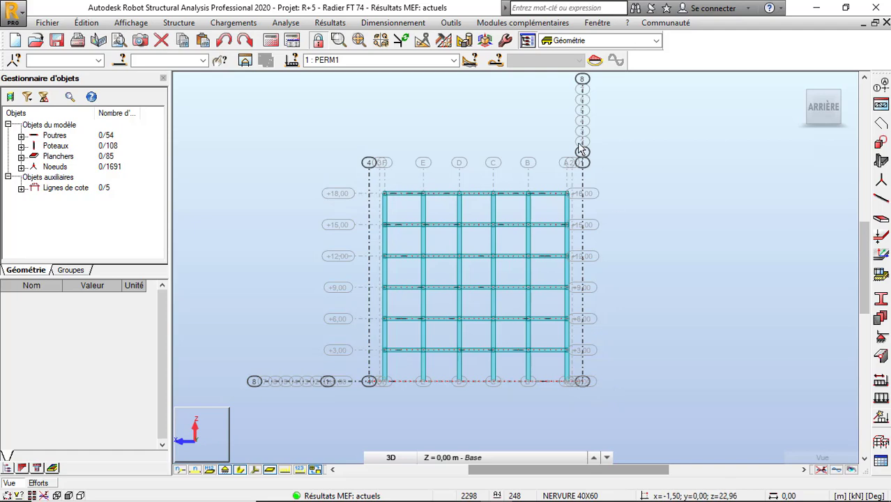
drag(631, 150, 296, 205)
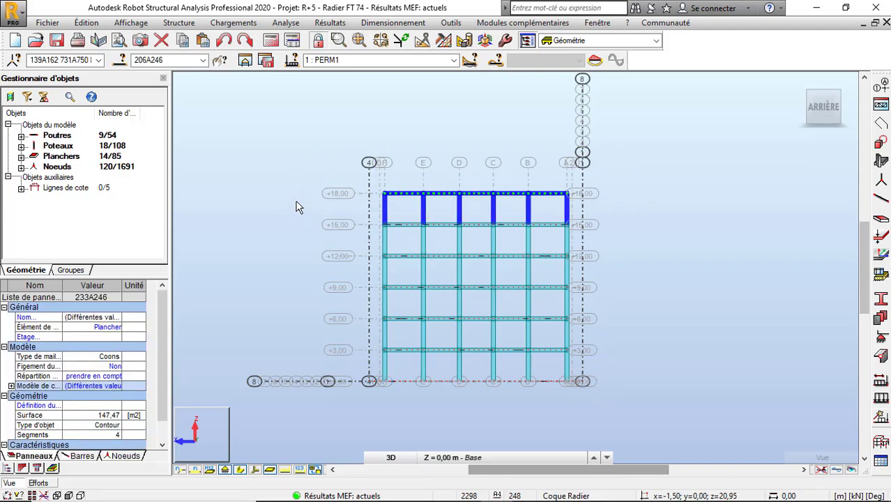
Copy the selected storey upward with a translation vector of 0;0;3 and 2 repetitions, accepting the change to the calculation results.
click(422, 40)
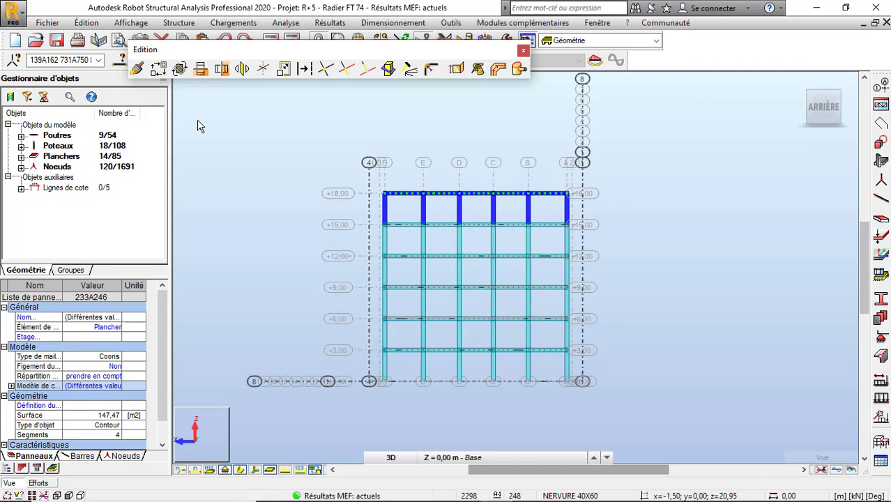
click(157, 68)
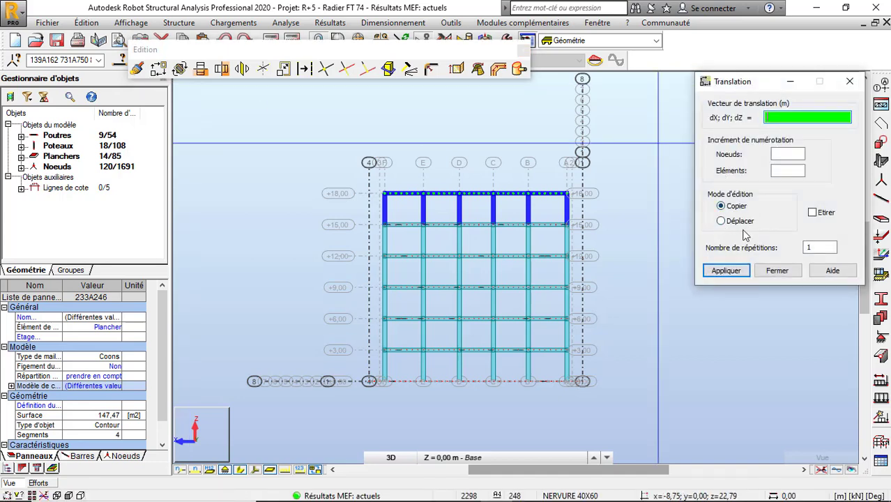
double_click(804, 248)
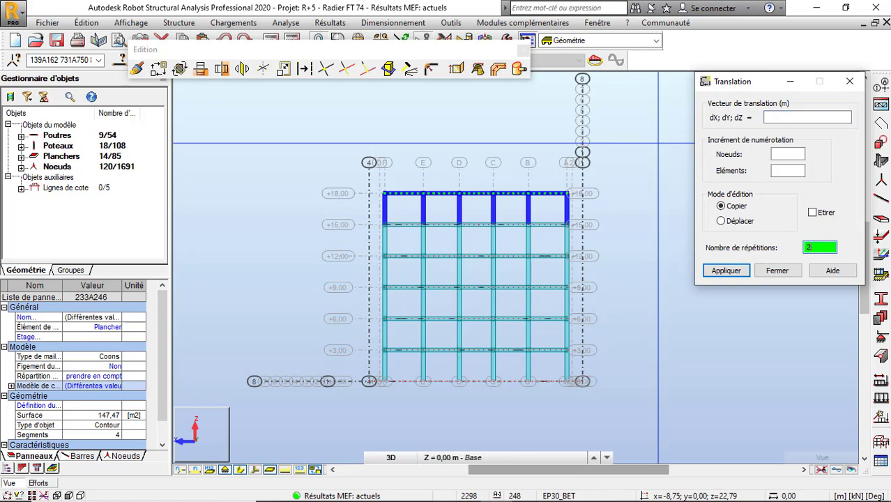
click(781, 118)
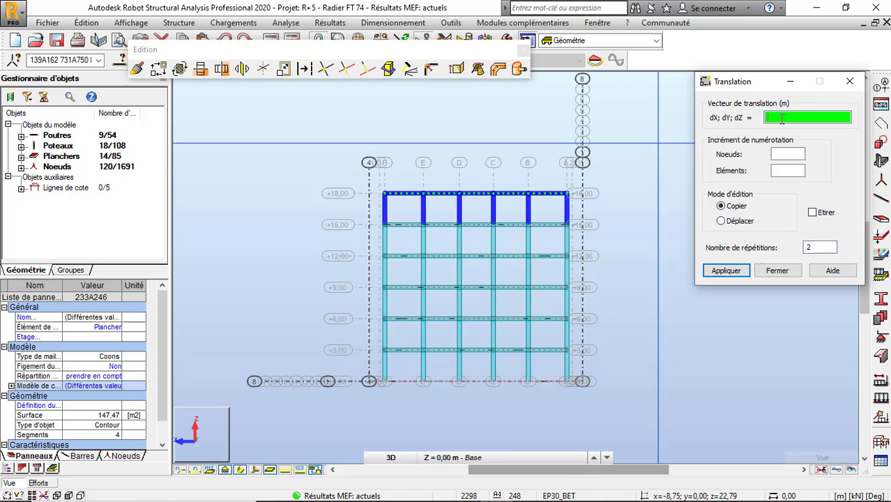
text(;0;3)
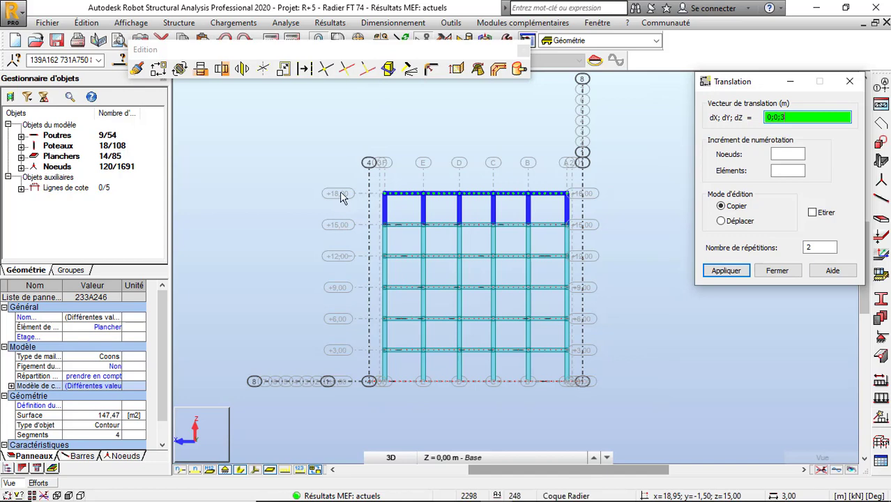
click(726, 271)
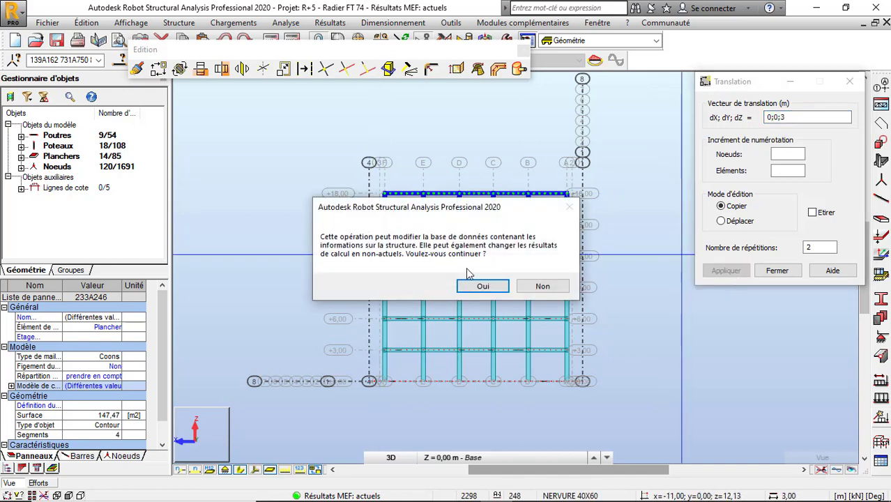
click(480, 286)
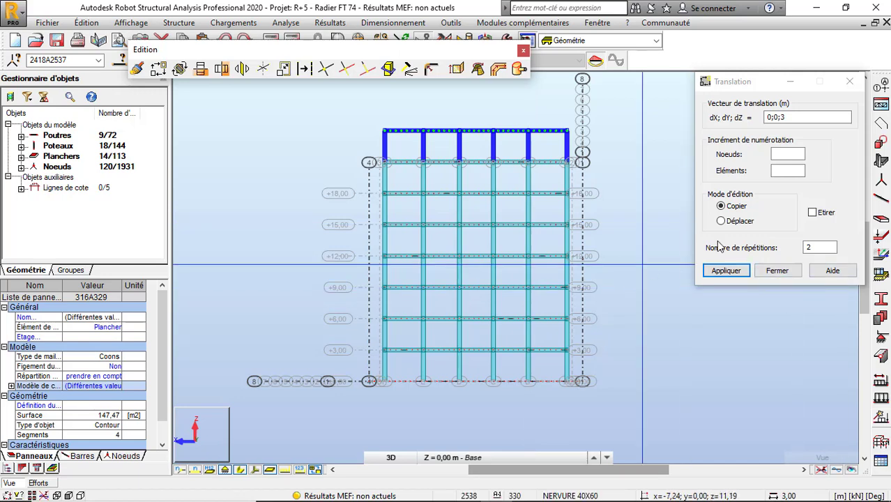
click(780, 272)
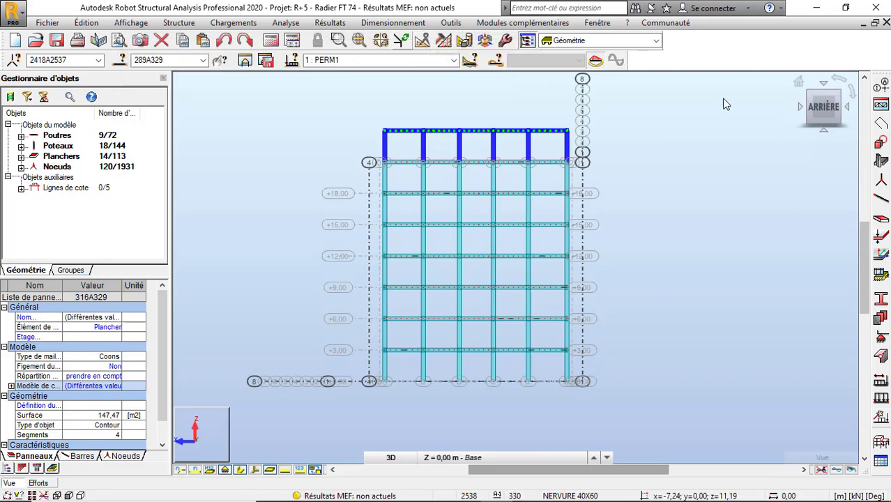
Return the building to the default 3D view and clear the selection.
click(799, 82)
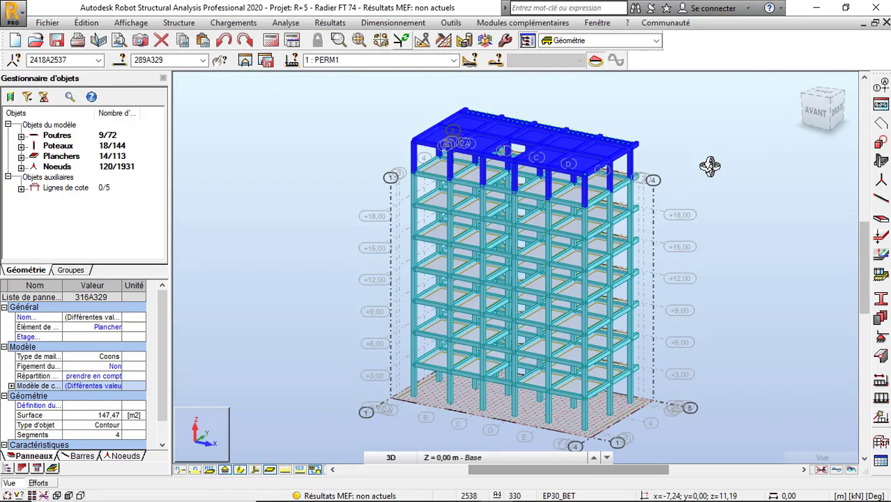
right_click(627, 133)
click(687, 149)
click(751, 151)
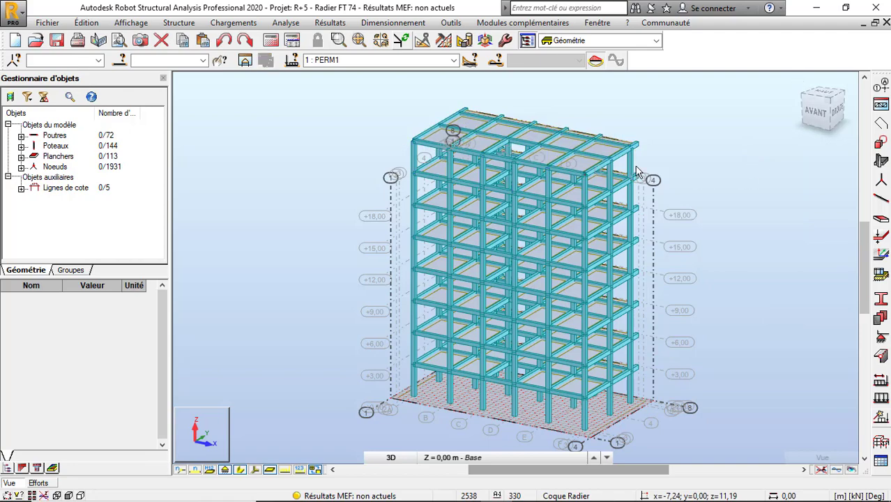
Run the structural calculation, continue past the instability warning, and close the calculation messages.
scroll(677, 189, down, 2)
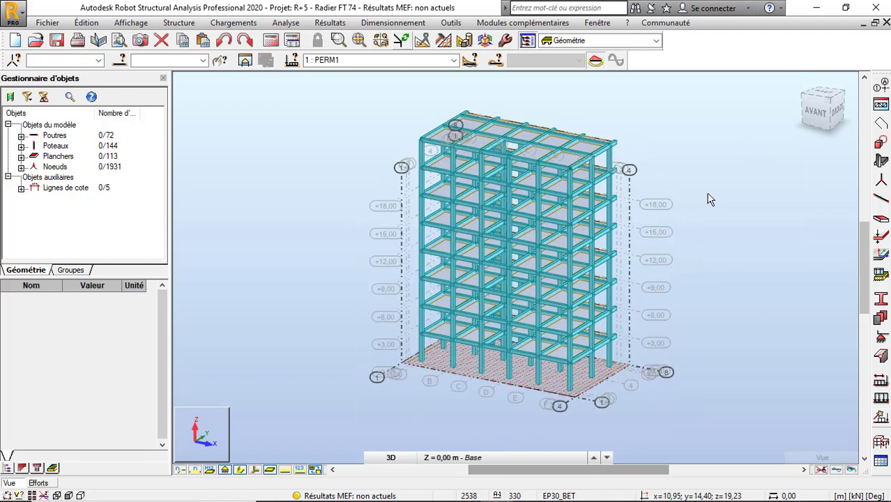
scroll(512, 370, up, 3)
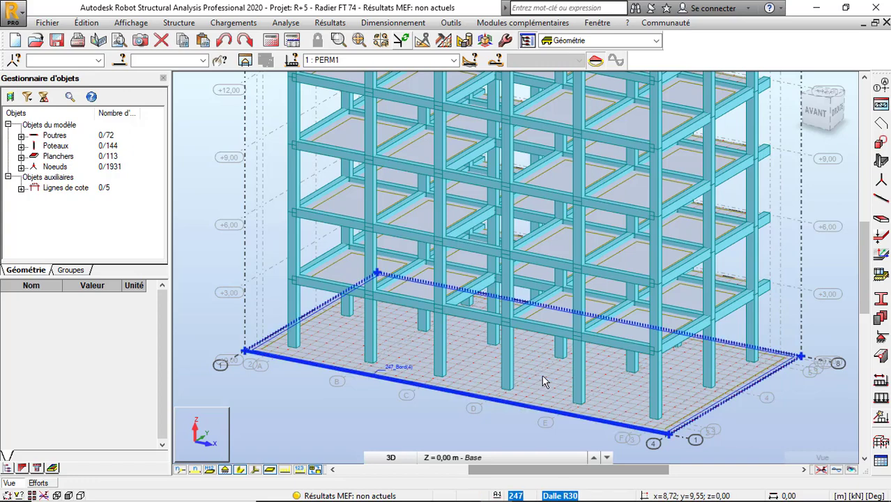
scroll(444, 368, down, 3)
scroll(441, 368, down, 2)
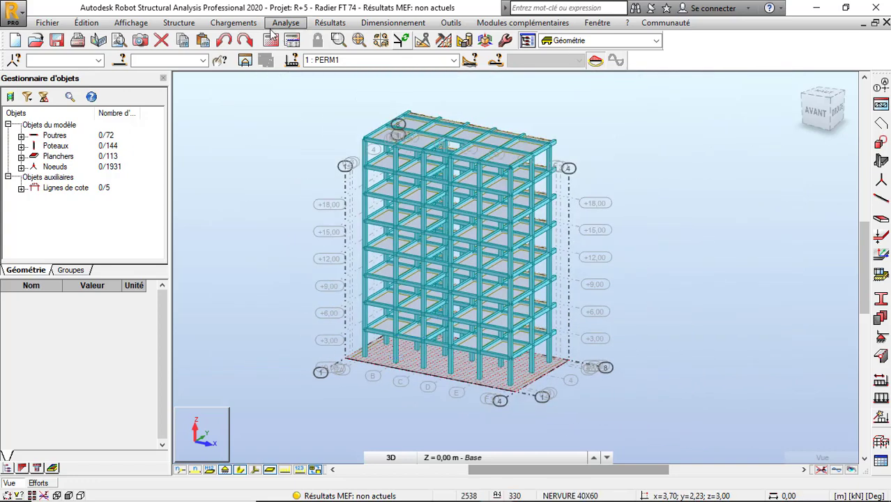
click(273, 41)
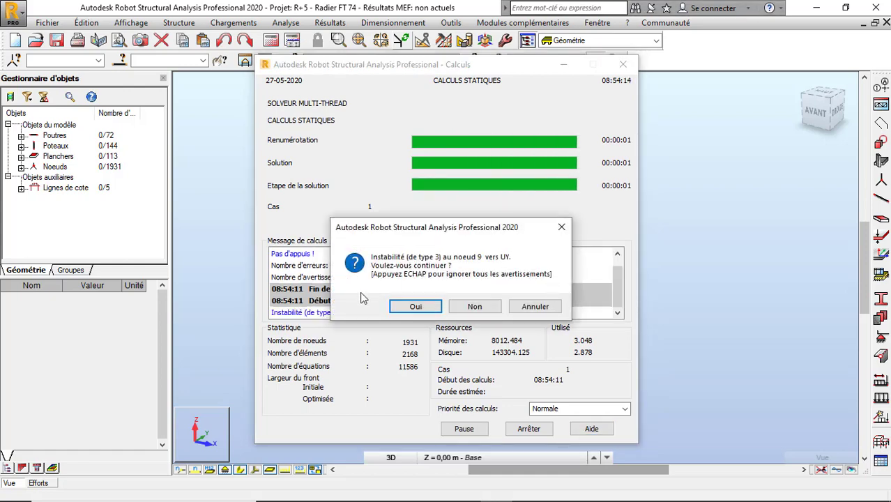
click(423, 306)
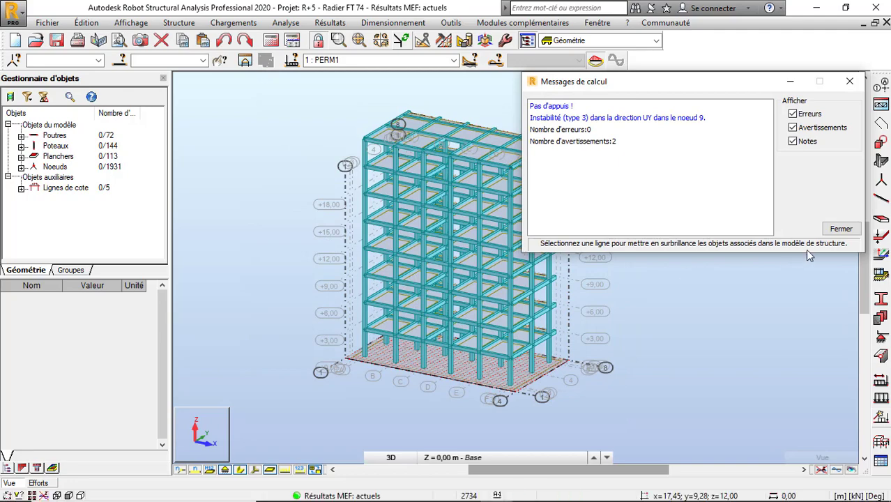
click(842, 228)
Isolate the foundation raft slab at the base of the building in its own view.
right_click(651, 216)
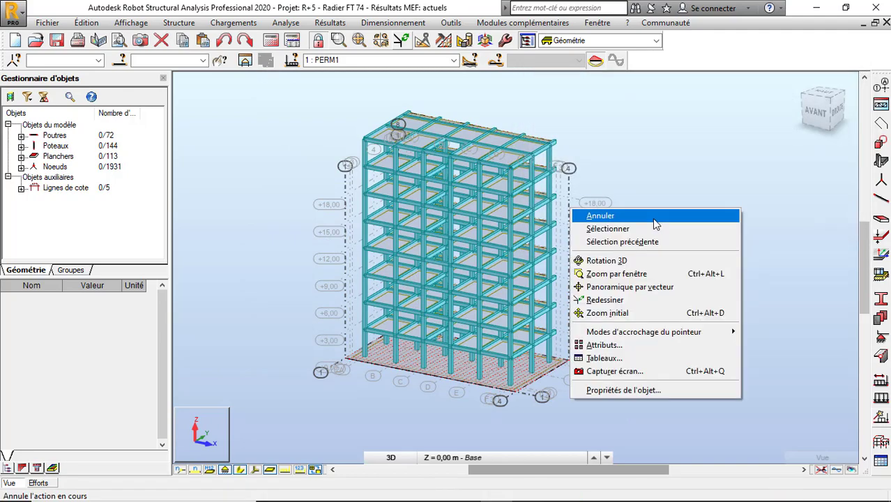
click(652, 230)
scroll(430, 377, up, 2)
scroll(430, 376, up, 4)
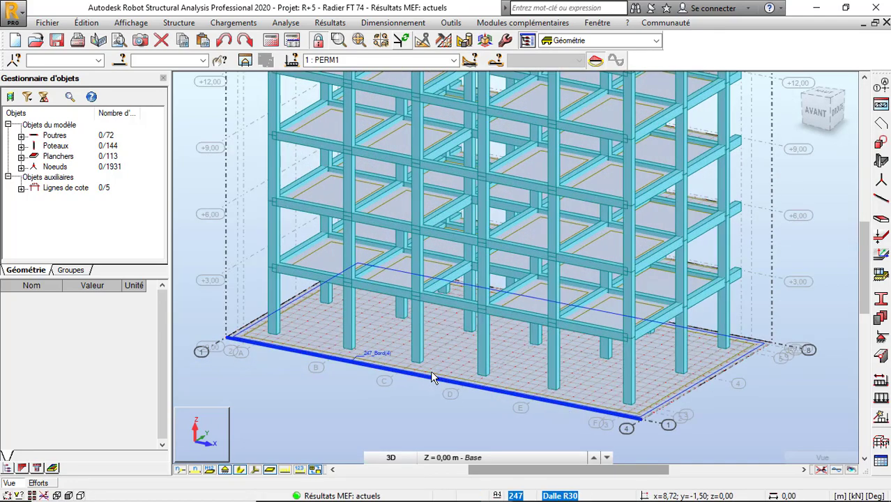
click(471, 333)
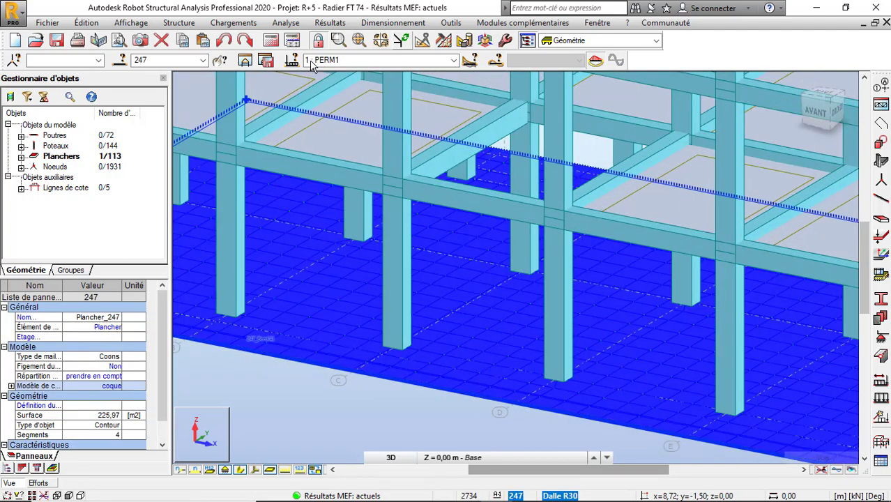
click(265, 60)
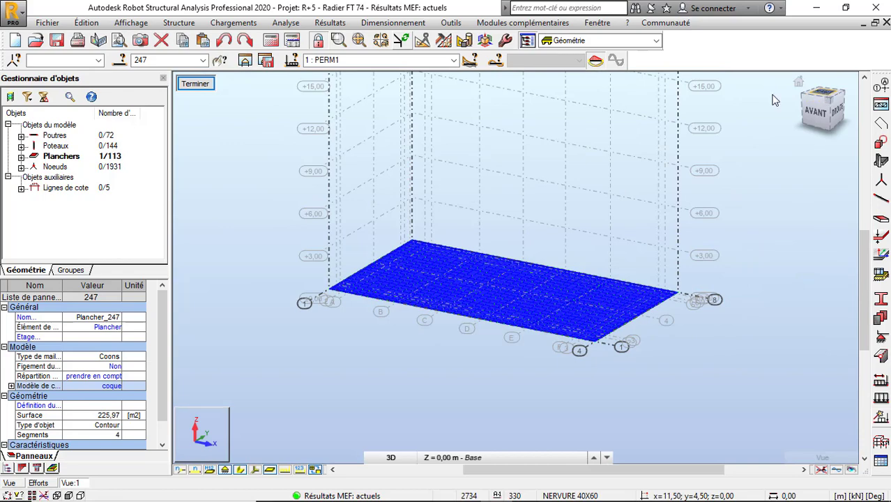
Show the isolated raft slab in plan from above and deselect it.
click(824, 97)
right_click(533, 139)
click(507, 143)
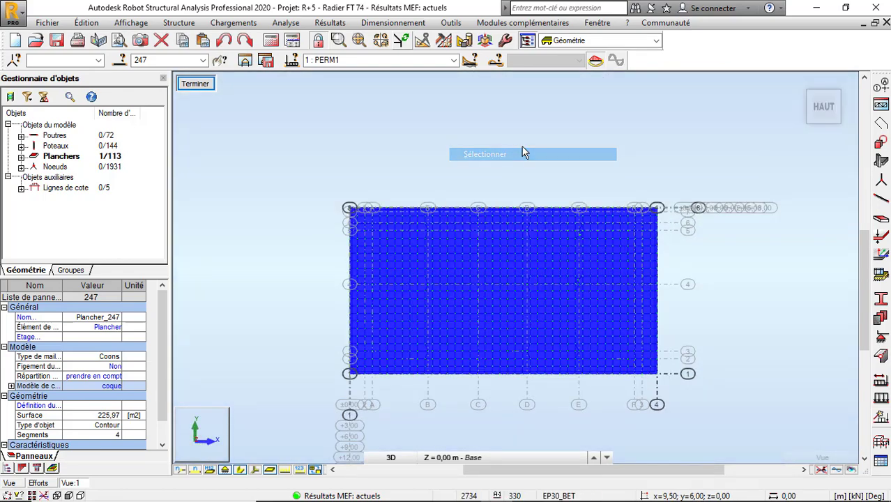
Display the soil reaction K map in the z direction on the raft slab for load case PERM1.
click(329, 22)
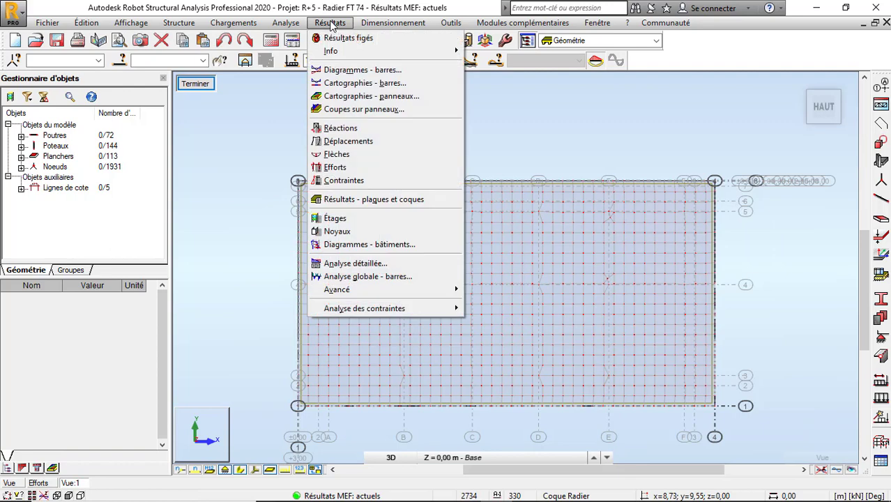
click(387, 96)
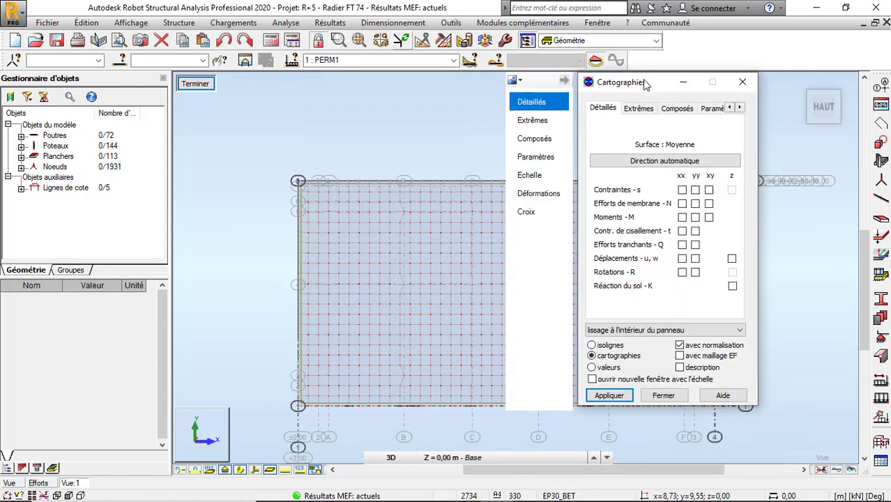
drag(645, 85, 720, 79)
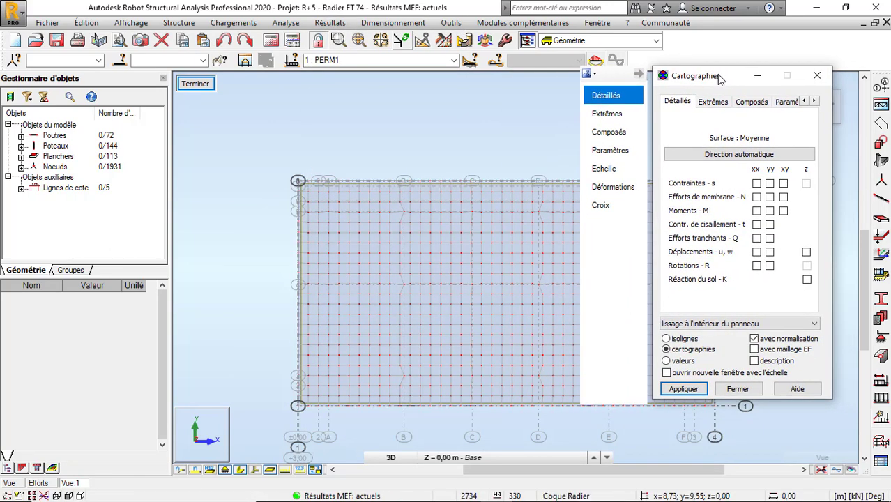
click(806, 280)
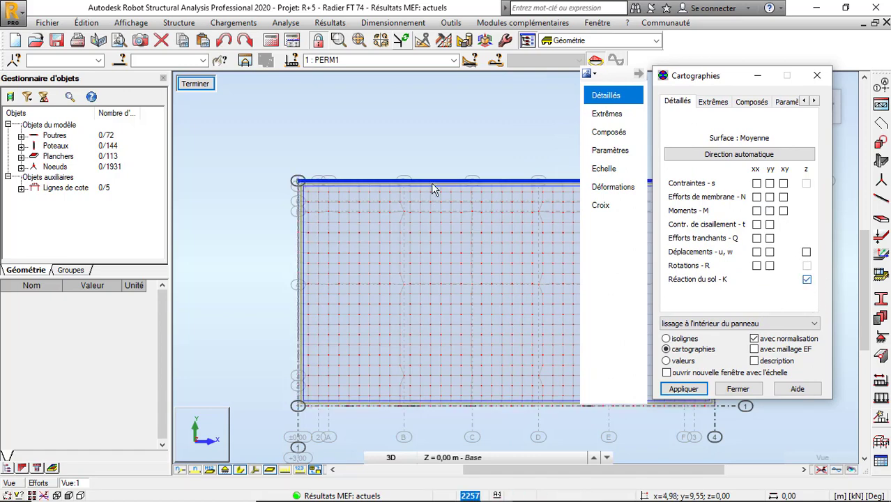
scroll(328, 192, down, 4)
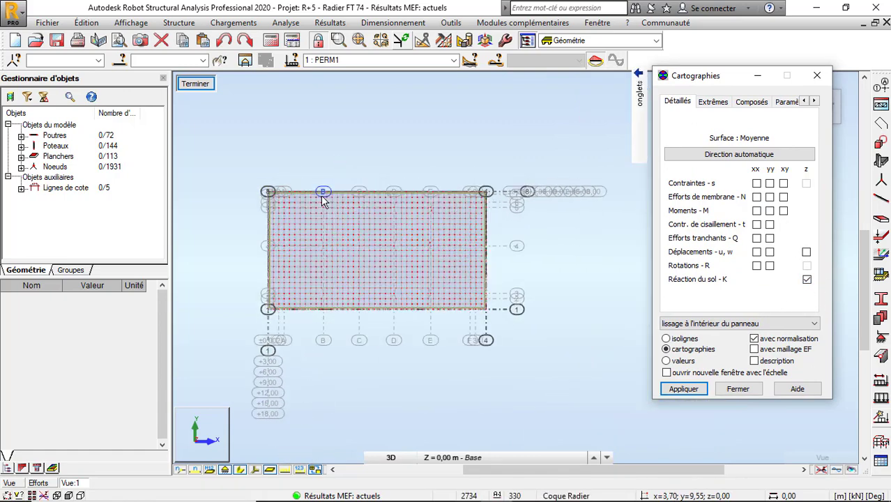
click(671, 393)
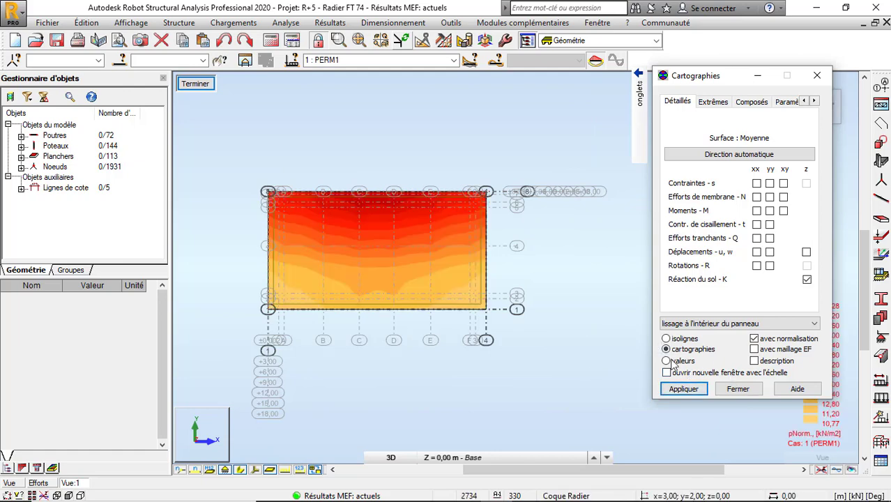
Add value labels at the panel's extreme points to the soil reaction results and restore the coloured map display.
click(666, 360)
click(718, 417)
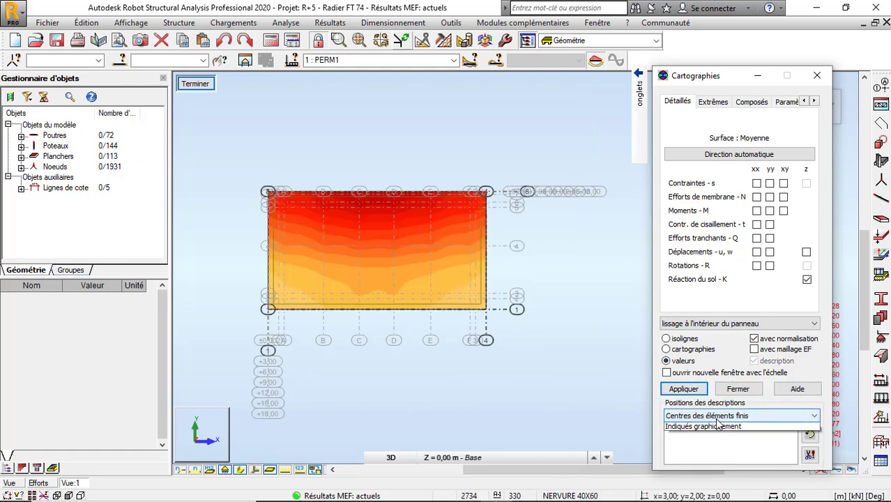
click(718, 445)
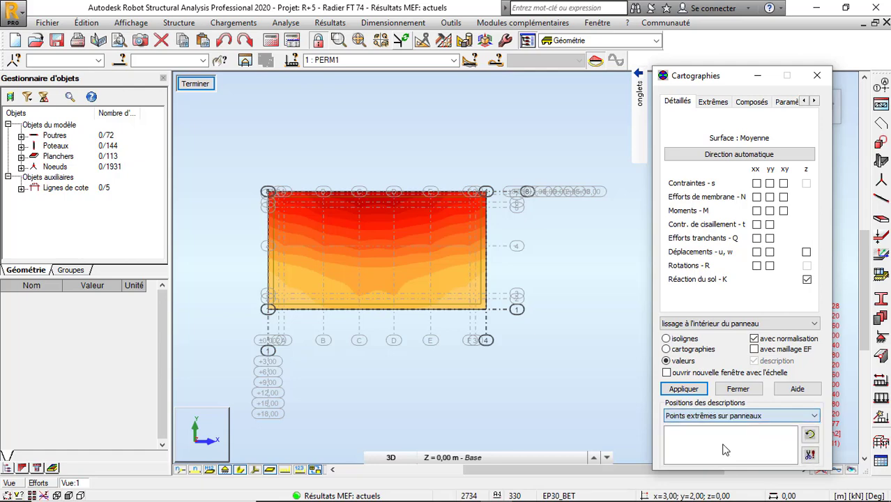
click(690, 390)
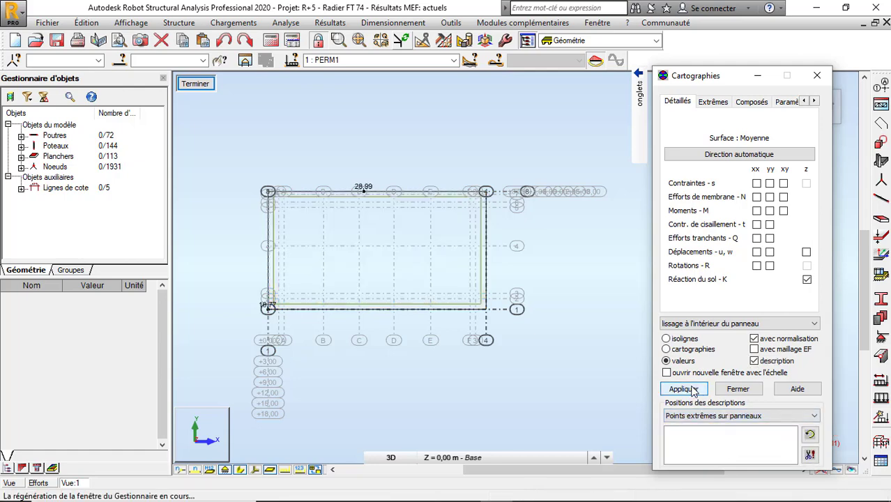
click(679, 349)
click(684, 389)
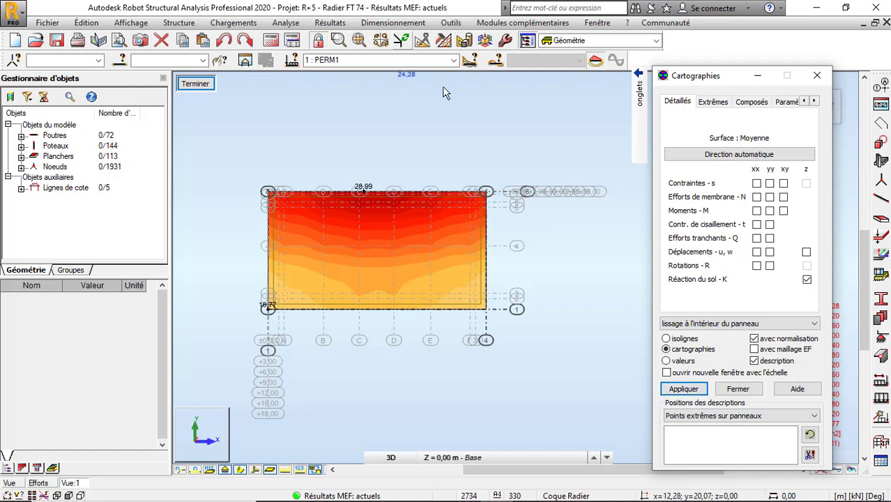
Display the raft's soil reaction K map for combination 8: ELU:STD/5=1*1.35 + 2*1.35 + 3*1.50.
click(453, 60)
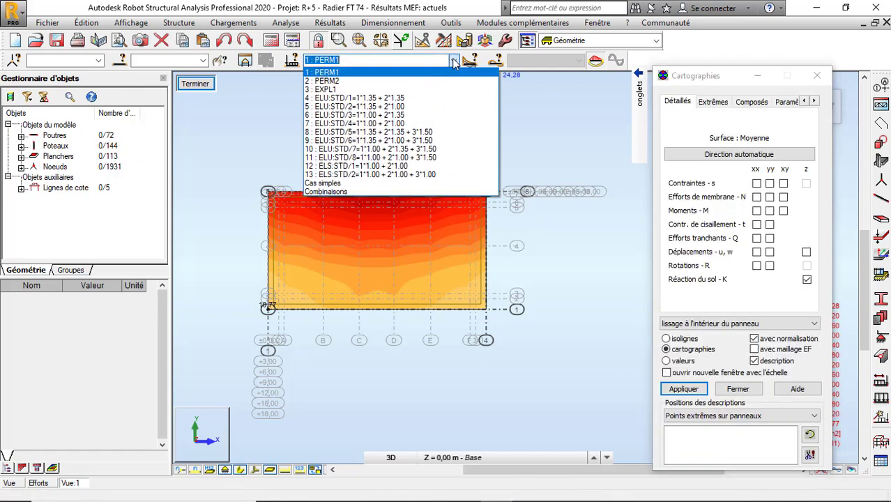
click(380, 132)
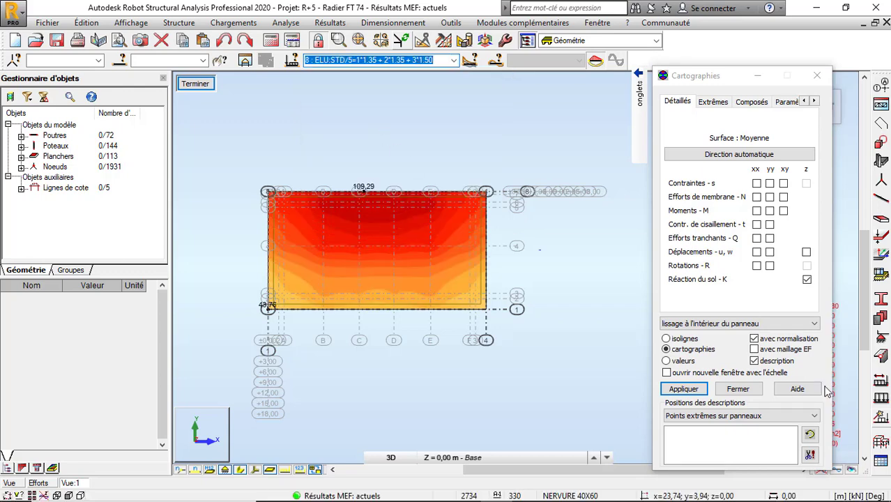
click(684, 388)
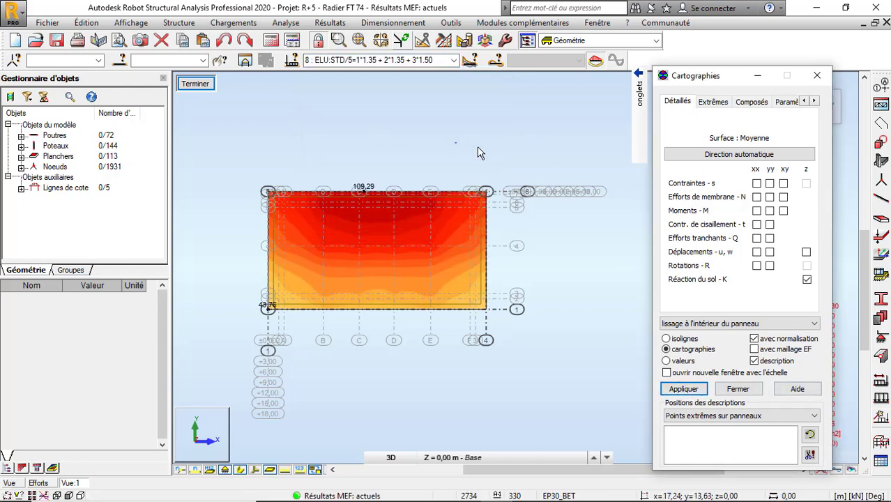
Examine the distribution and extreme values of the soil reaction on the raft slab in a 3D view.
click(754, 77)
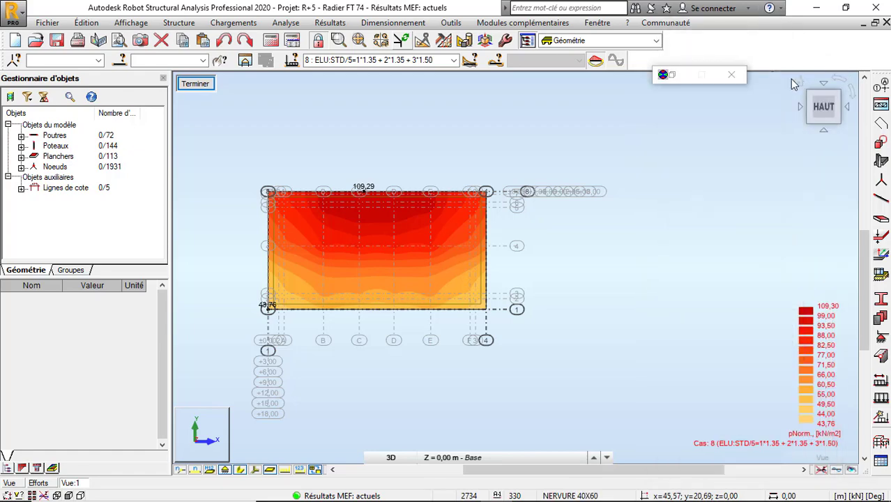
shift+middle_drag(460, 230, 490, 174)
scroll(538, 233, up, 3)
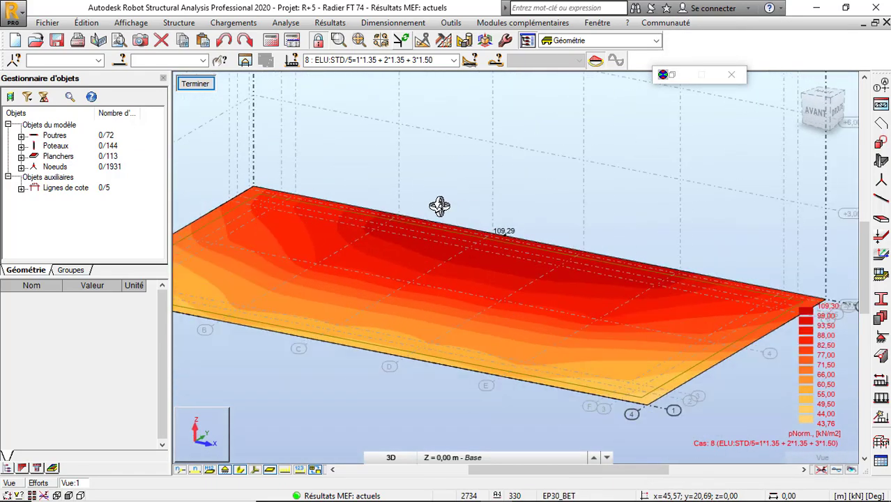
scroll(439, 205, down, 2)
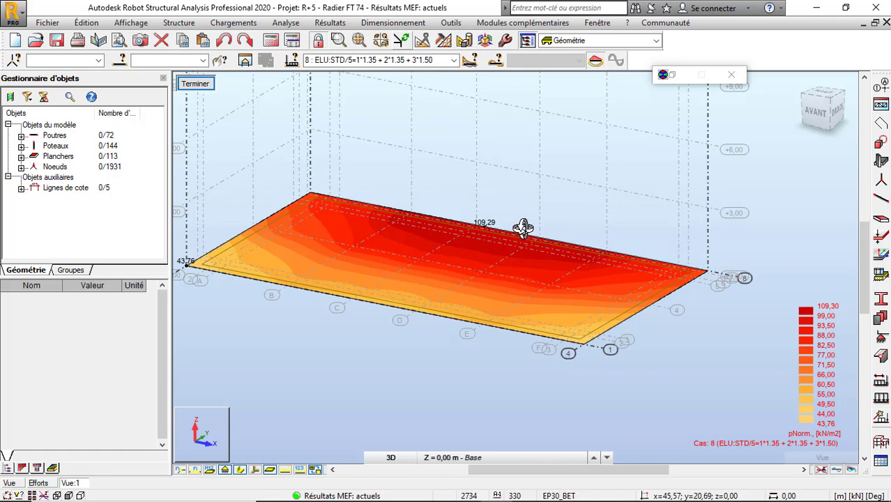
scroll(523, 229, down, 1)
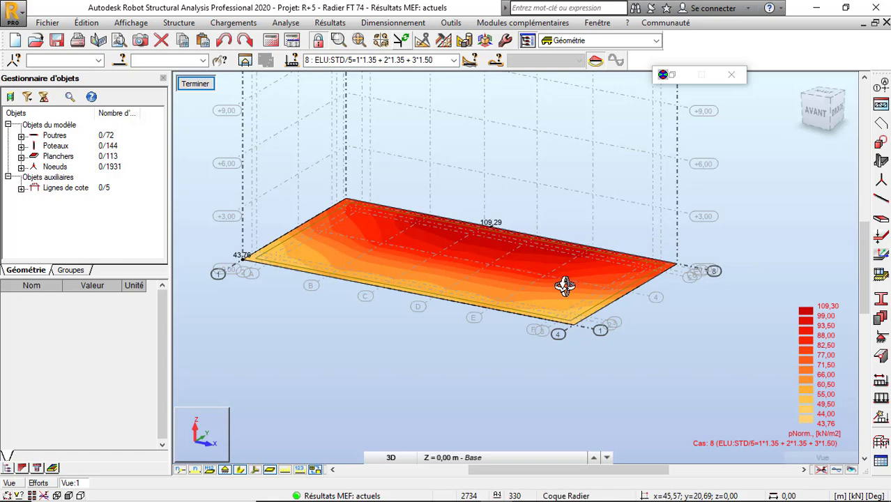
drag(543, 211, 543, 220)
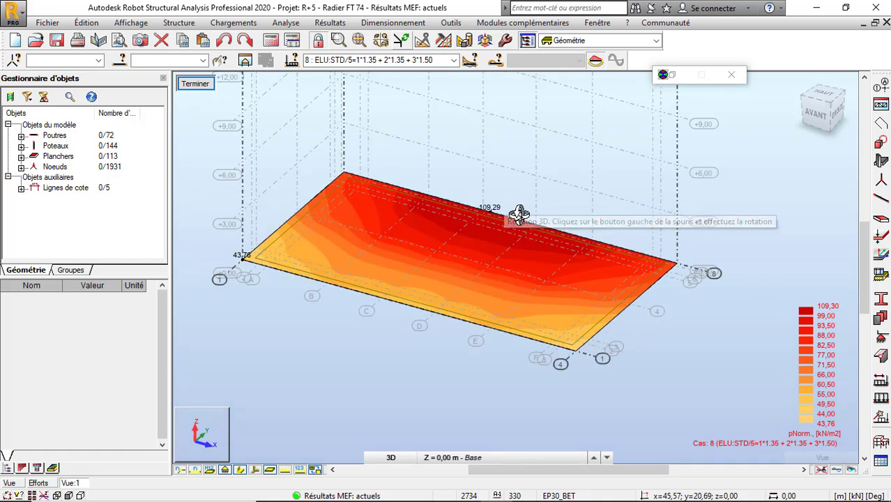
scroll(495, 210, up, 2)
scroll(494, 211, up, 1)
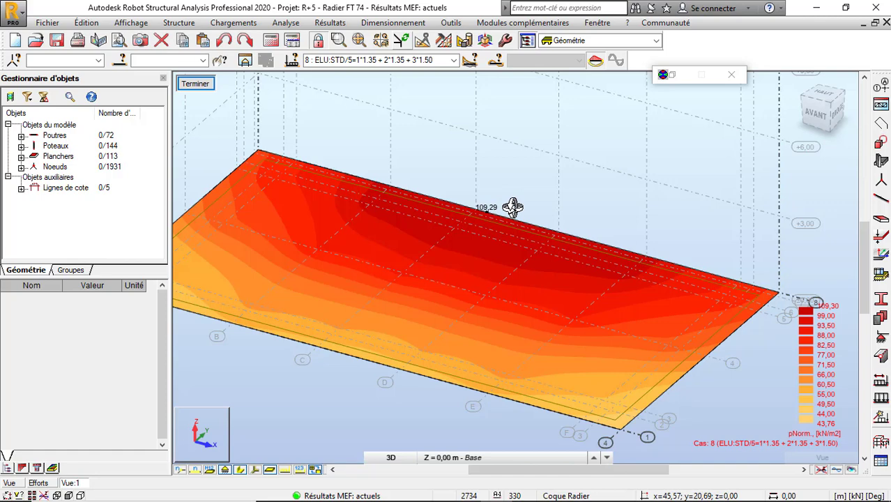
scroll(511, 226, down, 2)
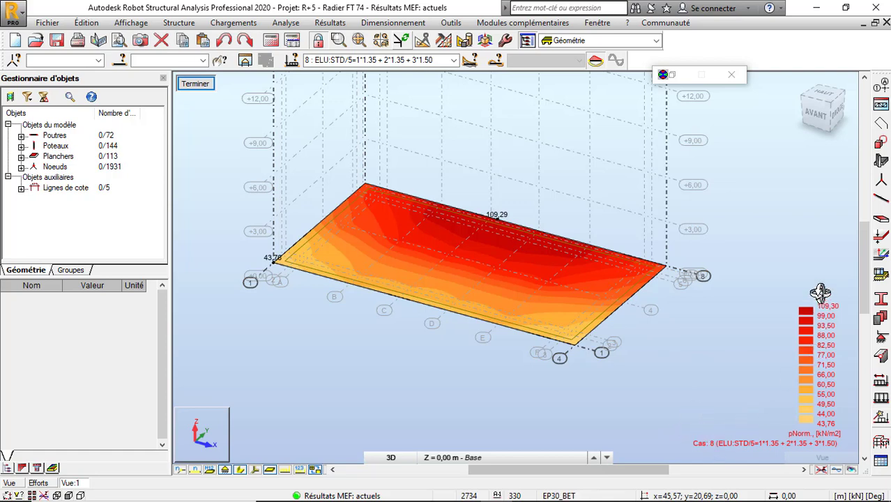
click(682, 82)
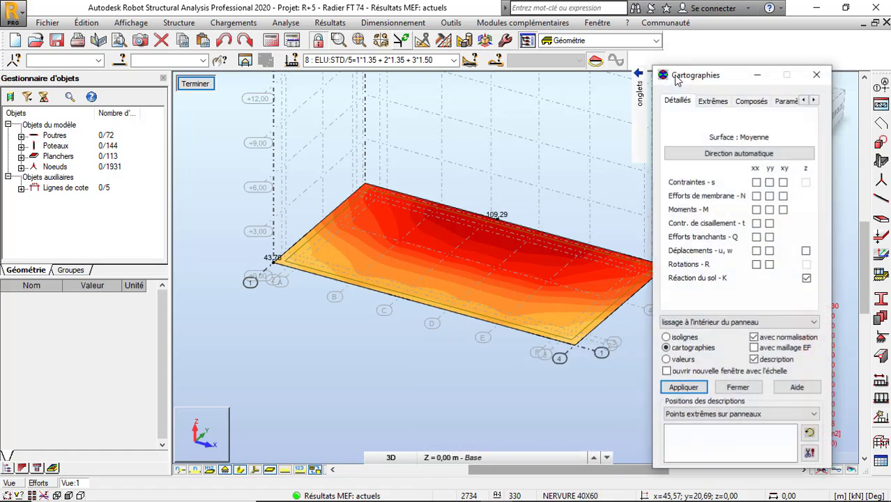
scroll(409, 256, down, 1)
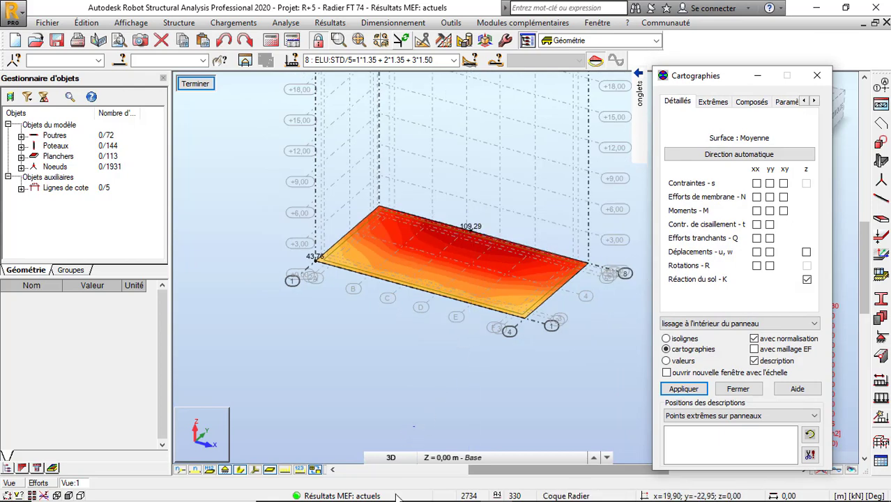
Switch to Word, open the recent document Note de Calcul Radier Plan and read the soil stress limits in section 2.3 Sol.
mouse_move(397, 498)
click(432, 489)
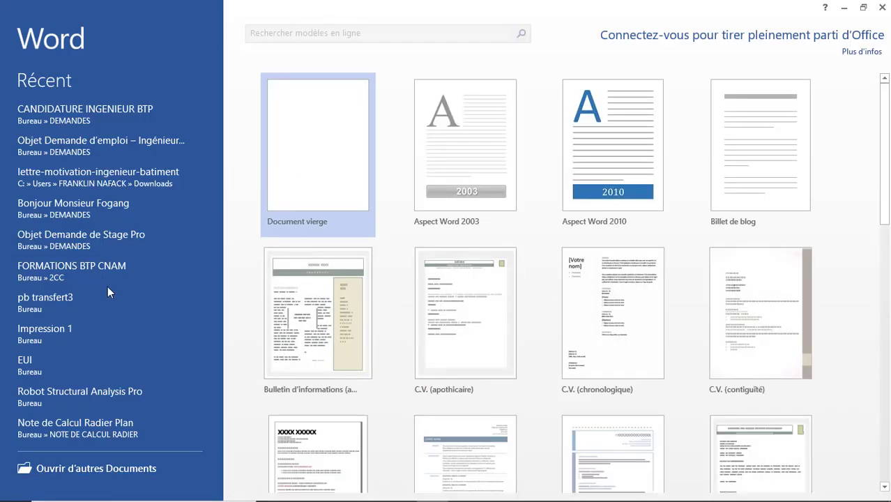
click(116, 426)
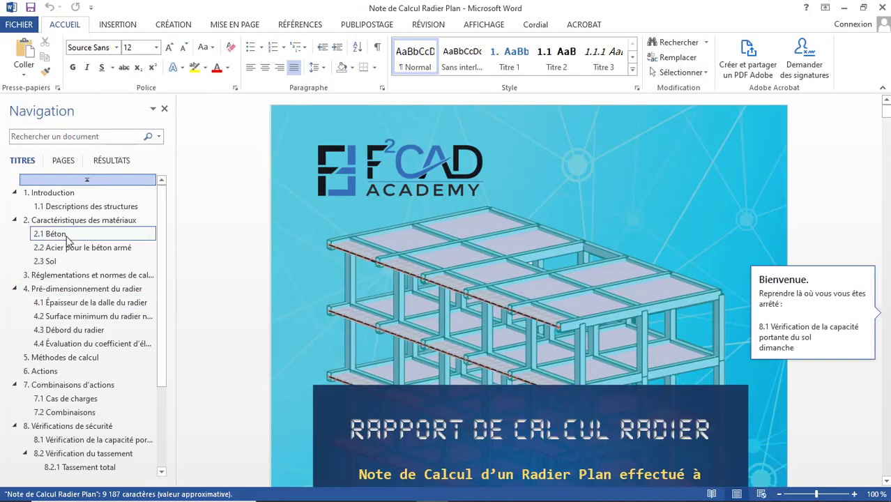
click(48, 260)
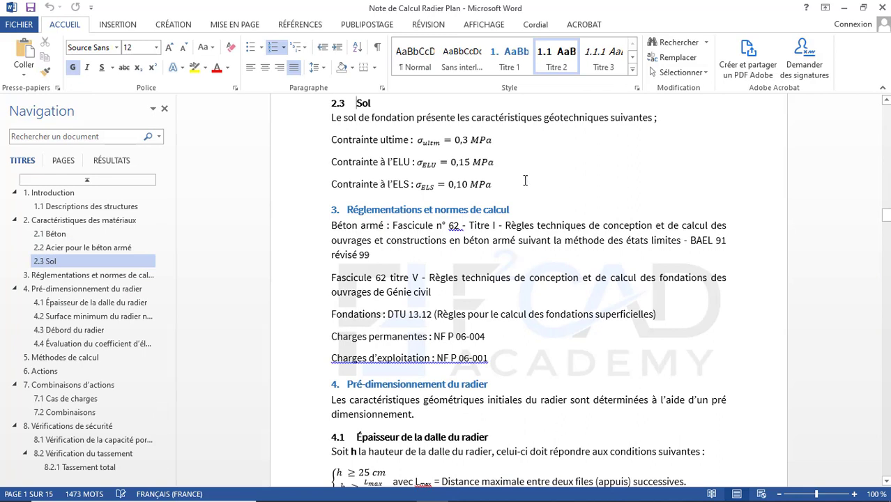
click(447, 184)
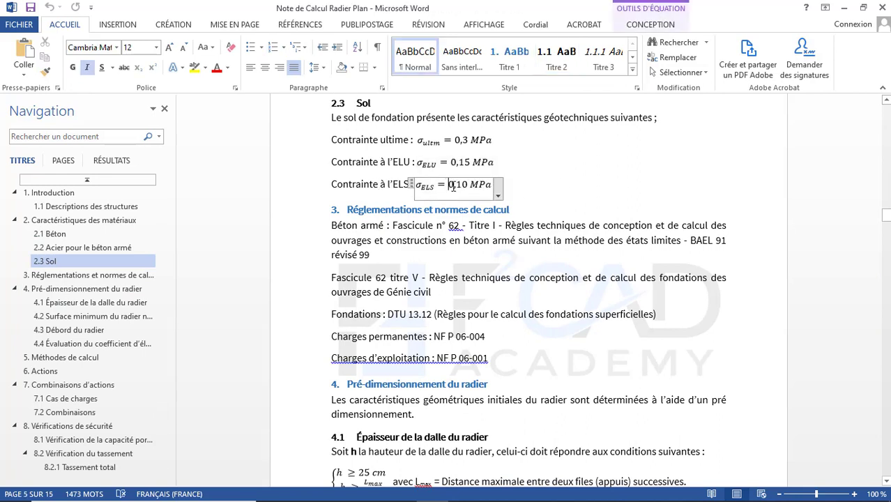
click(510, 190)
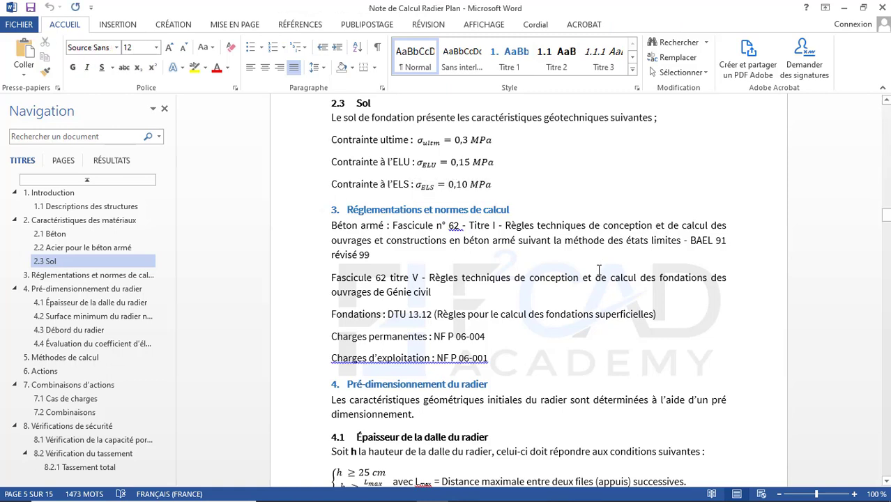
Switch back to Robot and check the raft's soil reaction values and colour scale against the allowable soil stresses.
click(496, 496)
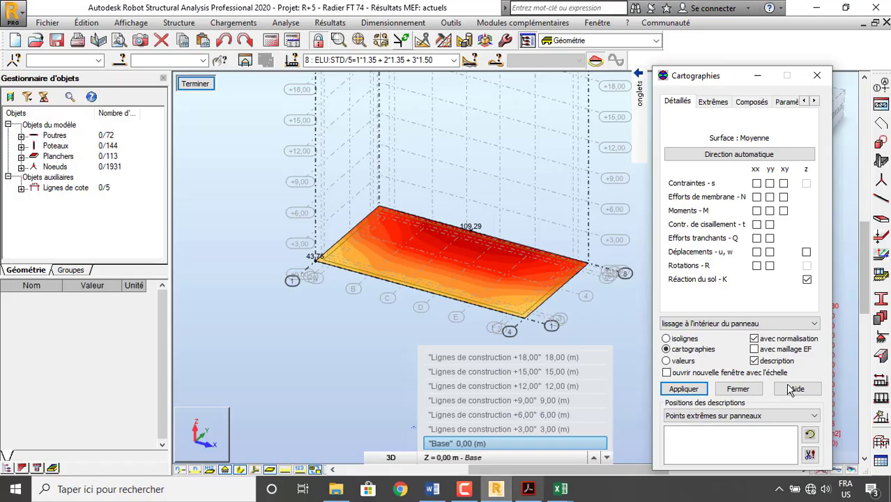
drag(718, 75, 584, 55)
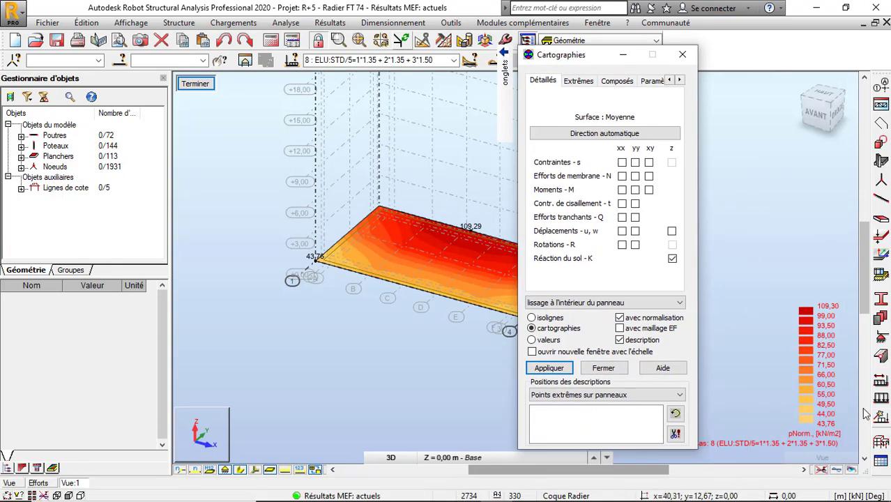
mouse_move(827, 444)
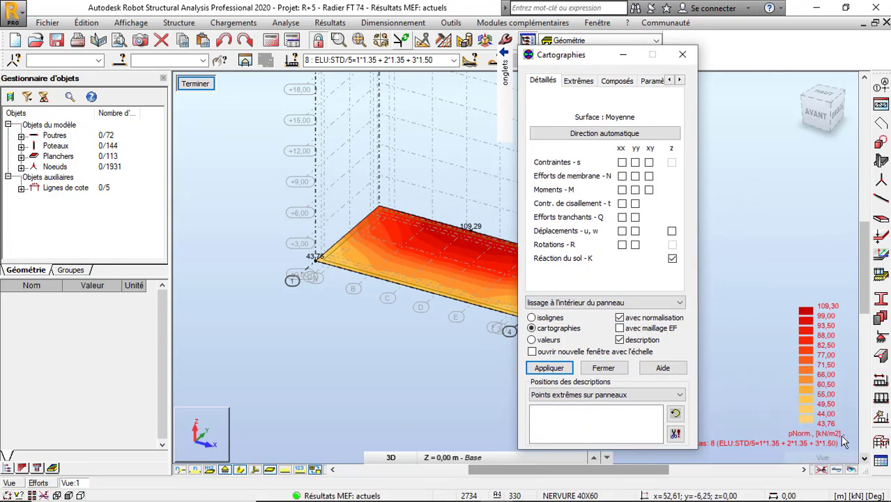
scroll(369, 266, down, 3)
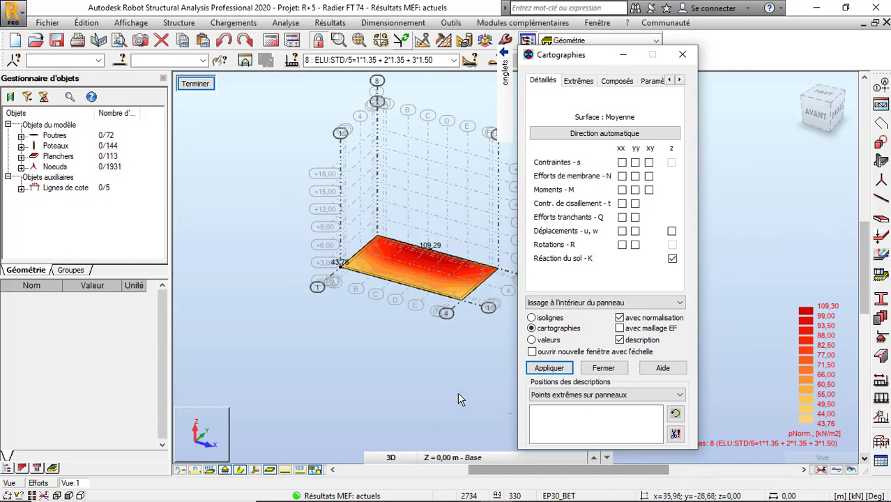
mouse_move(542, 491)
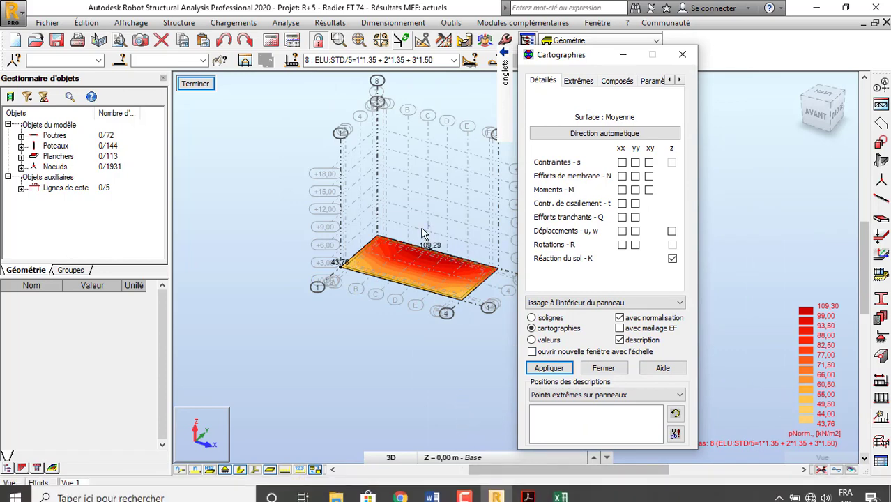
scroll(378, 252, up, 2)
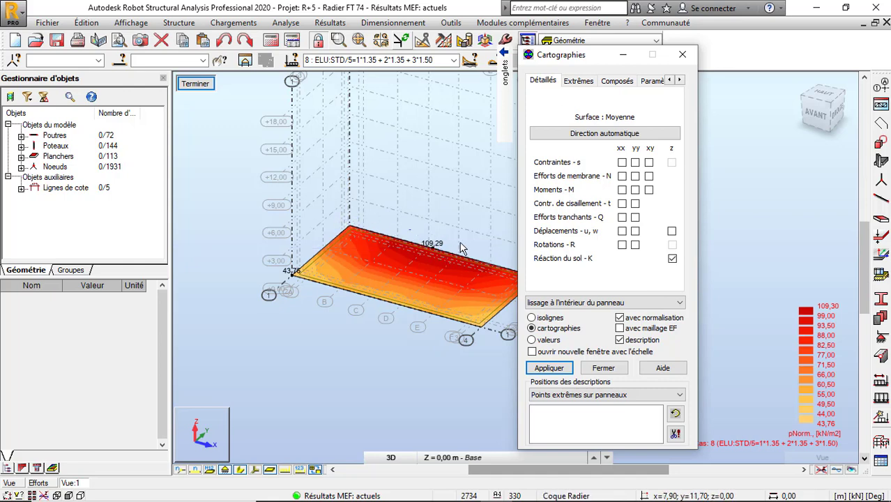
scroll(380, 297, down, 1)
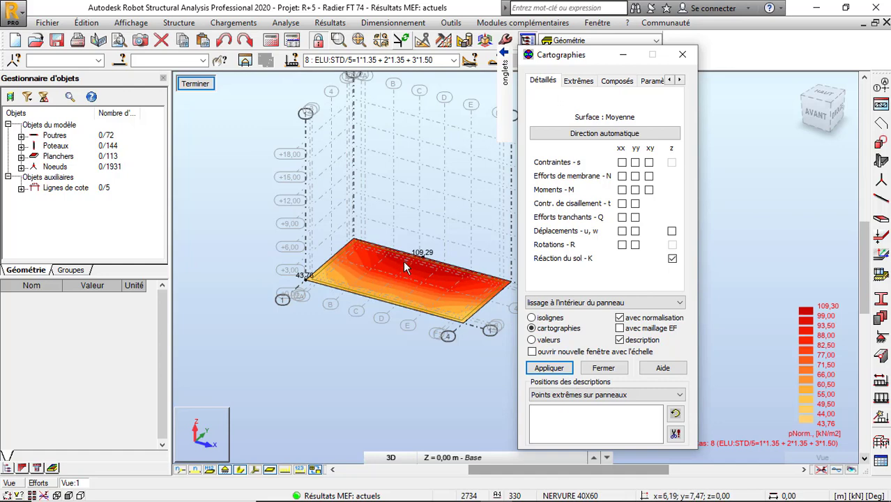
scroll(430, 272, up, 2)
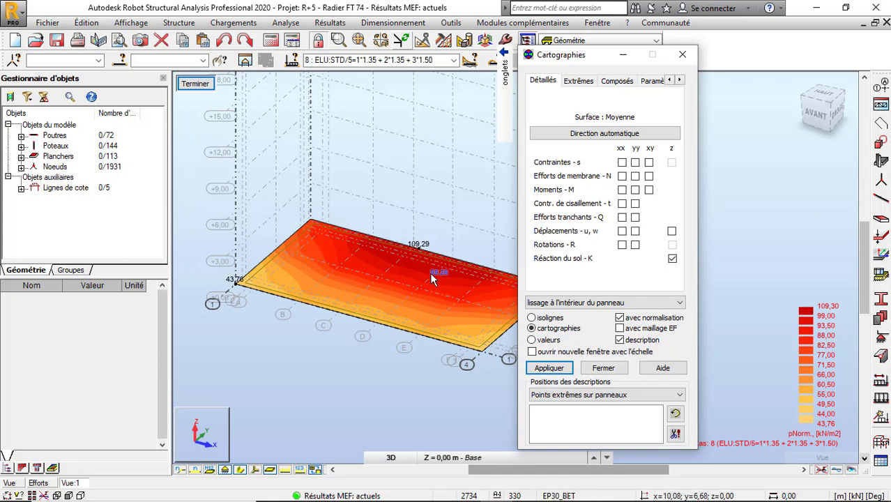
Replace the soil reaction map with the bending moment M map in the xx direction on the raft.
scroll(425, 299, down, 1)
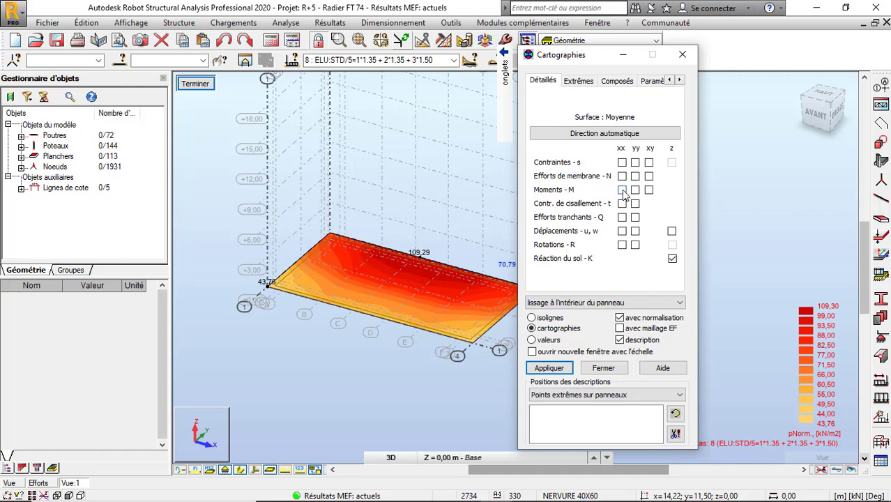
click(557, 370)
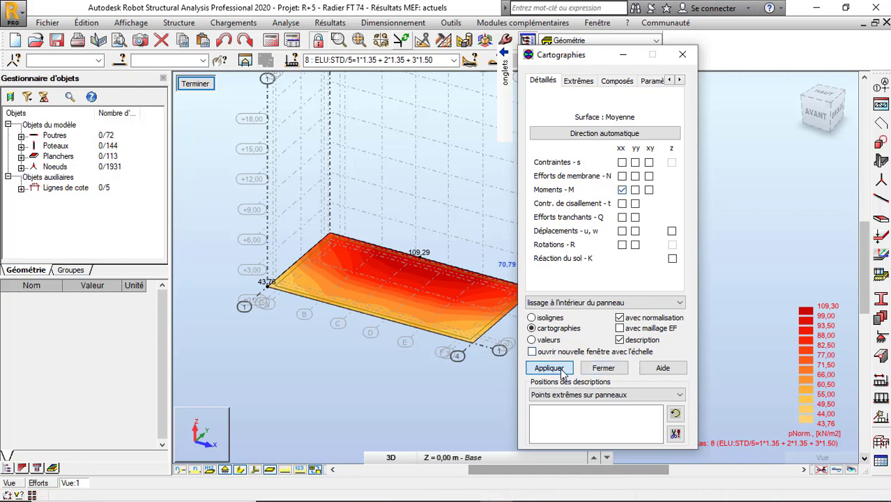
scroll(419, 305, up, 5)
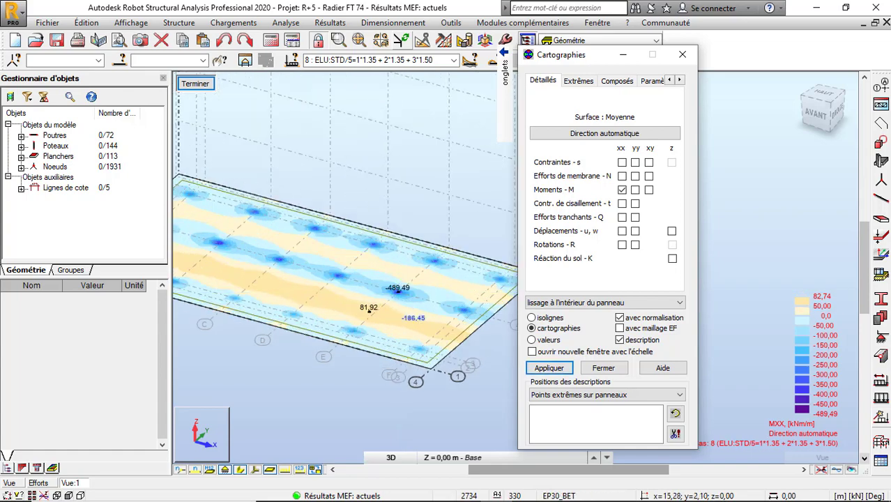
Switch to the Word calculation note and examine the moment maps in section 9.1.1 Mxx for comparison.
mouse_move(517, 499)
click(432, 489)
scroll(88, 384, down, 5)
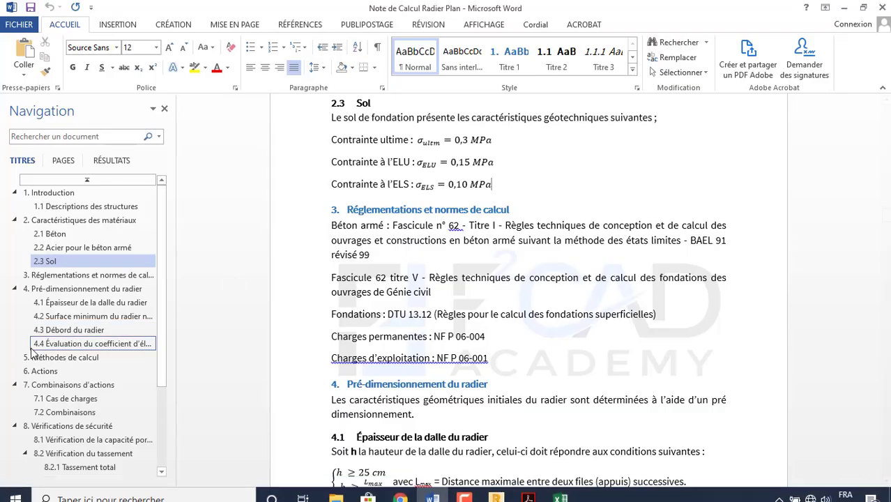
click(60, 449)
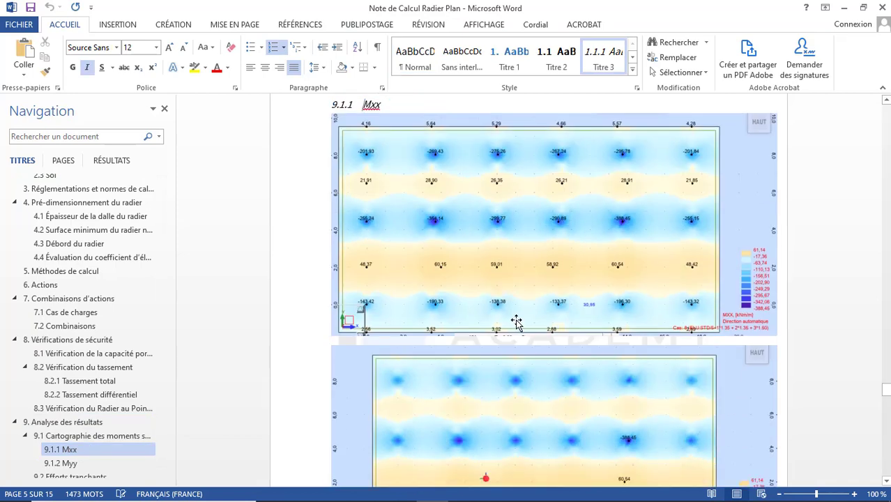
scroll(579, 343, down, 3)
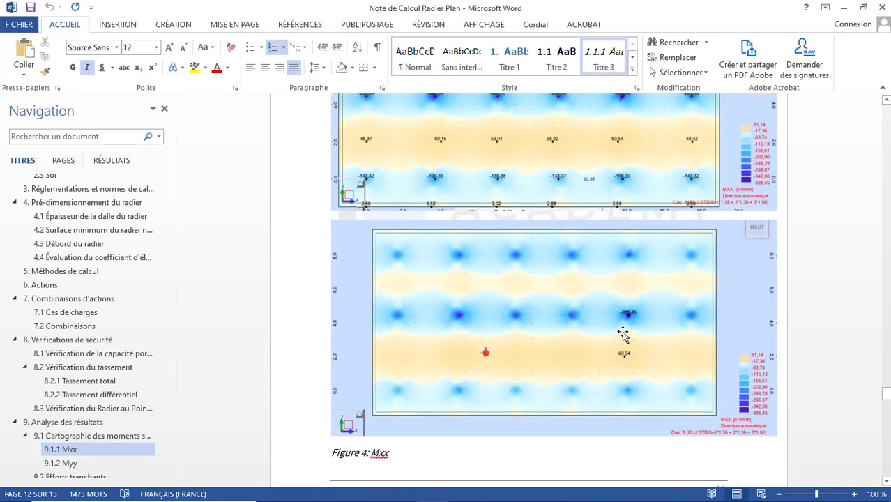
Switch back to Robot, inspect the Mxx extremes and display the raft's bending moment M map in the yy direction instead.
click(496, 496)
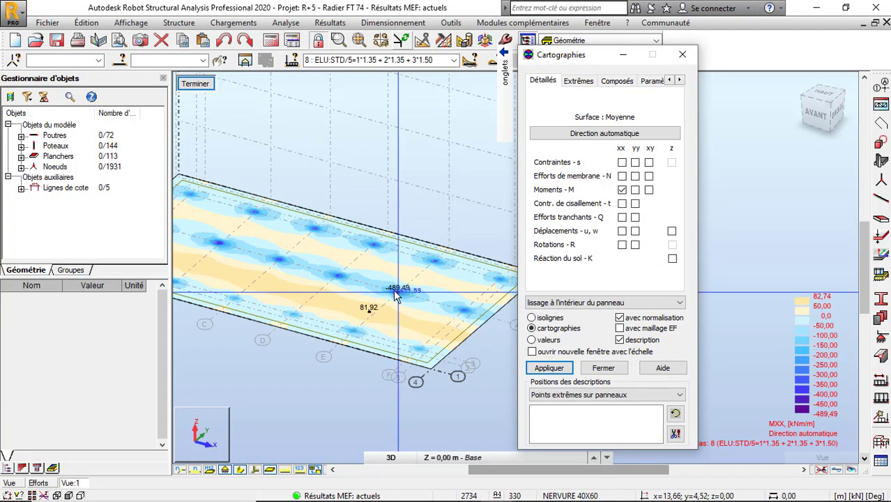
scroll(439, 327, down, 3)
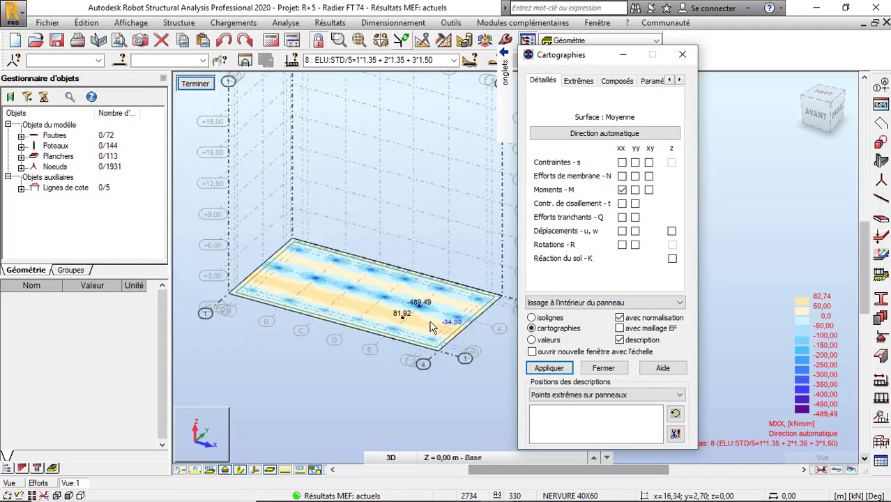
scroll(408, 318, up, 3)
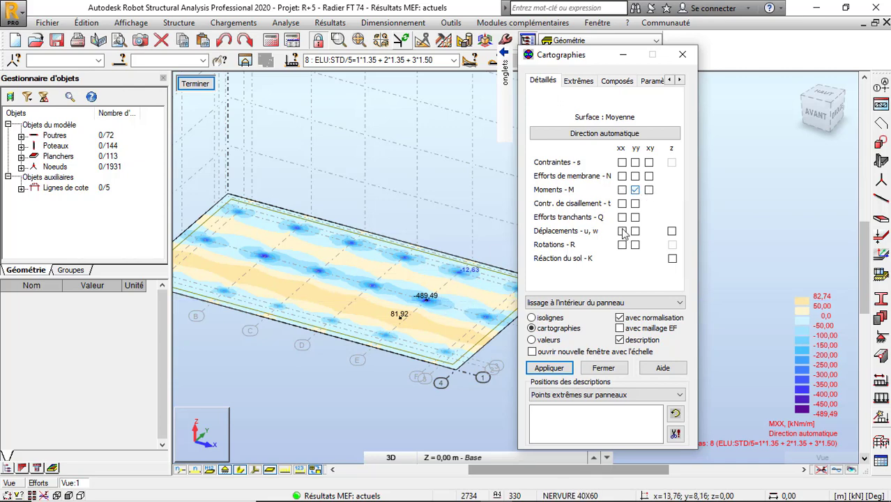
click(549, 368)
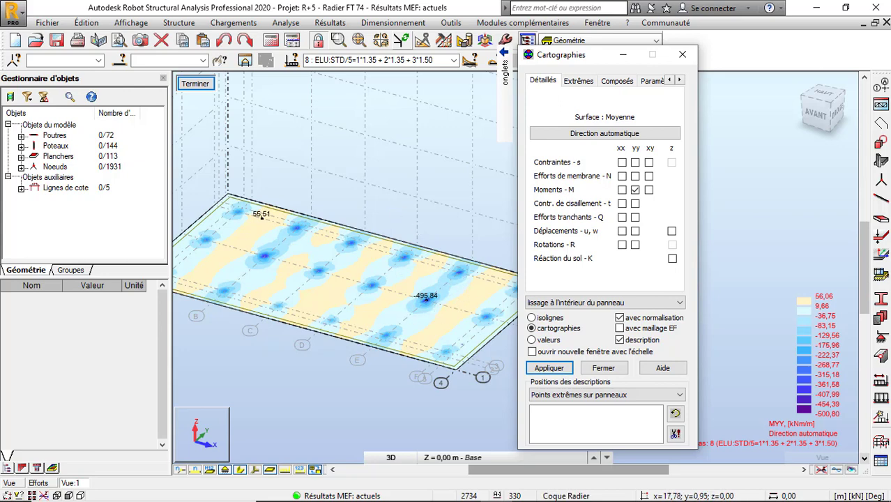
Switch to the Word calculation note and examine the moment maps and section diagram in section 9.1.2 Myy for comparison.
mouse_move(556, 486)
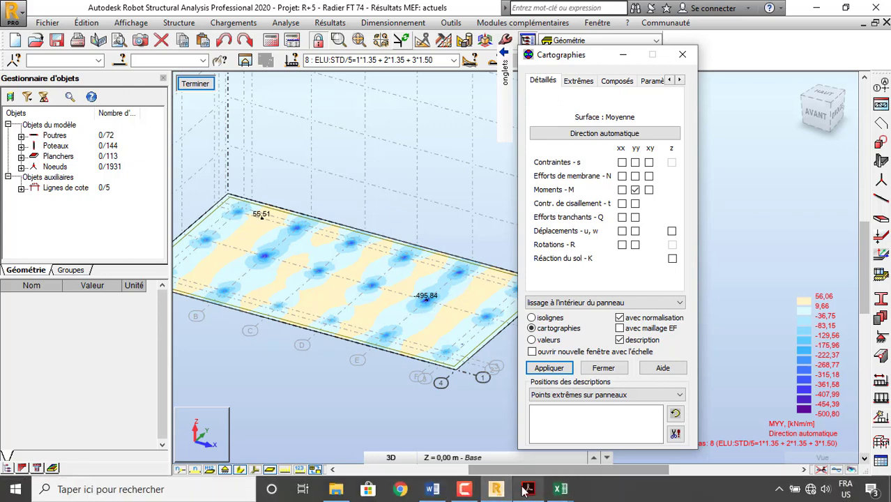
click(560, 491)
click(432, 492)
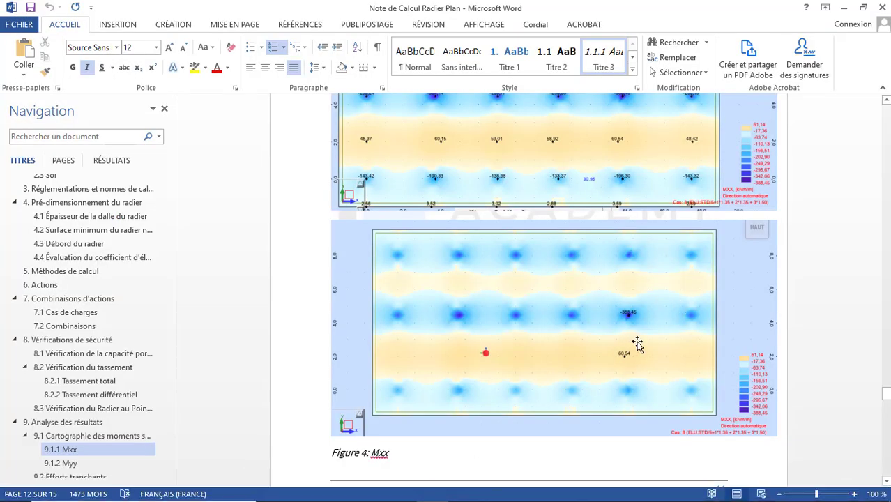
scroll(622, 359, down, 10)
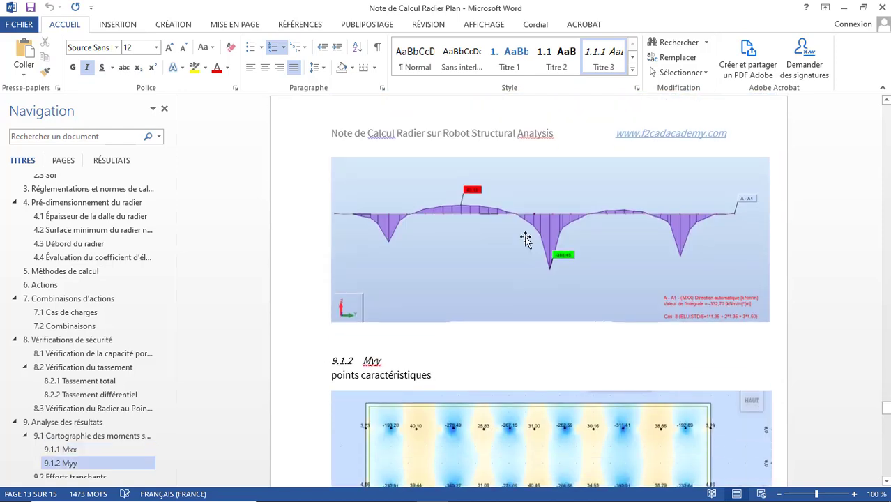
scroll(628, 336, down, 15)
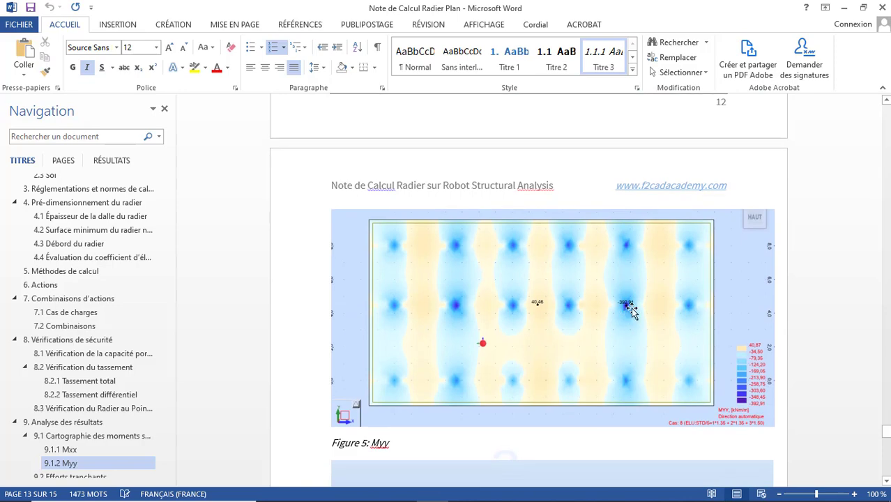
scroll(582, 396, down, 5)
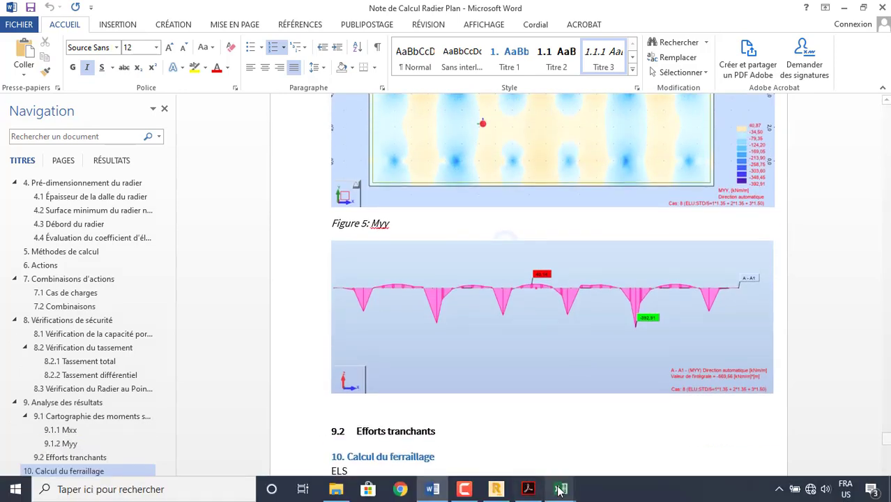
Switch back to Robot, close the map settings and open the theoretical reinforcement design for RC slabs and walls.
click(494, 489)
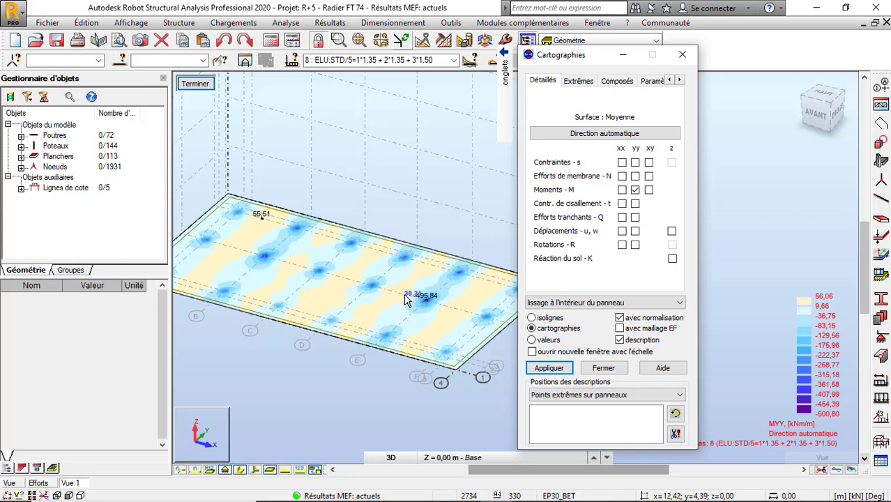
click(609, 370)
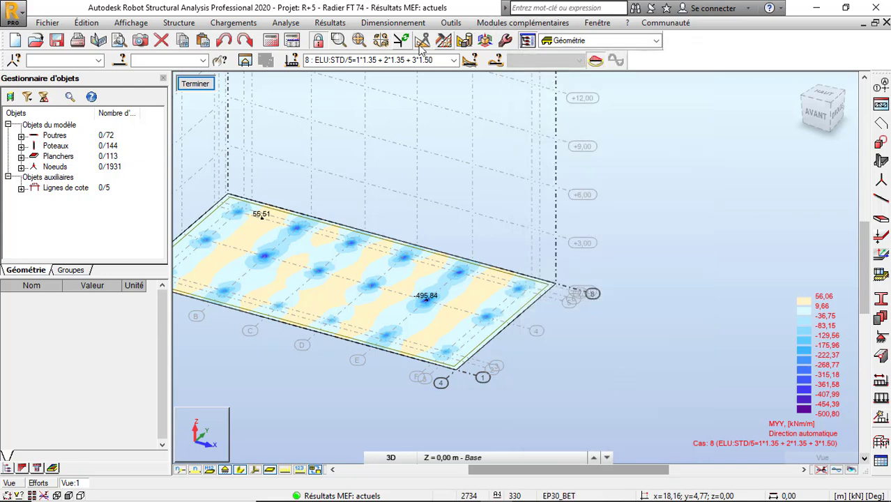
click(410, 24)
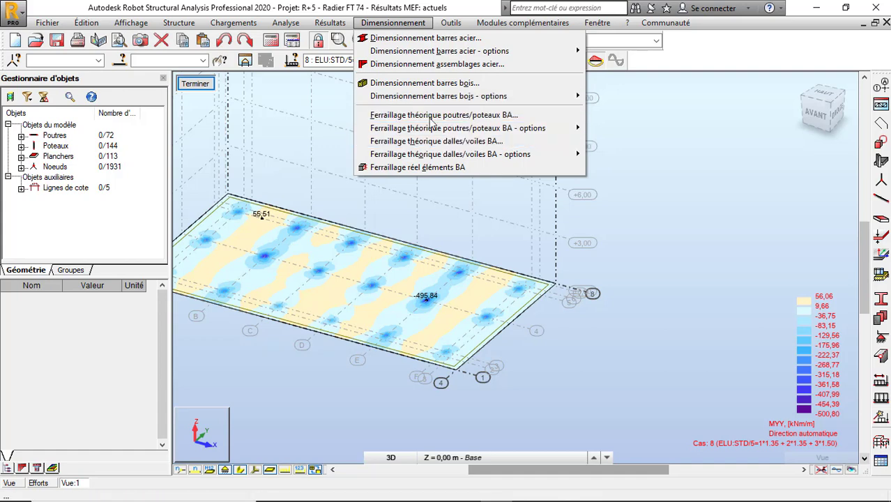
click(462, 141)
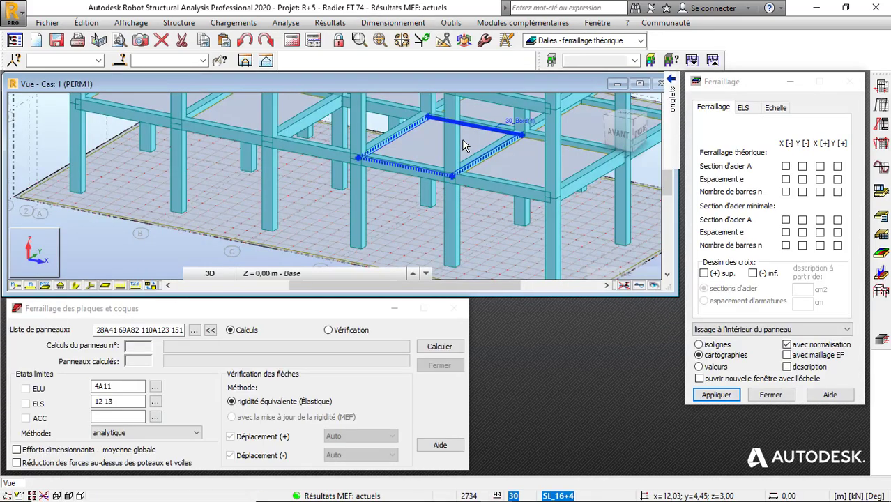
Restrict the reinforcement calculation to raft panel 247, run it and dismiss the calculation messages.
click(242, 187)
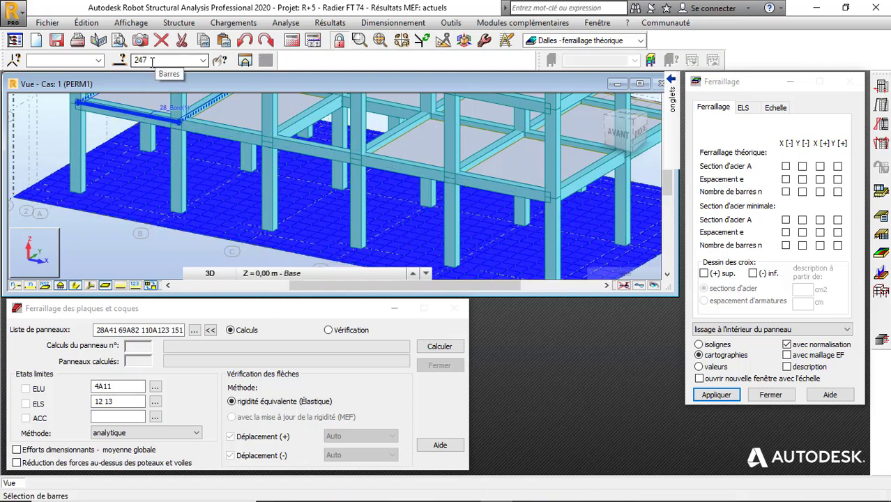
click(129, 326)
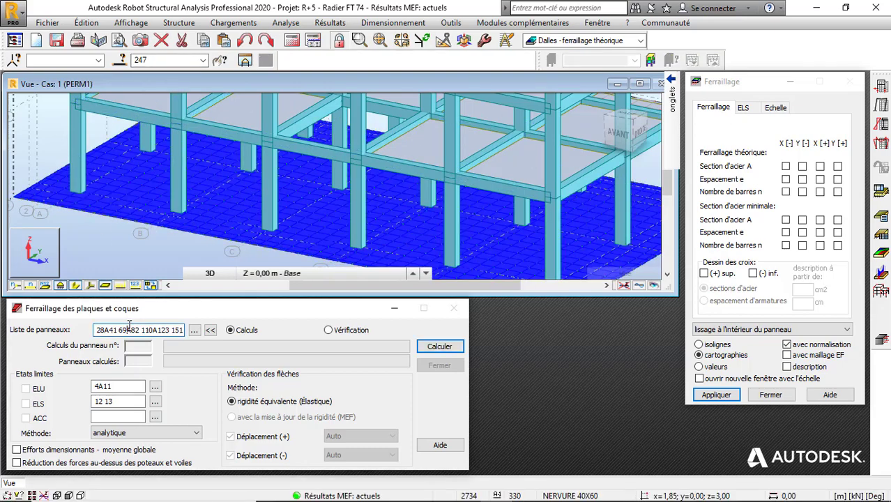
key(Delete)
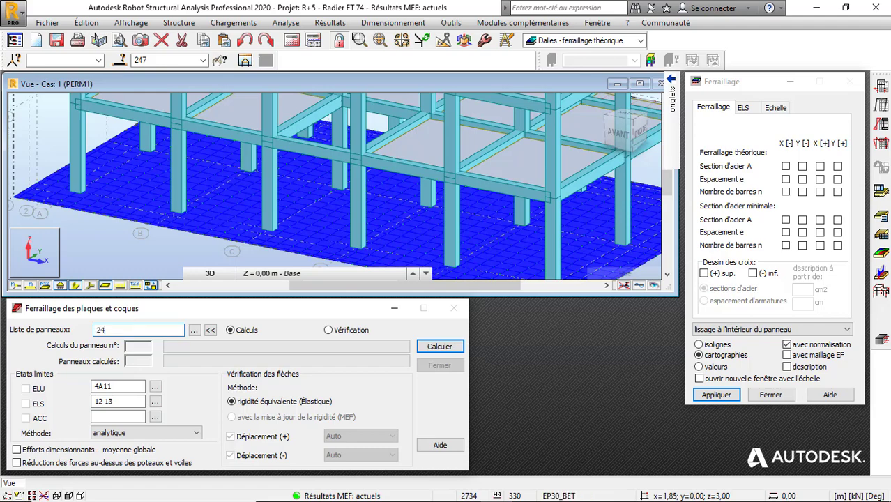
click(430, 348)
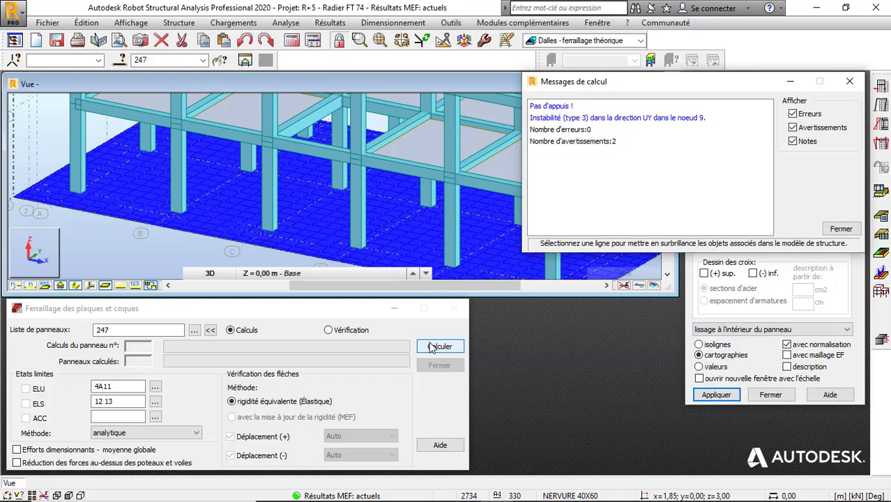
click(440, 346)
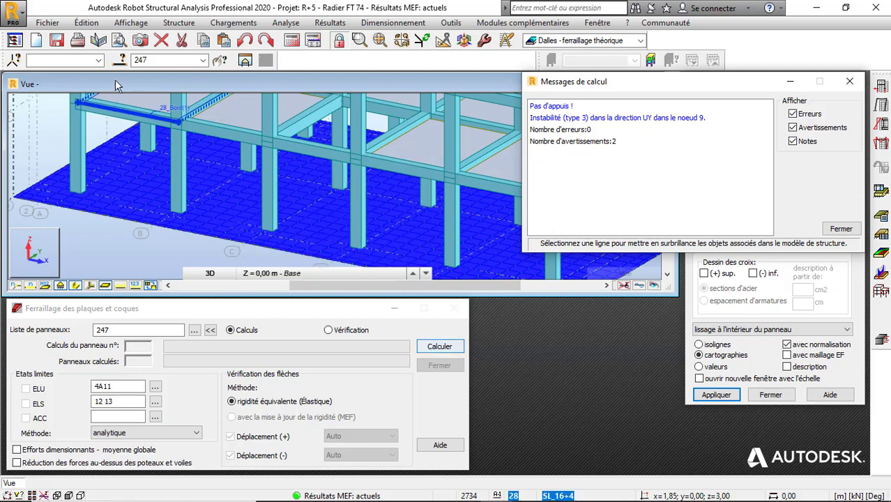
click(439, 348)
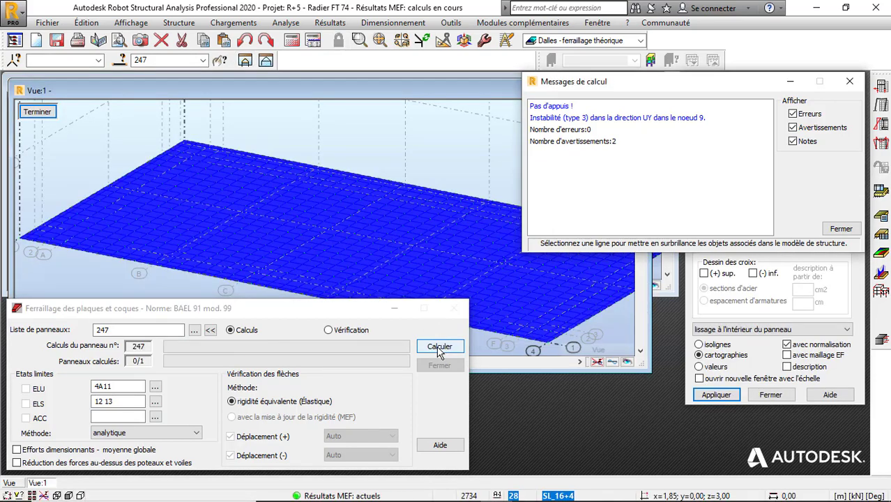
click(841, 229)
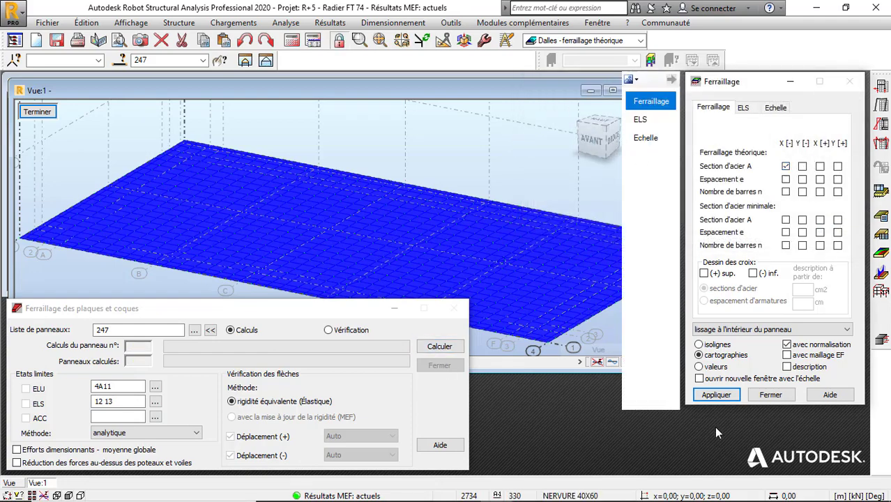
Display the raft's theoretical steel section A map in the X [-] direction and examine it from above.
click(716, 394)
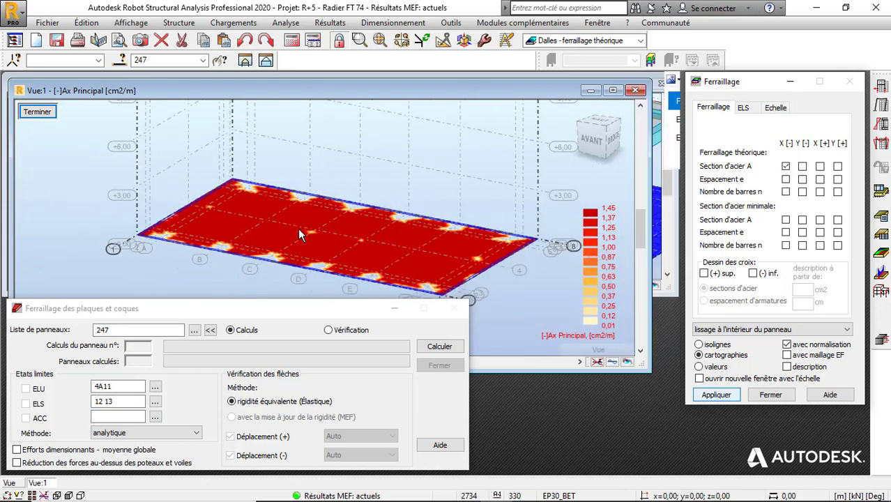
right_click(525, 307)
click(474, 354)
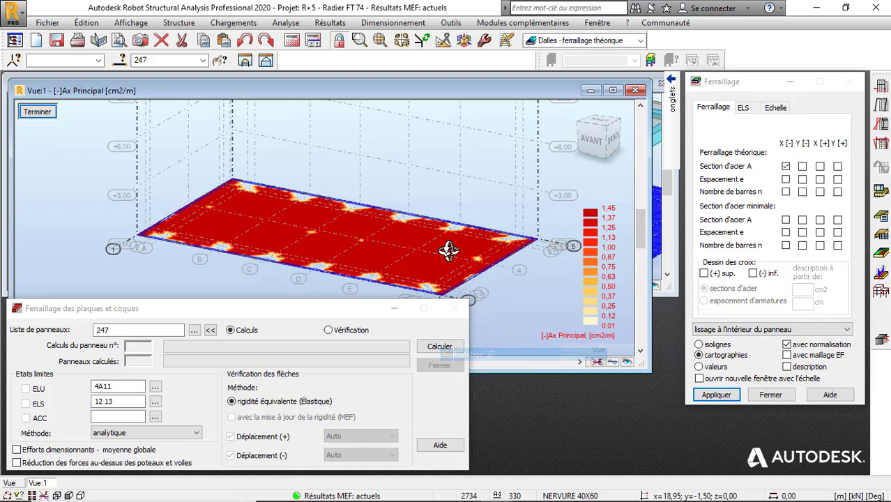
drag(446, 253, 399, 222)
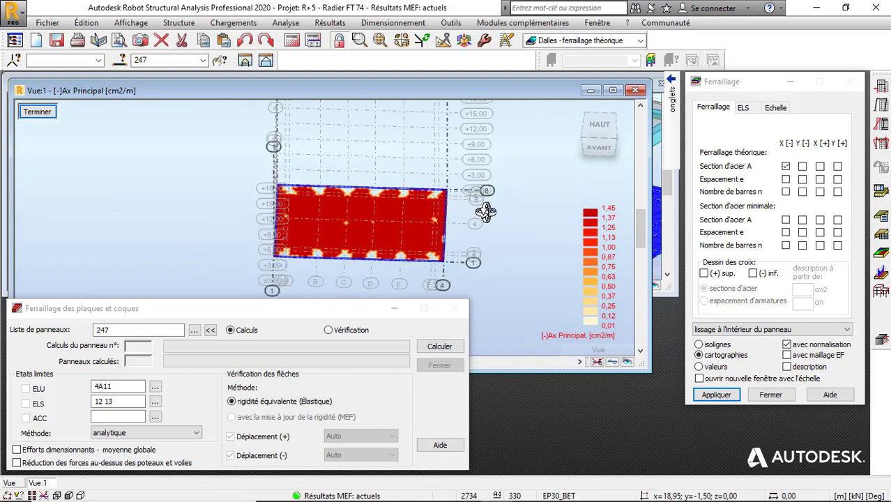
Replace the map with the raft's theoretical steel section A in the Y [-] direction and inspect it closely.
click(803, 165)
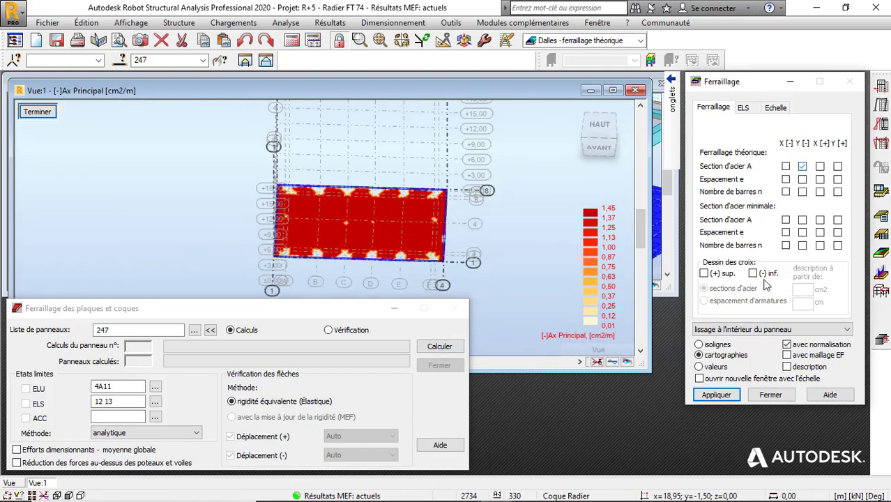
click(715, 395)
drag(373, 231, 391, 230)
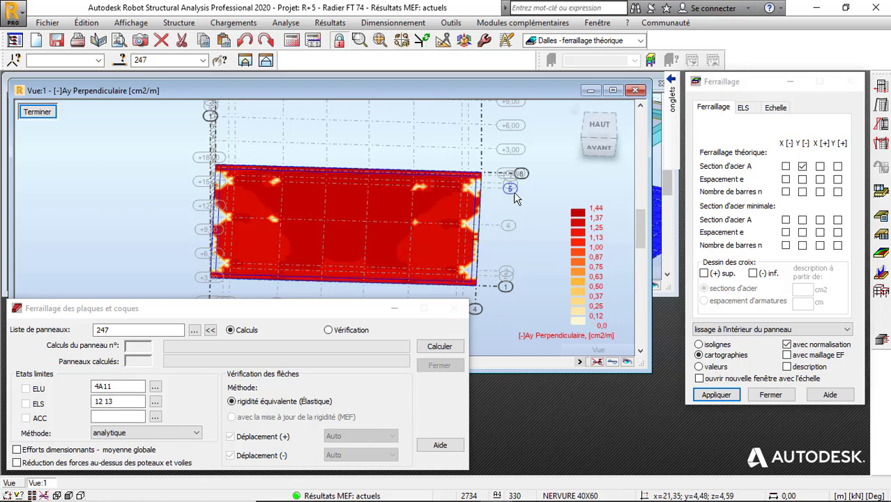
Return to the Géométrie layout, select the raft panel and set its reinforcement type to Coque Radier, accepting the change to the structure data.
click(640, 43)
click(560, 64)
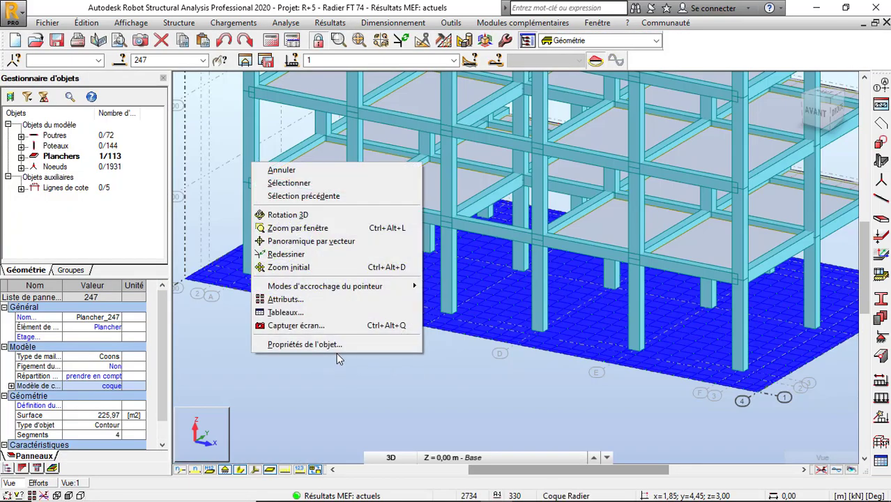
right_click(336, 352)
click(286, 197)
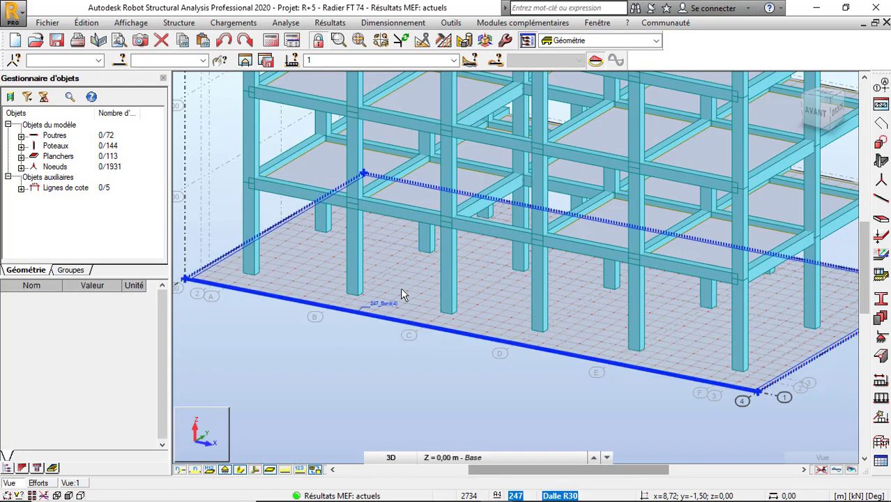
click(408, 286)
scroll(164, 323, down, 2)
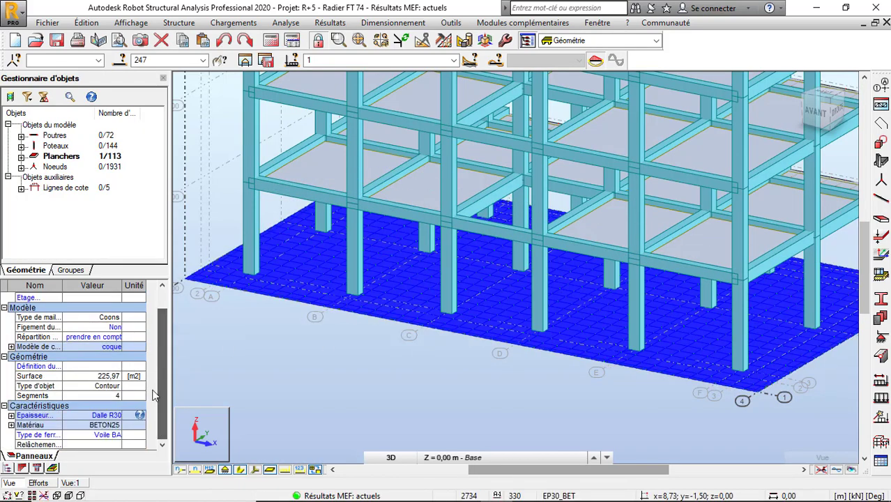
click(108, 436)
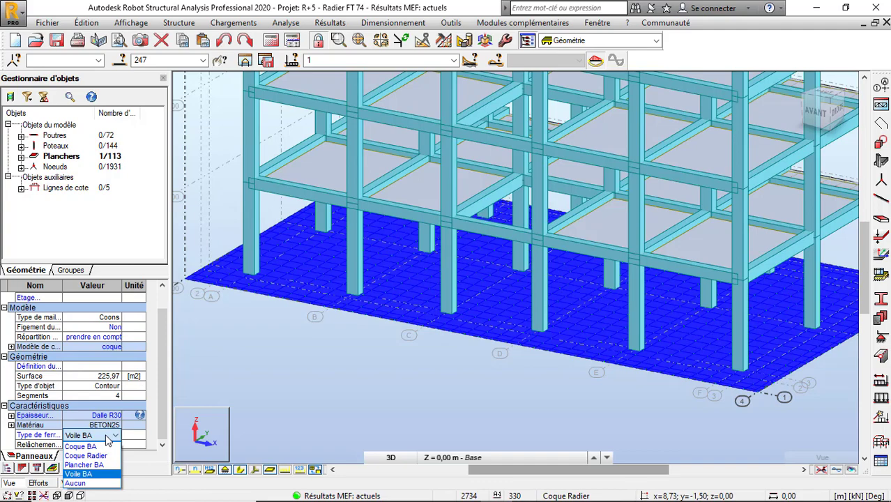
click(101, 474)
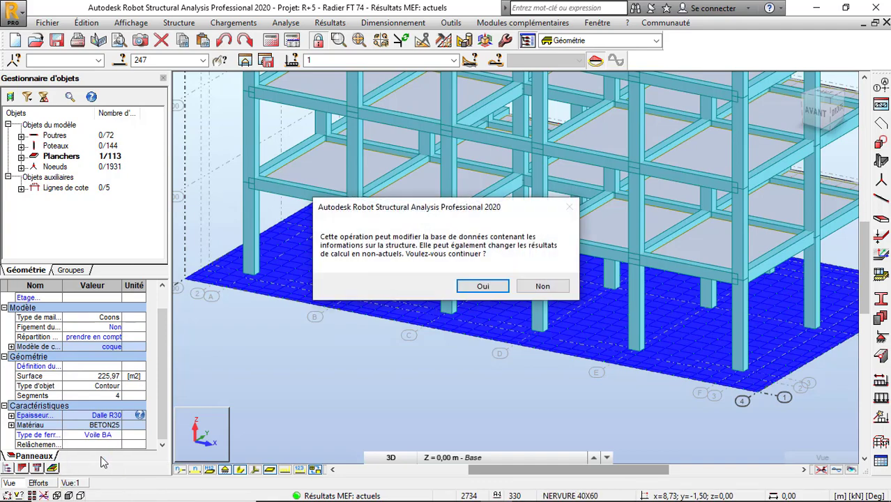
click(479, 286)
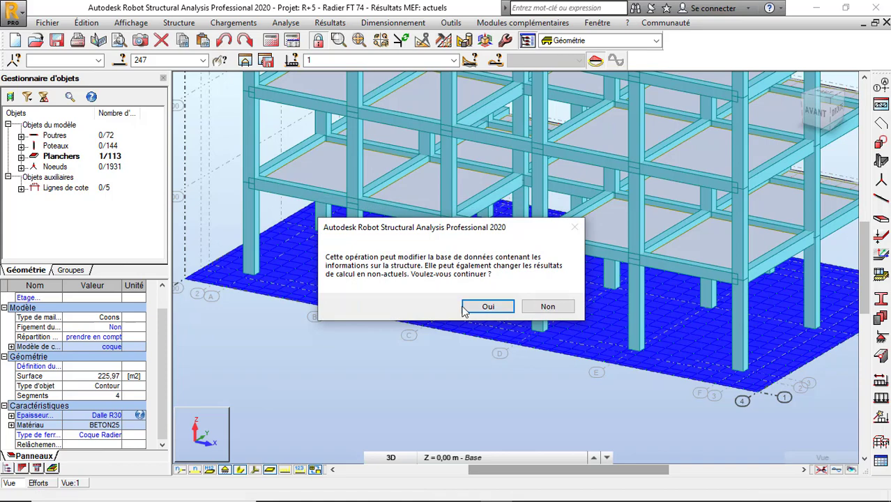
click(498, 306)
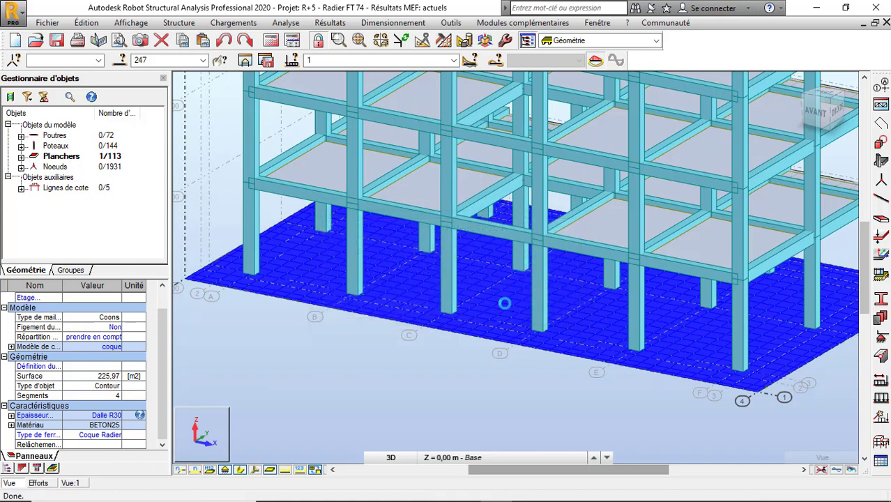
Recalculate the whole structure and dismiss the calculation messages.
click(271, 42)
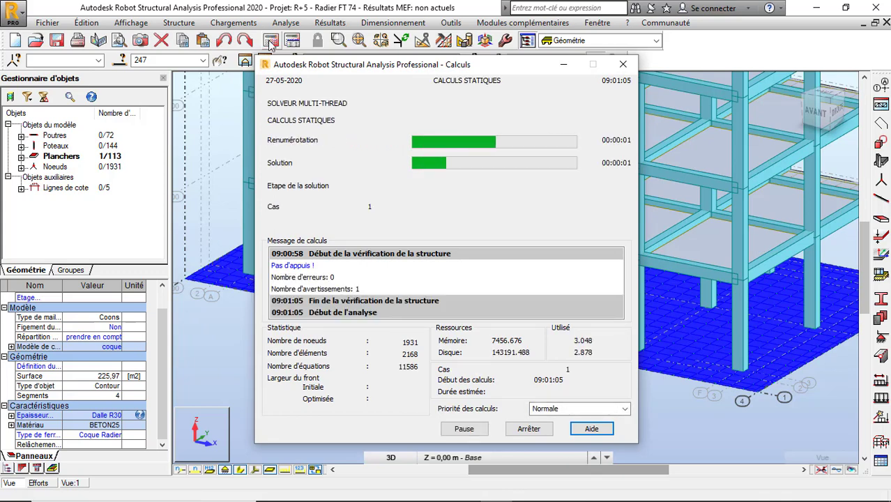
click(415, 307)
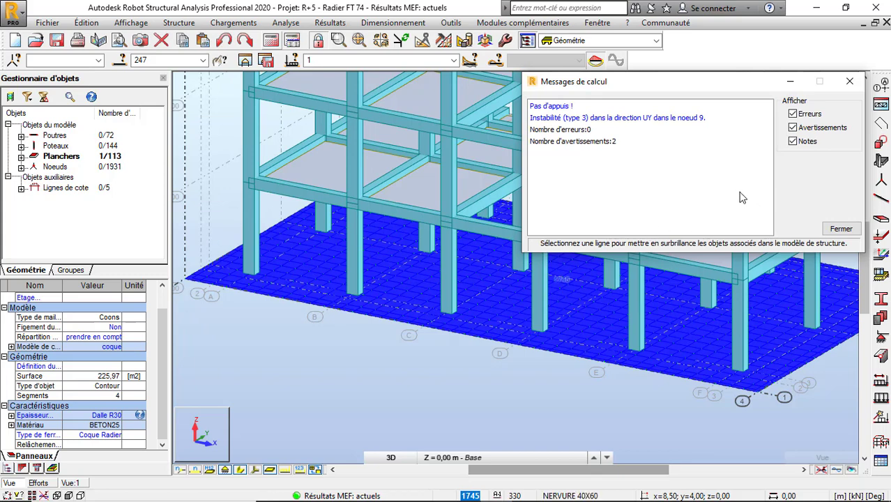
click(841, 229)
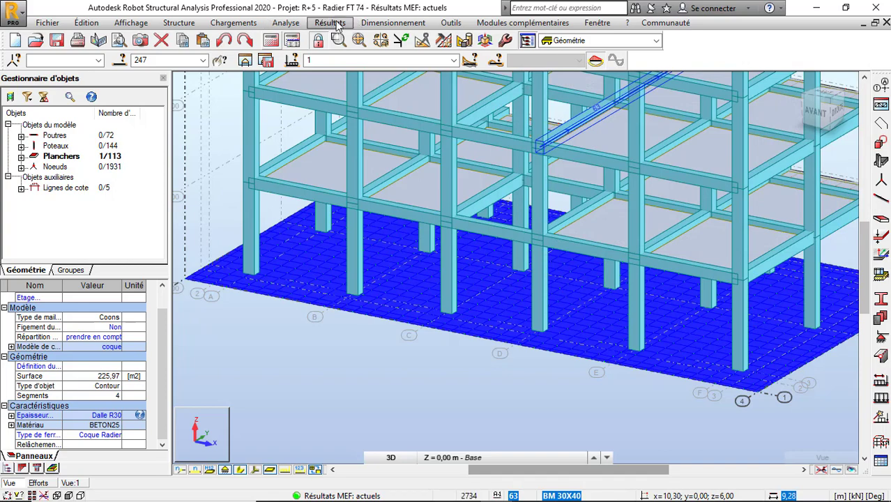
Reopen the theoretical slab and wall reinforcement design, recalculate panel 247 and dismiss the calculation messages.
click(393, 23)
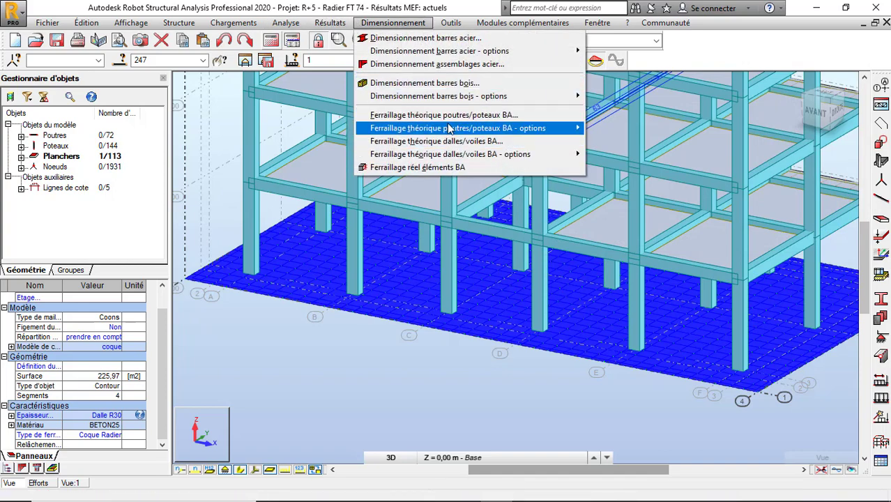
click(483, 141)
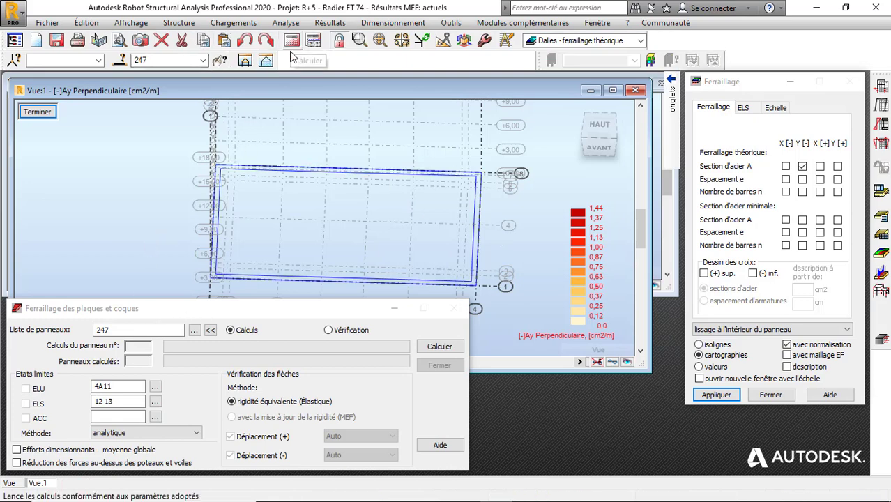
click(439, 347)
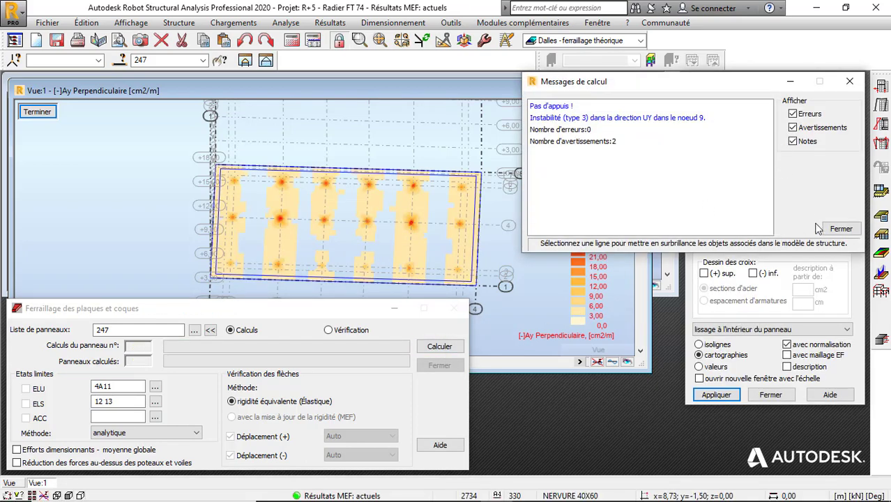
click(838, 229)
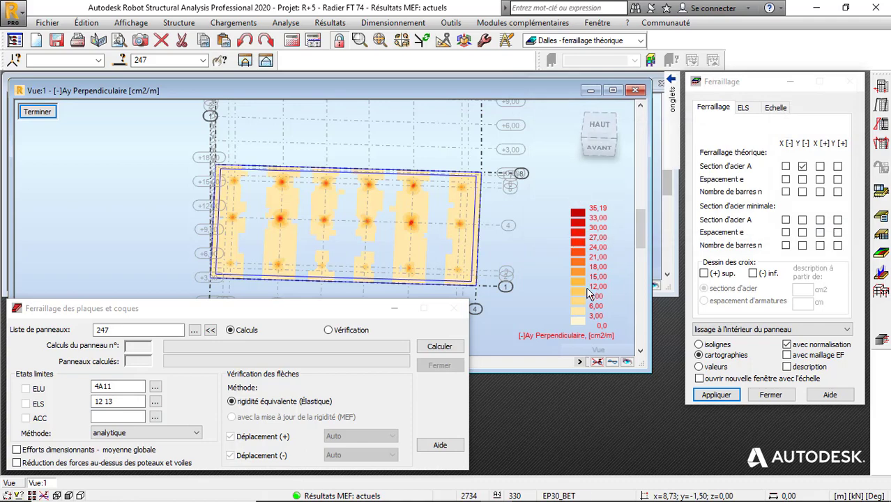
Replace the reinforcement map with the raft's theoretical steel section A in the X [-] direction and inspect it.
scroll(405, 230, up, 1)
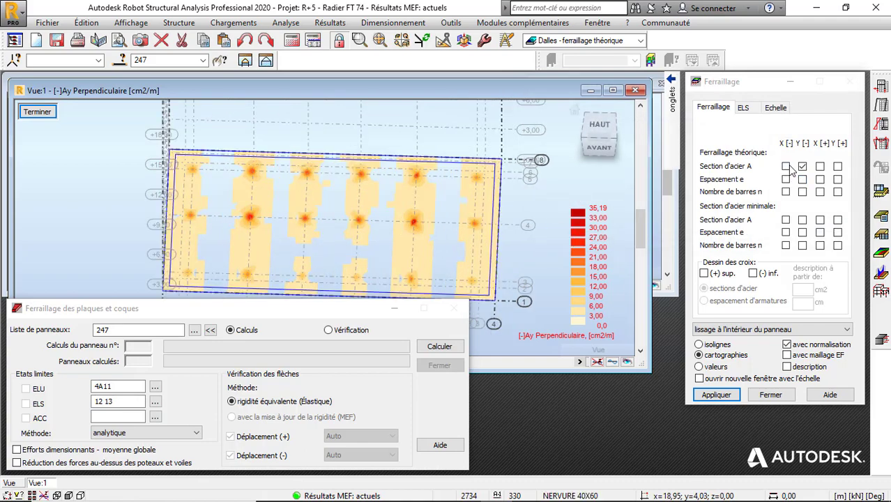
click(785, 166)
click(716, 395)
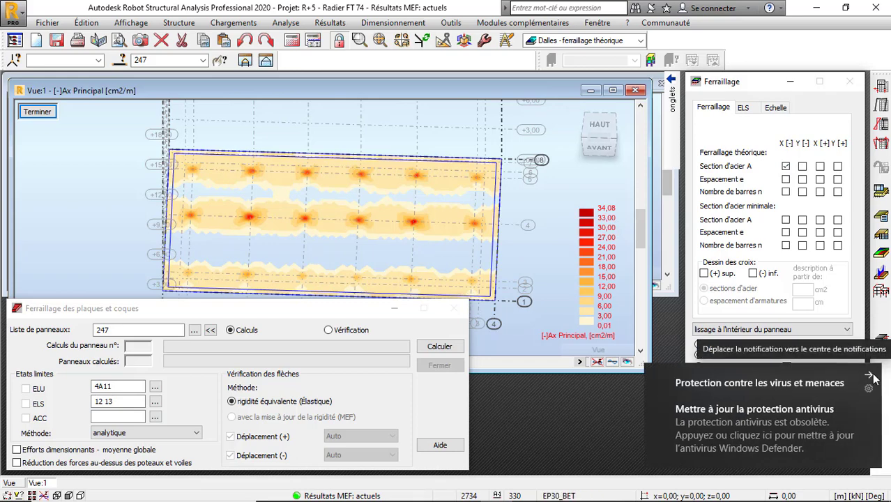
click(872, 377)
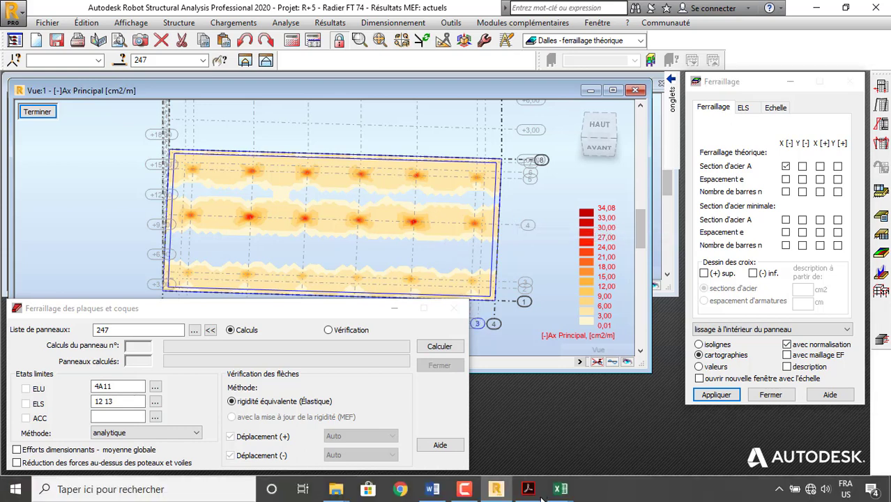
mouse_move(616, 348)
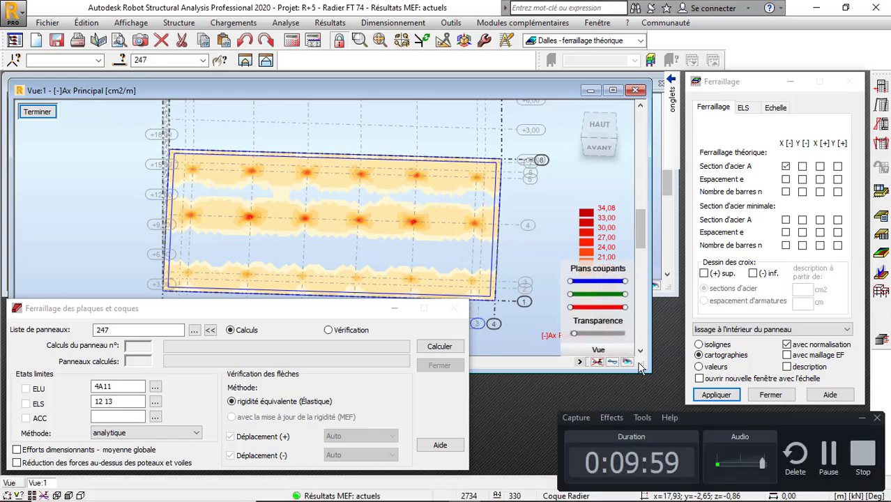
click(861, 421)
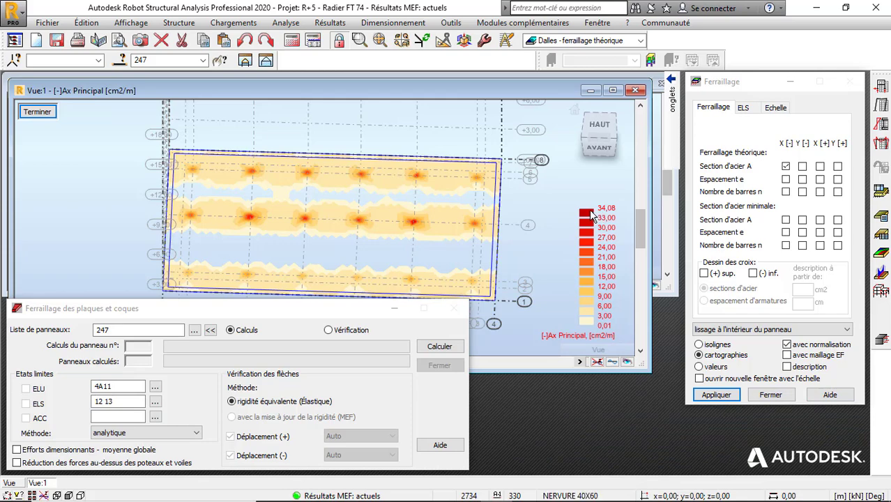
Display the theoretical steel section A in the Y [-] direction, then consult the bar section table in the Word calculation note.
click(802, 166)
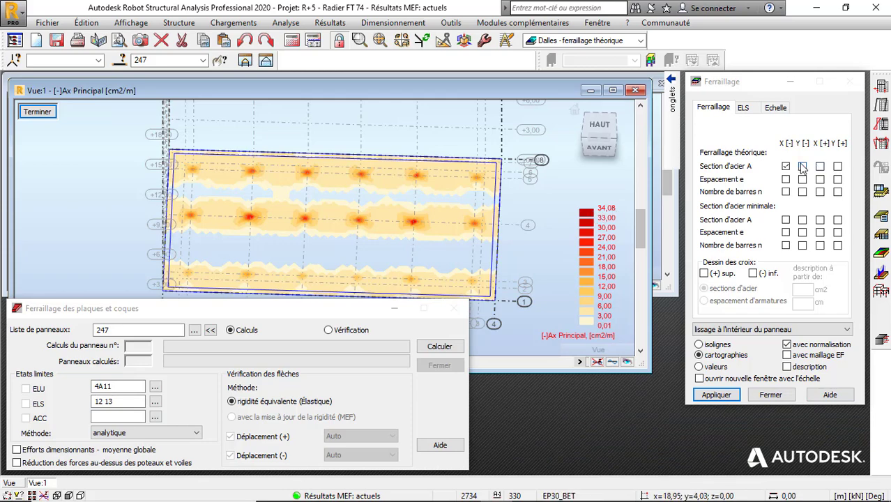
click(718, 395)
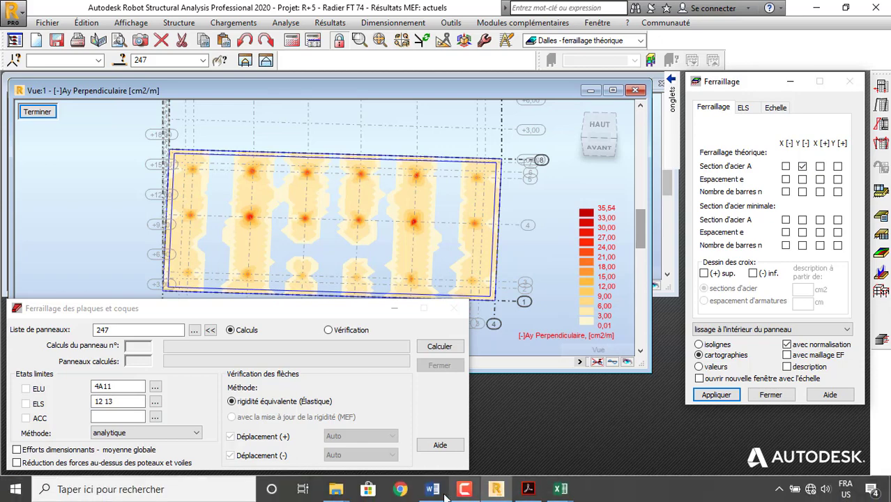
click(432, 489)
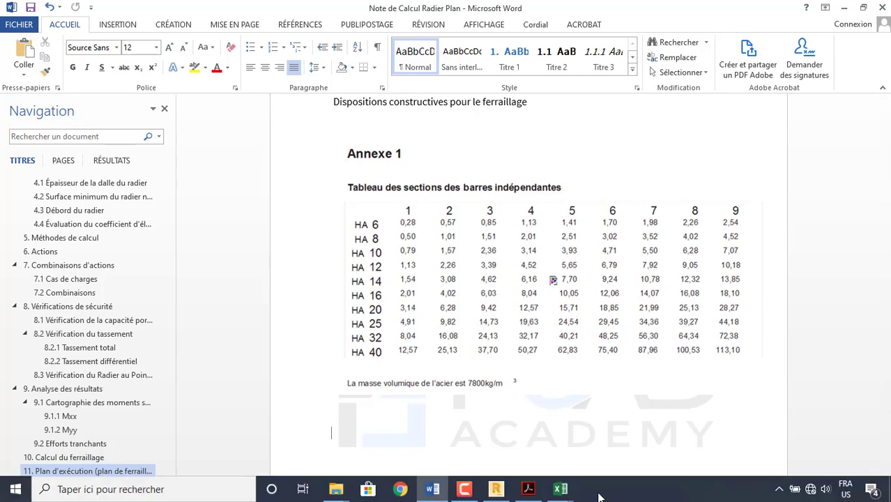
Switch back to Robot Structural Analysis, return to the Géométrie layout and clear the raft selection.
click(497, 489)
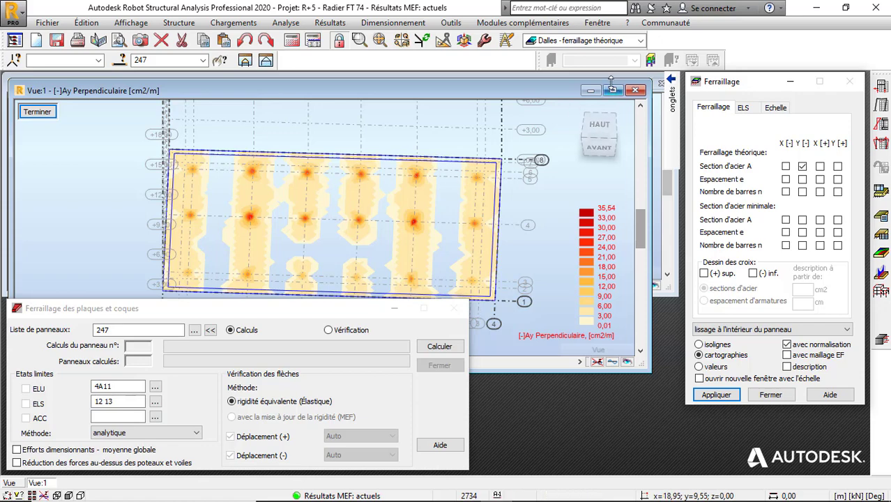
click(640, 41)
click(585, 55)
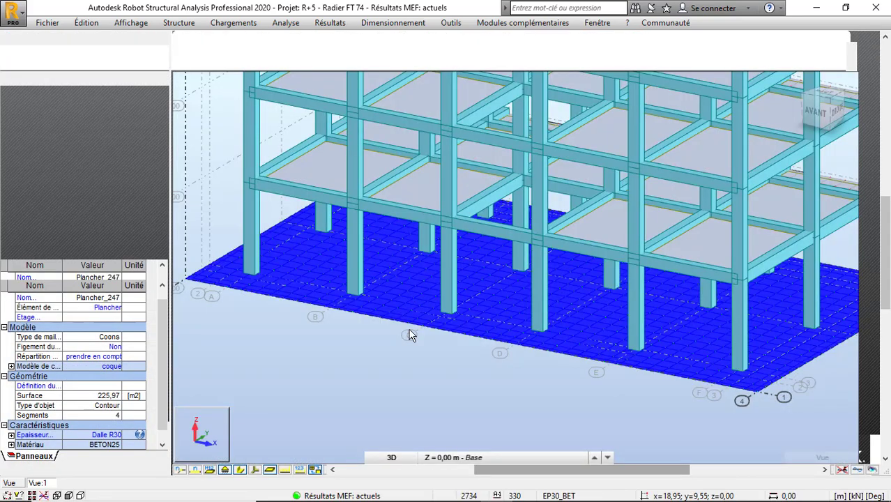
click(410, 393)
Examine the whole building and the column bases standing on the raft.
scroll(411, 388, down, 6)
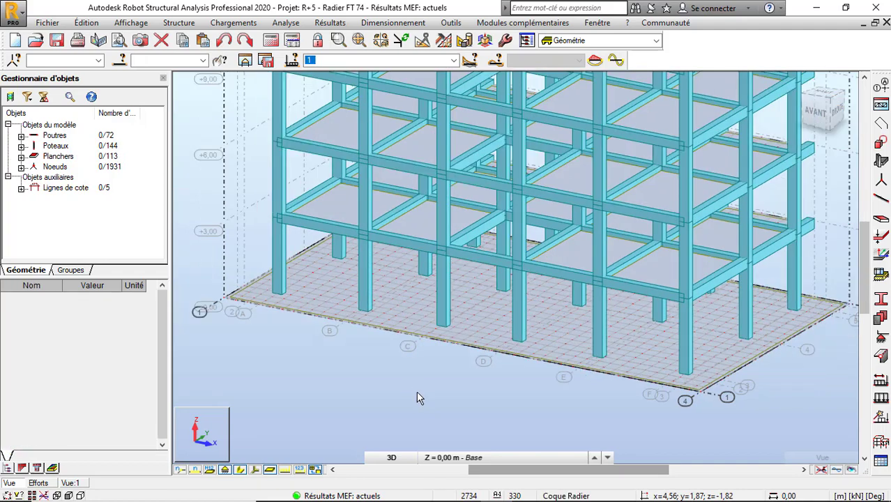
scroll(412, 389, up, 2)
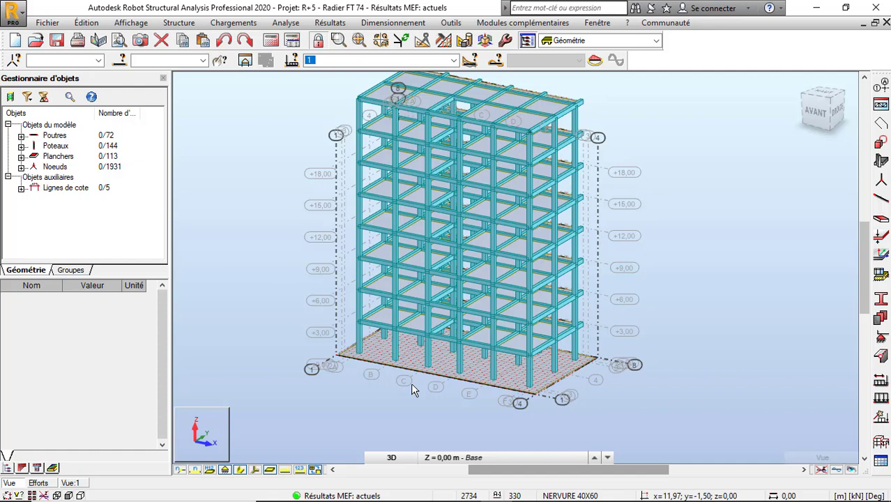
scroll(412, 384, up, 2)
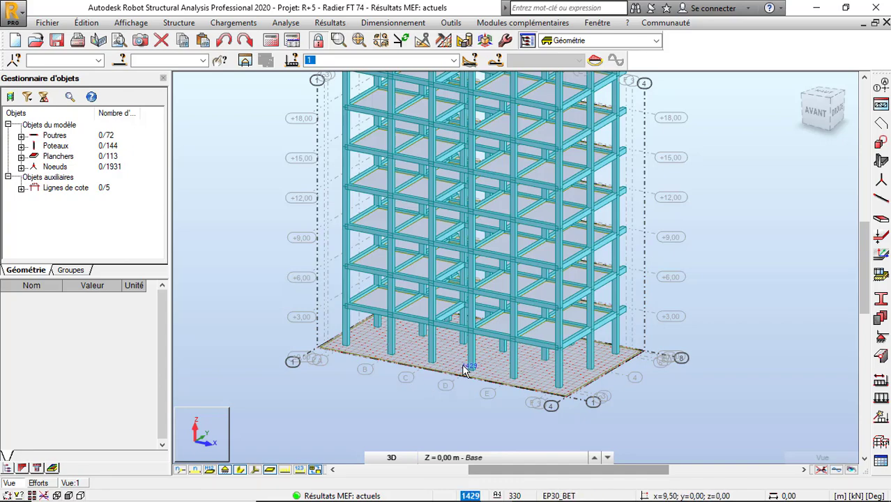
scroll(460, 369, up, 1)
scroll(460, 370, up, 1)
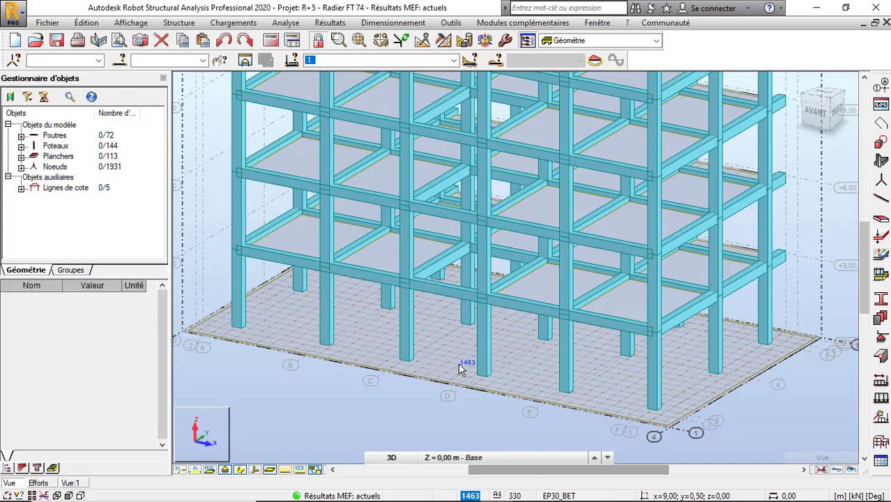
scroll(457, 364, down, 4)
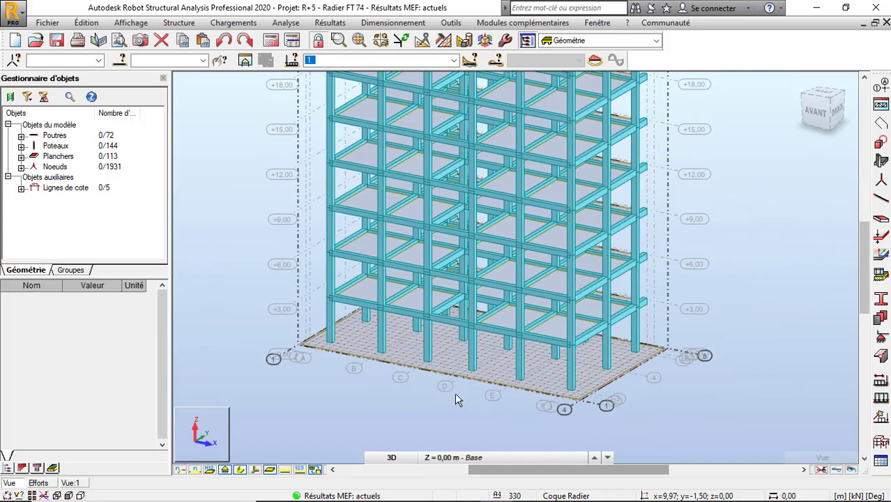
scroll(454, 399, down, 2)
Switch to the Word calculation note and write the rib dimensions 40*70 below the bar section table.
click(432, 489)
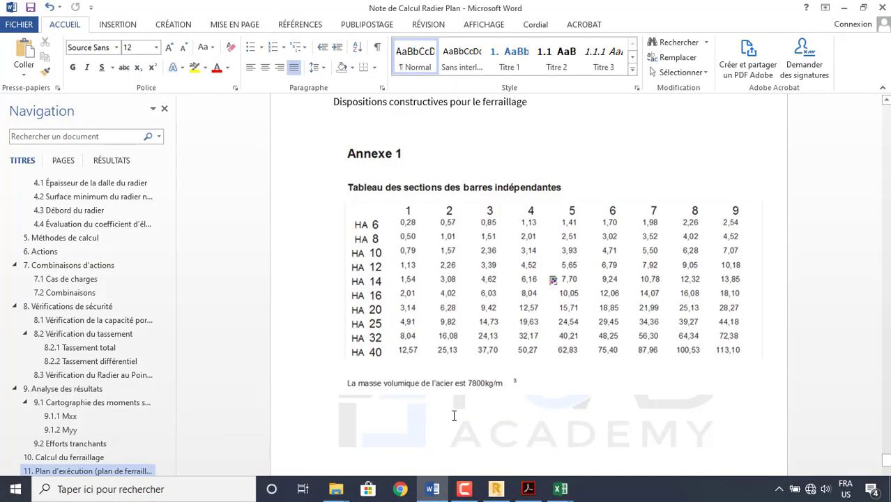
scroll(439, 410, down, 3)
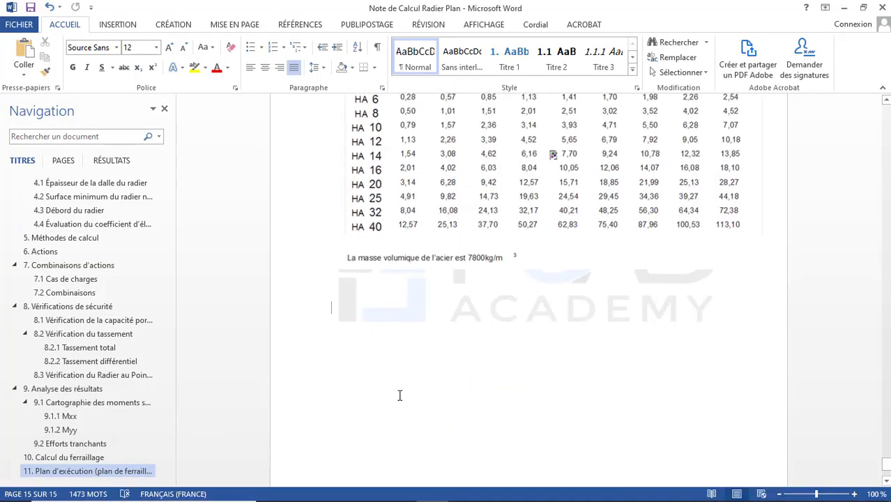
key(Return)
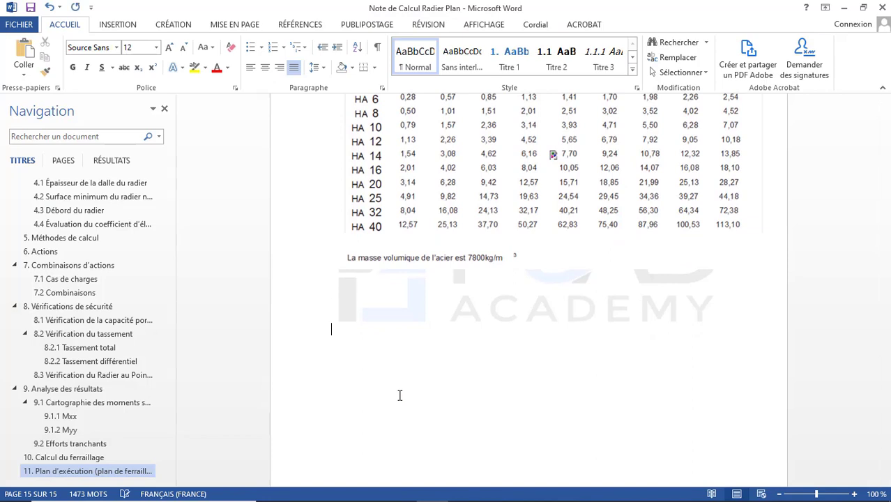
text(40*70)
key(Return)
click(313, 340)
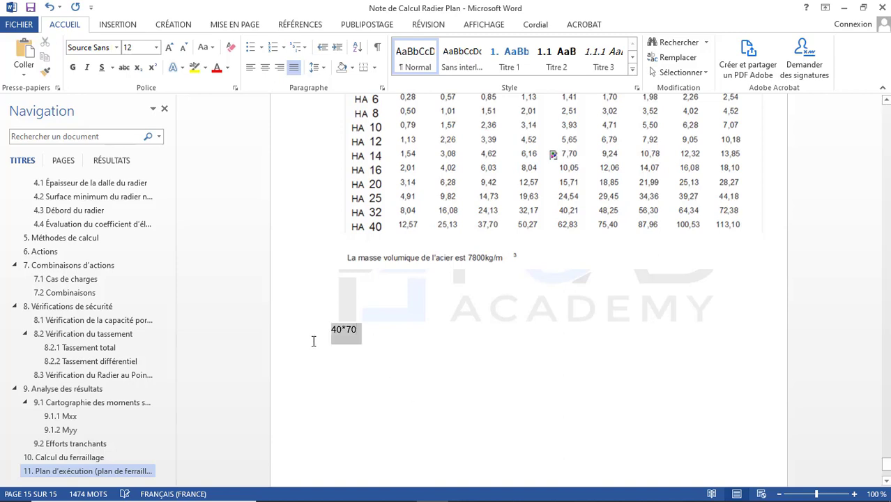
click(366, 373)
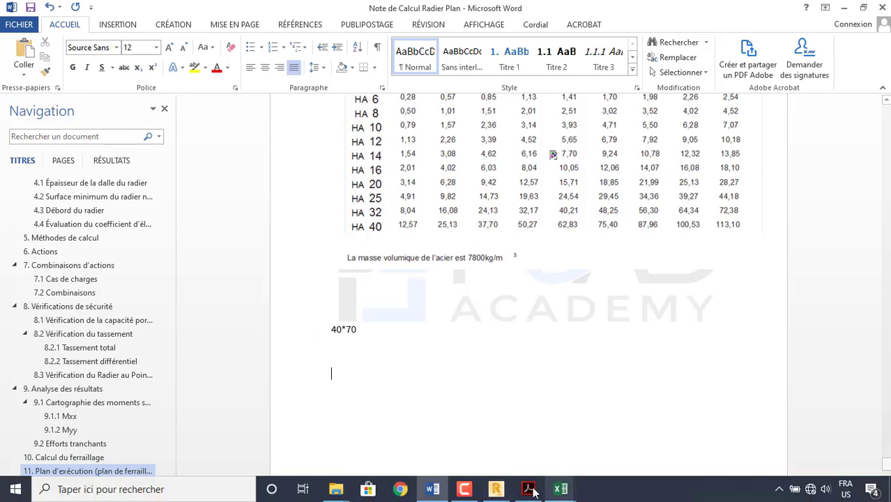
Switch back to Robot Structural Analysis and purge the unused bar sections from the project's section list.
click(496, 489)
scroll(445, 388, up, 2)
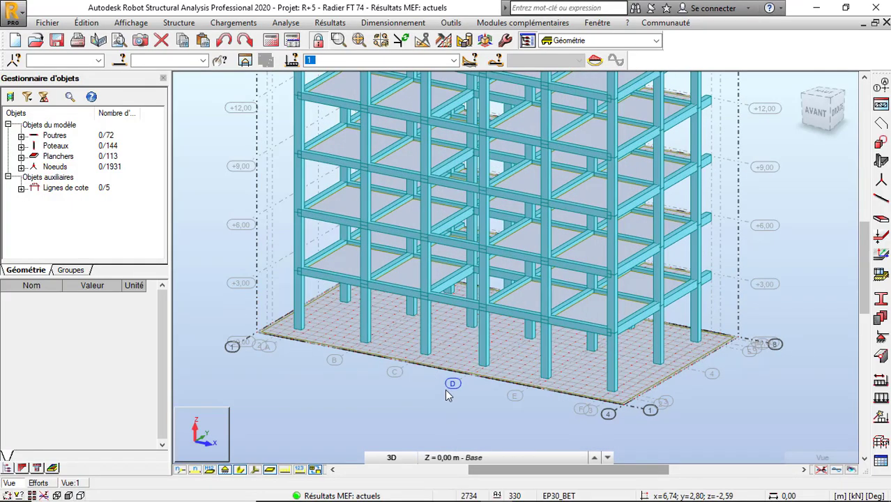
scroll(318, 334, up, 3)
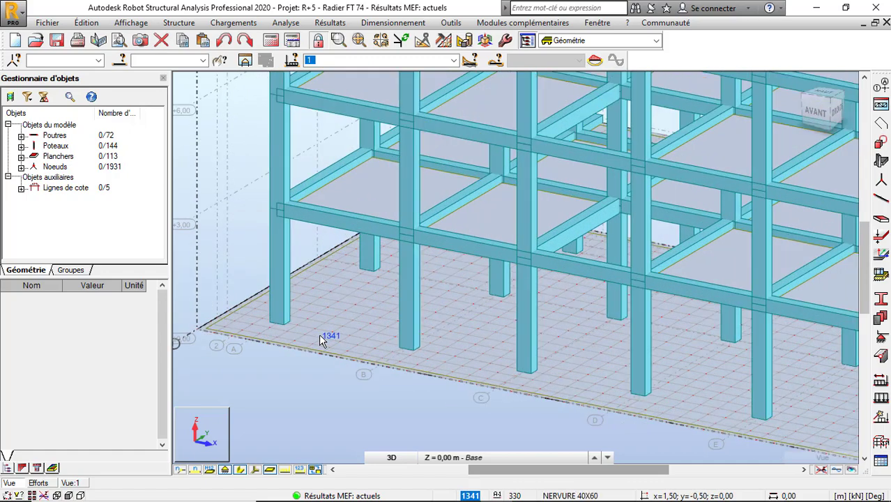
scroll(241, 302, down, 3)
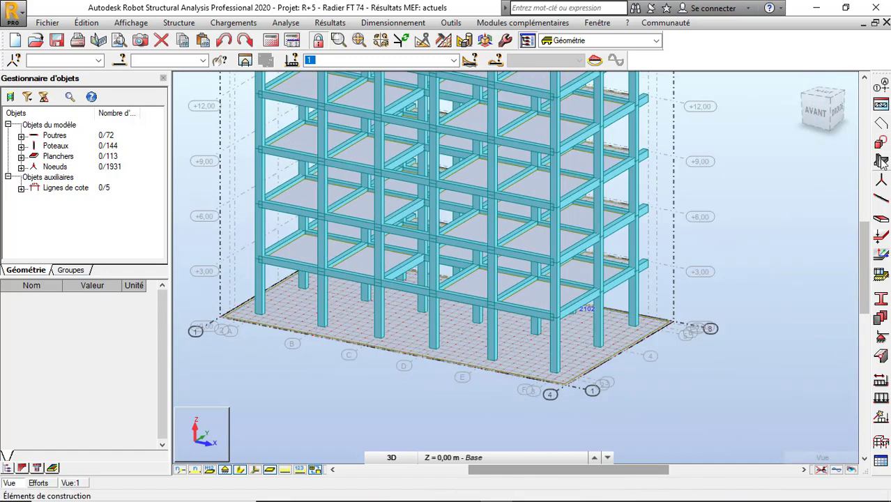
click(882, 200)
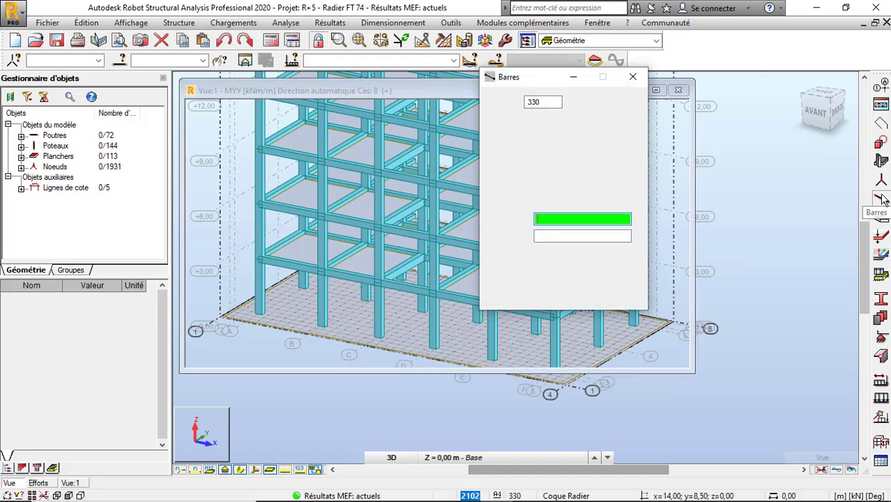
click(632, 79)
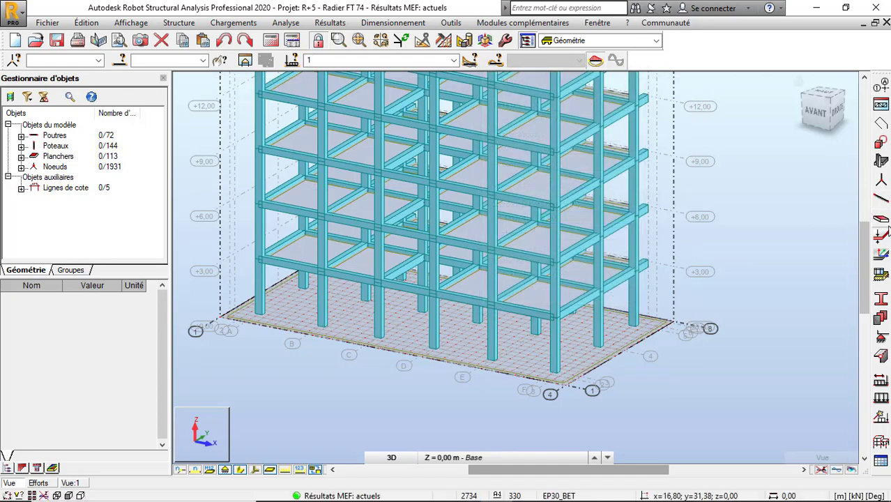
click(882, 298)
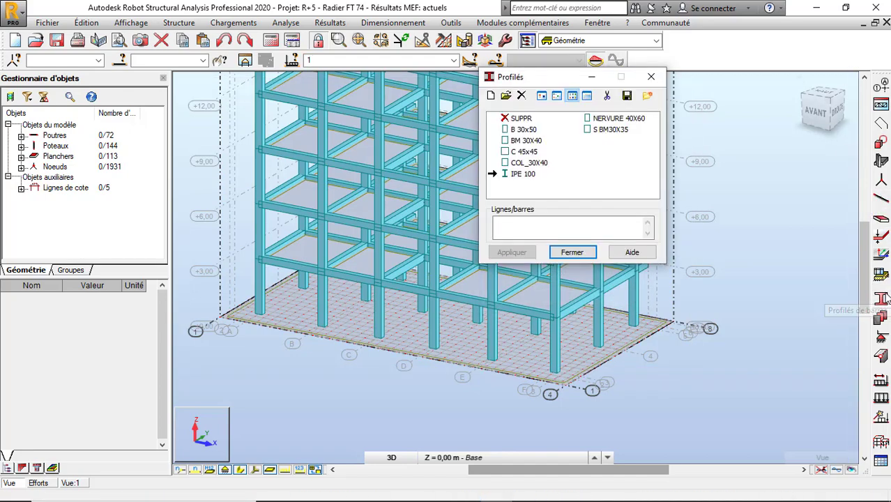
click(608, 97)
click(612, 200)
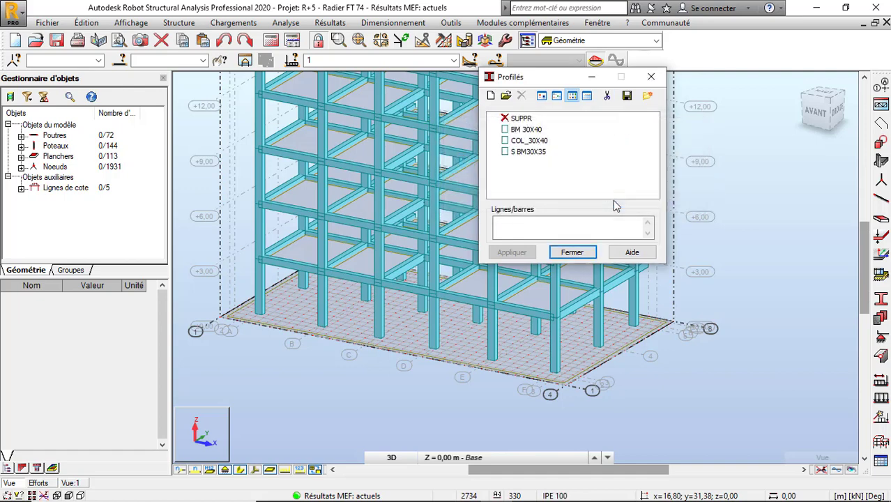
click(577, 252)
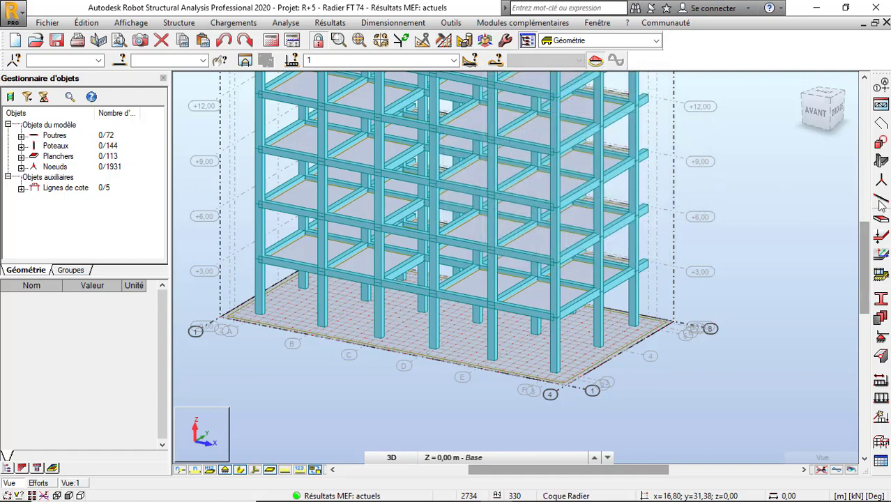
Start a new beam construction element of type Poutre BA with section BM 30X40.
click(881, 163)
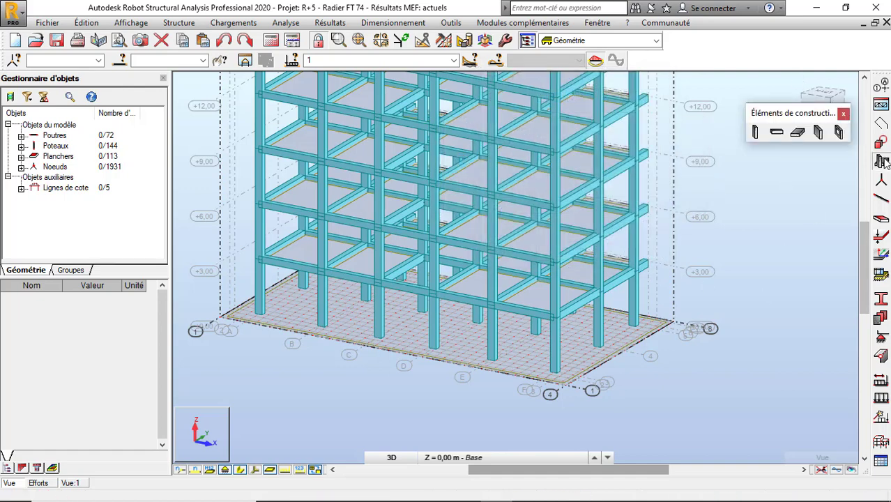
click(777, 134)
click(805, 152)
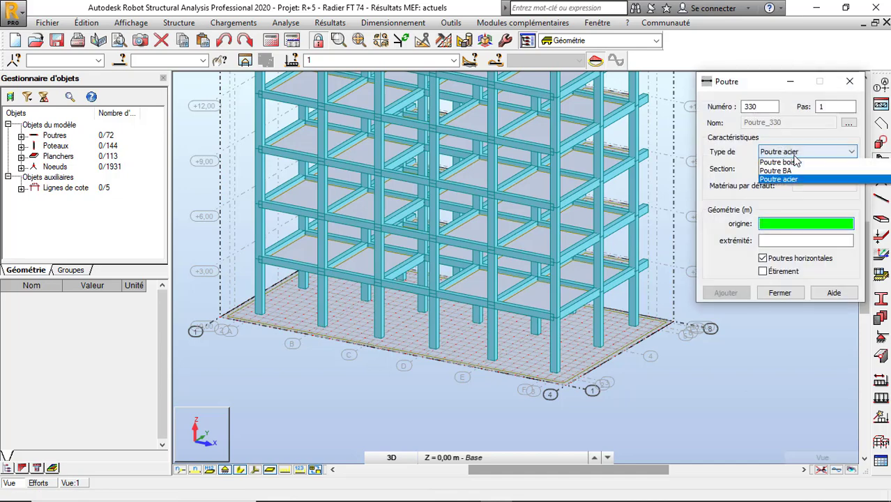
click(779, 168)
click(802, 171)
click(798, 180)
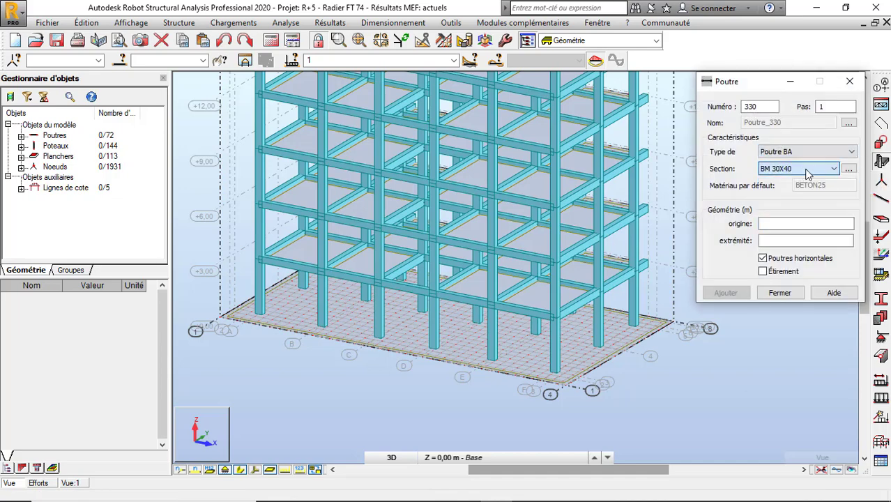
Create a rectangular Poutre BA section named NERVURE 40x70 with b = 40 cm and h = 70 cm.
click(848, 169)
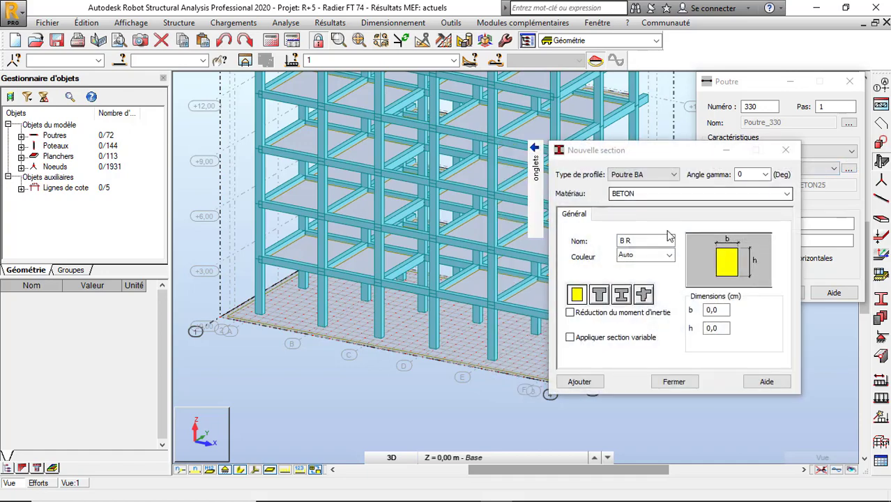
click(636, 241)
drag(636, 240, 601, 243)
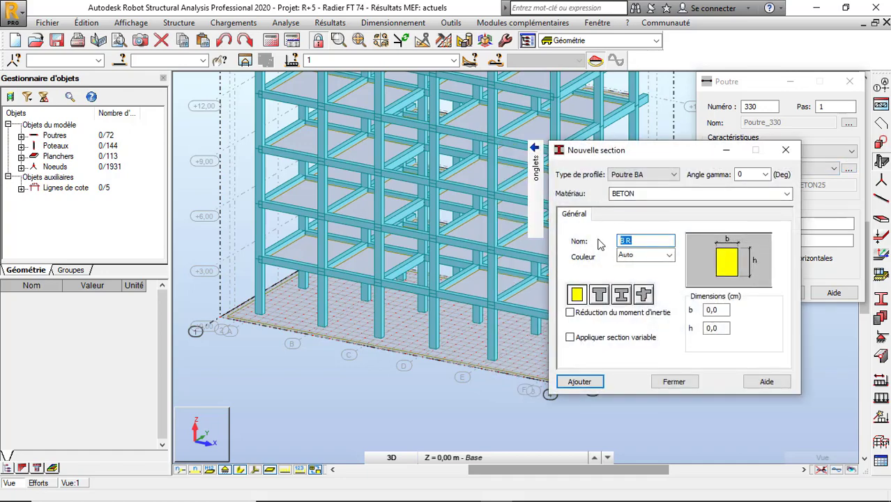
text(NERVURE 40X)
key(BackSpace)
text(x70)
double_click(723, 310)
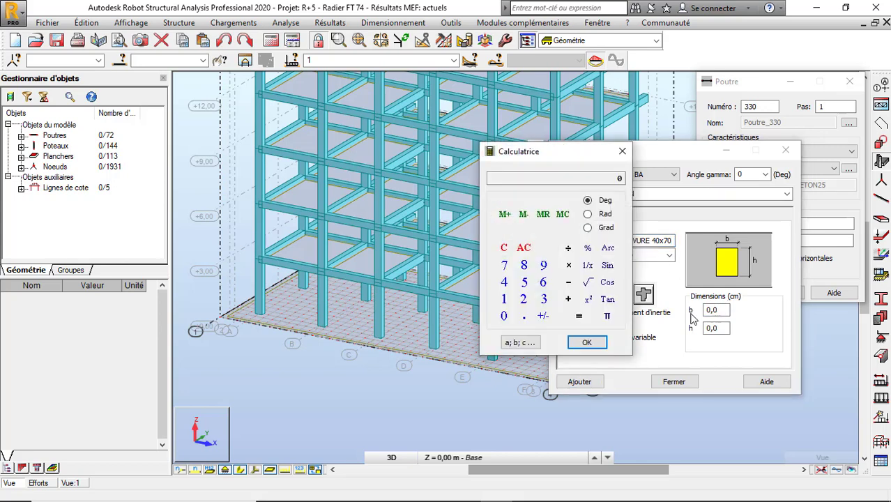
click(624, 153)
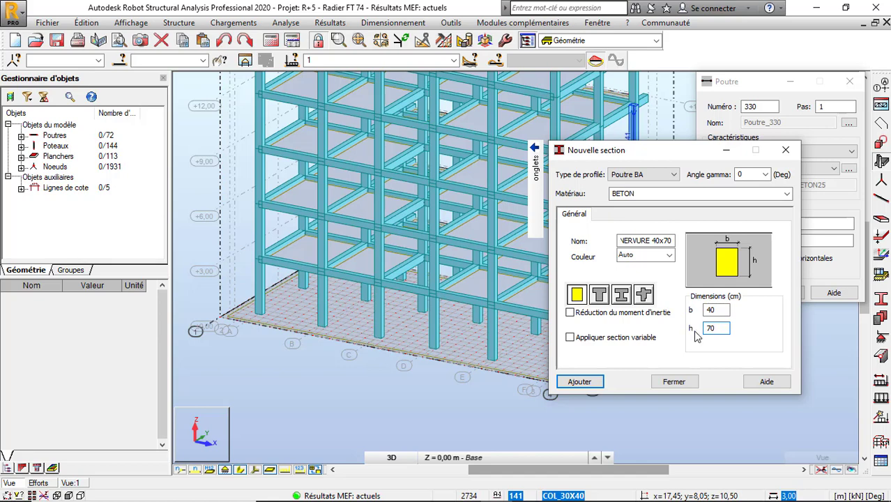
click(577, 381)
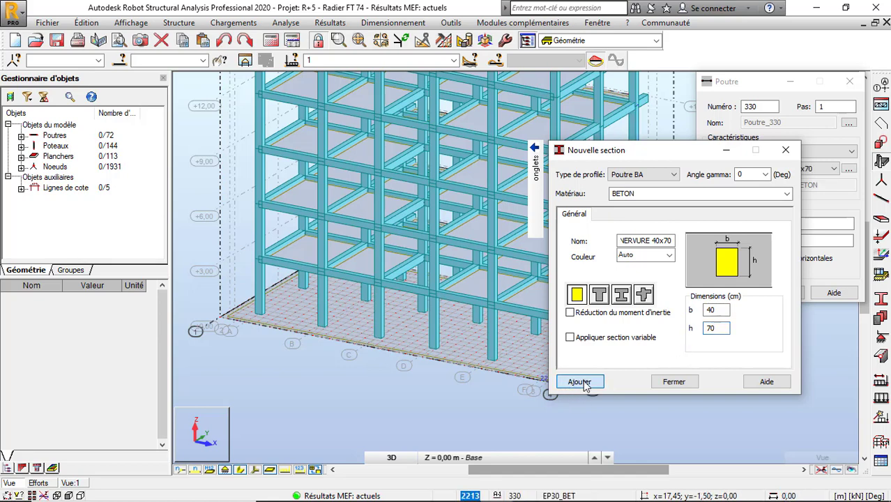
click(673, 382)
Draw a NERVURE 40x70 rib along axis F of the raft, from 17,45; 9,55; 0,00 to 17,45; -1,50; 0,00.
click(775, 222)
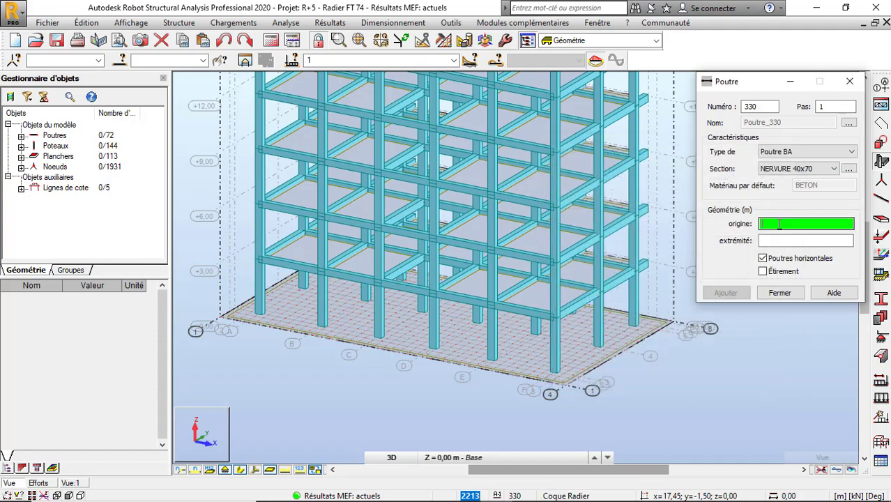
scroll(369, 379, down, 3)
scroll(540, 352, up, 5)
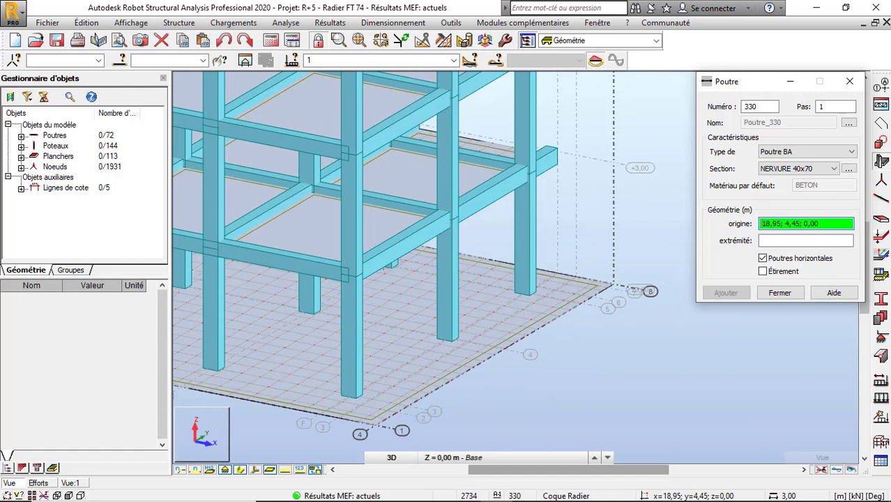
scroll(421, 332, up, 2)
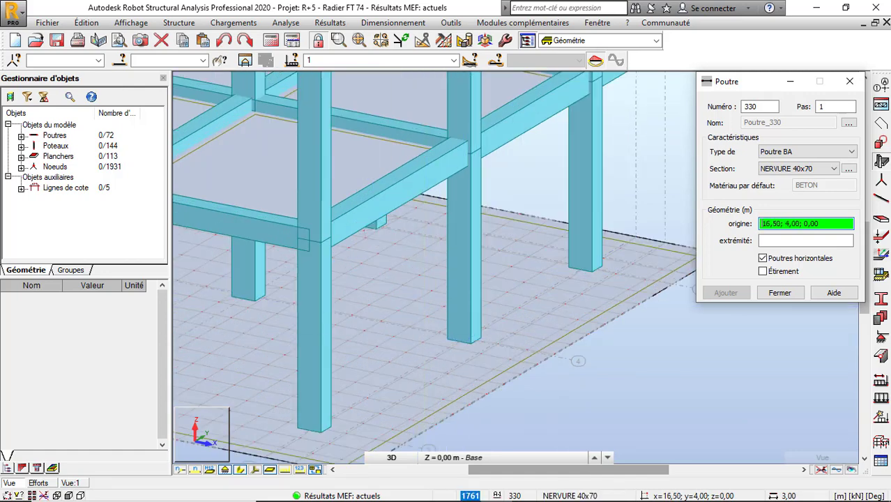
click(635, 237)
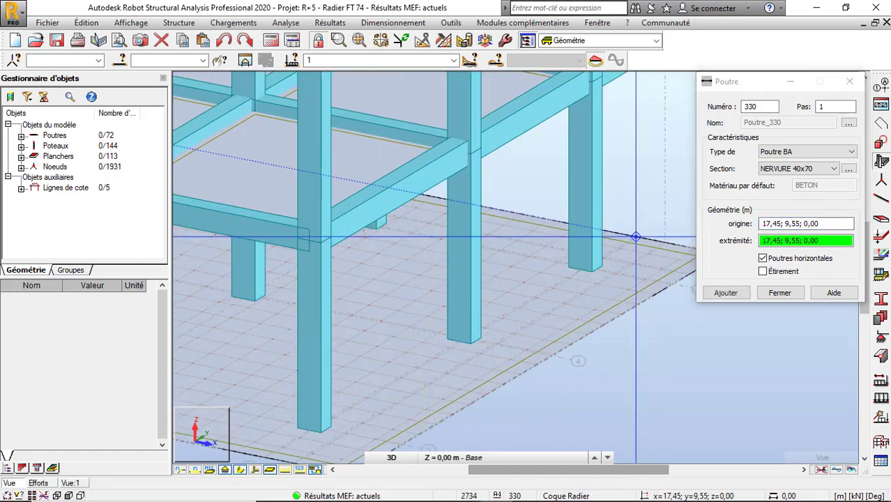
scroll(369, 404, down, 2)
scroll(377, 394, up, 2)
click(376, 395)
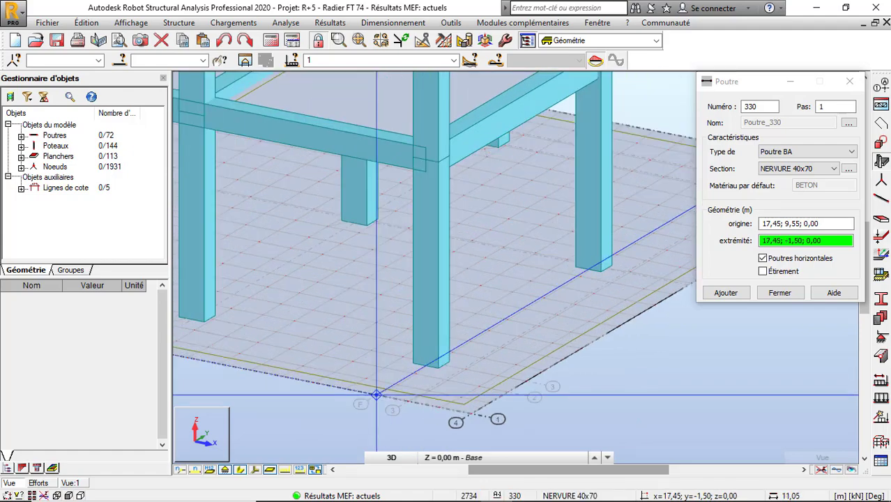
click(490, 287)
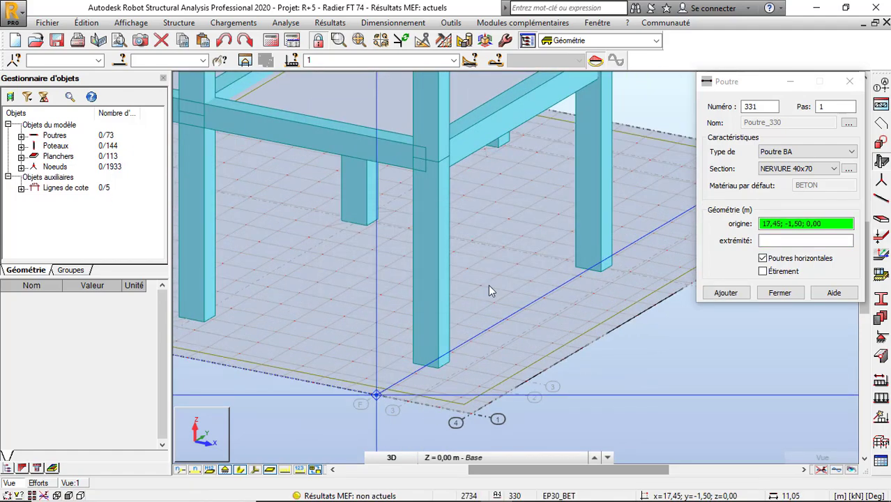
scroll(490, 286, down, 3)
click(780, 293)
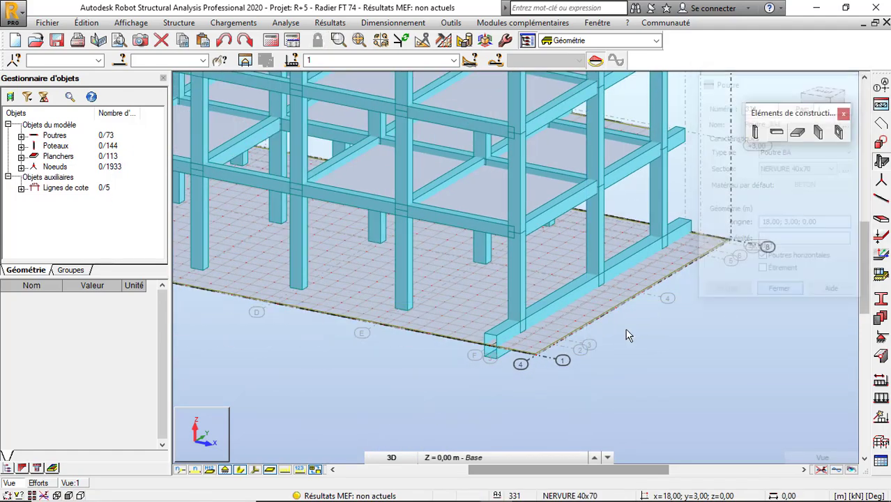
Copy the axis F rib by translation onto axes E and D of the raft.
click(498, 339)
scroll(498, 340, down, 5)
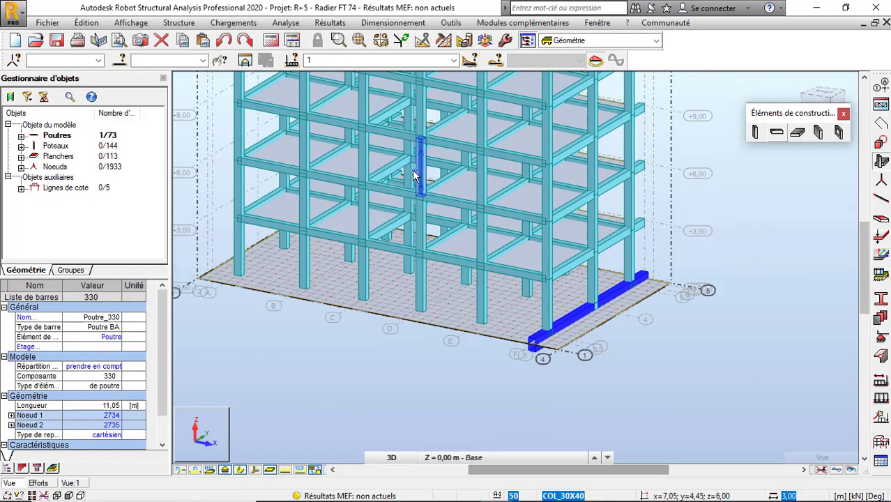
click(422, 41)
click(158, 68)
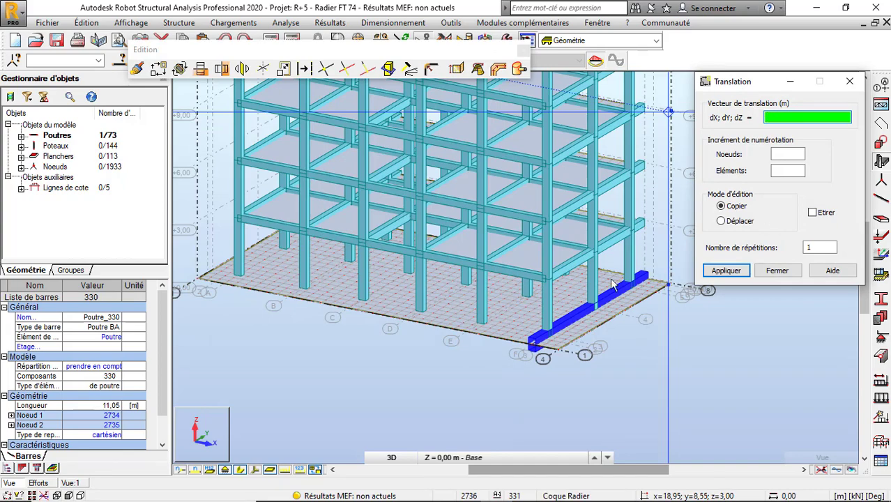
scroll(547, 355, up, 3)
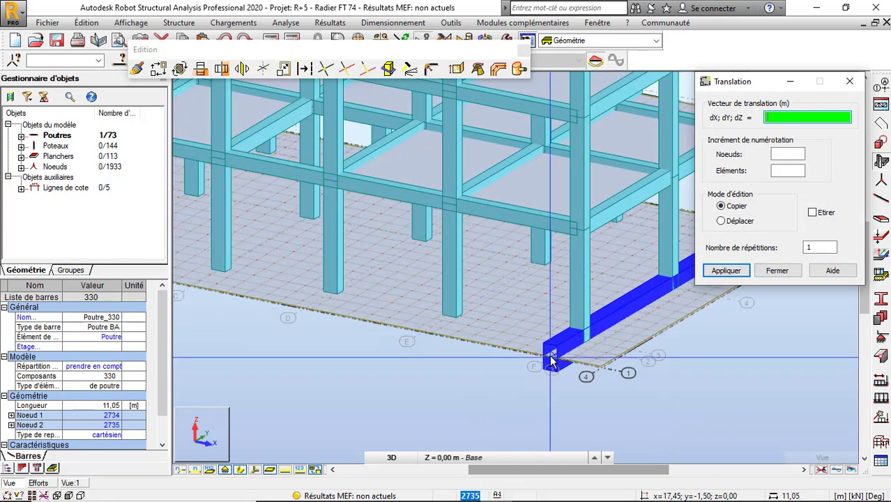
click(550, 360)
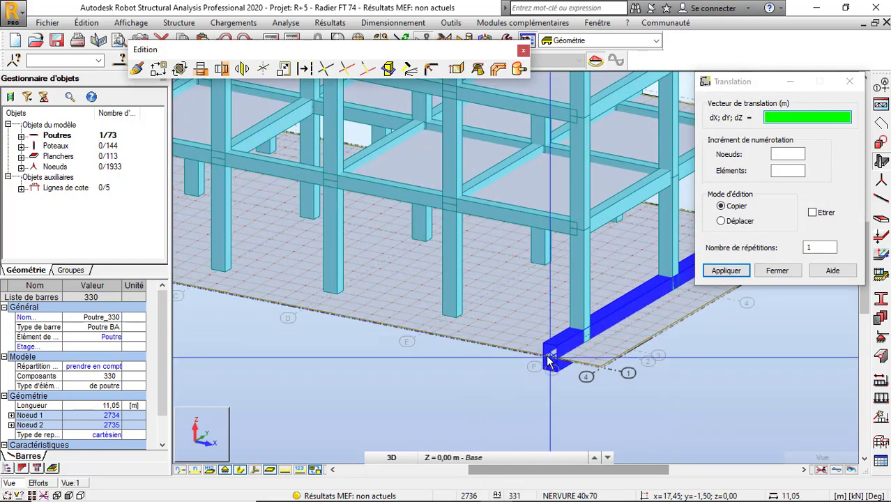
click(425, 341)
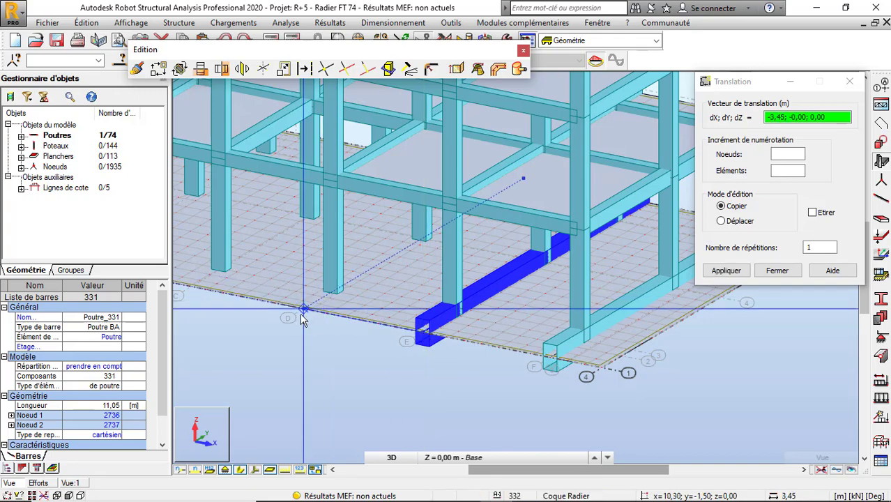
scroll(516, 335, down, 3)
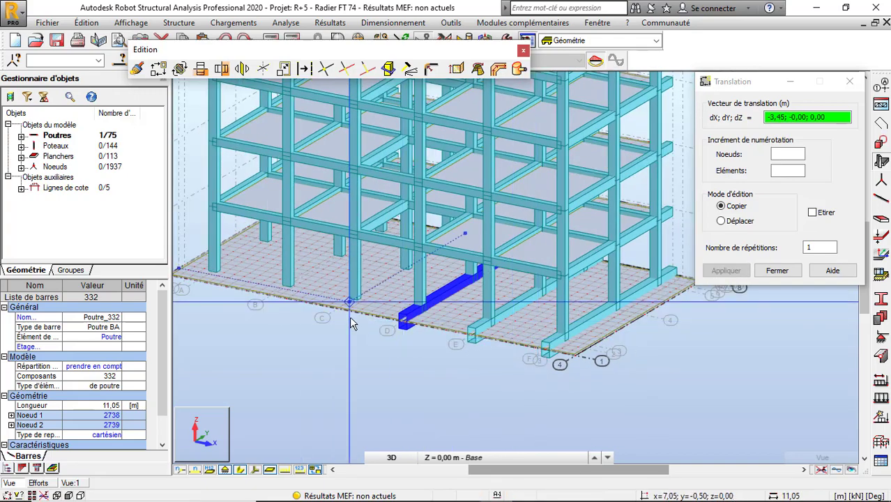
scroll(382, 323, up, 3)
Continue copying the rib by translation onto axes C, B and A, with dX of -3,25, -3,35 and -3,70 m.
click(432, 331)
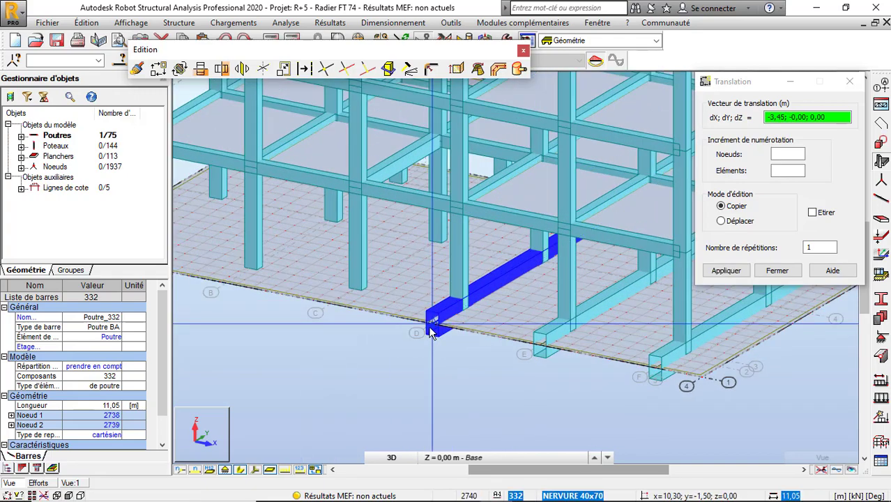
click(328, 306)
click(326, 304)
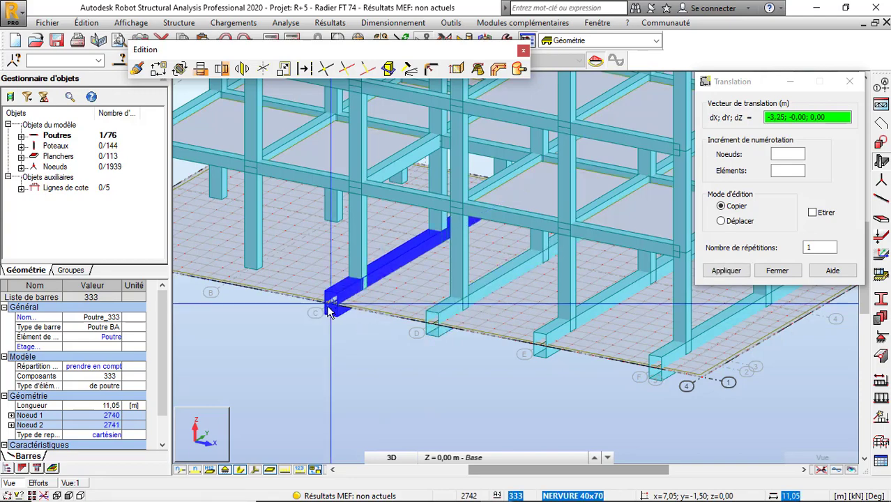
click(225, 291)
scroll(302, 308, down, 3)
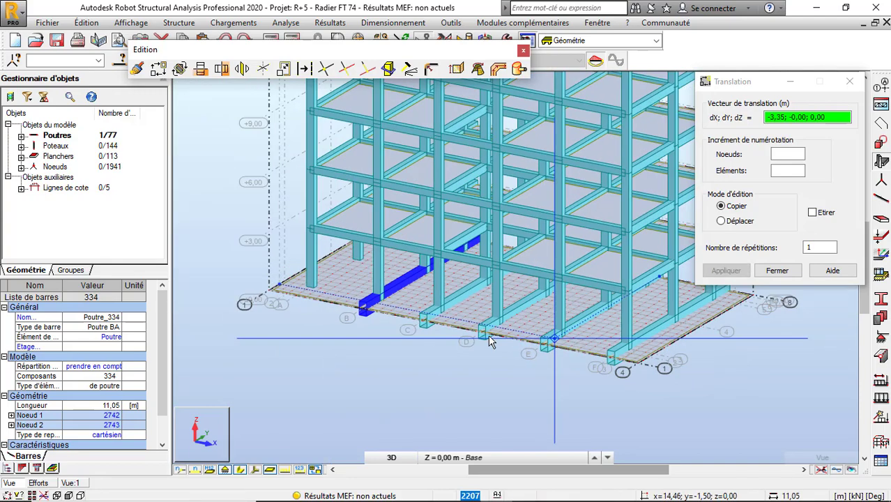
scroll(301, 313, up, 3)
scroll(302, 312, up, 2)
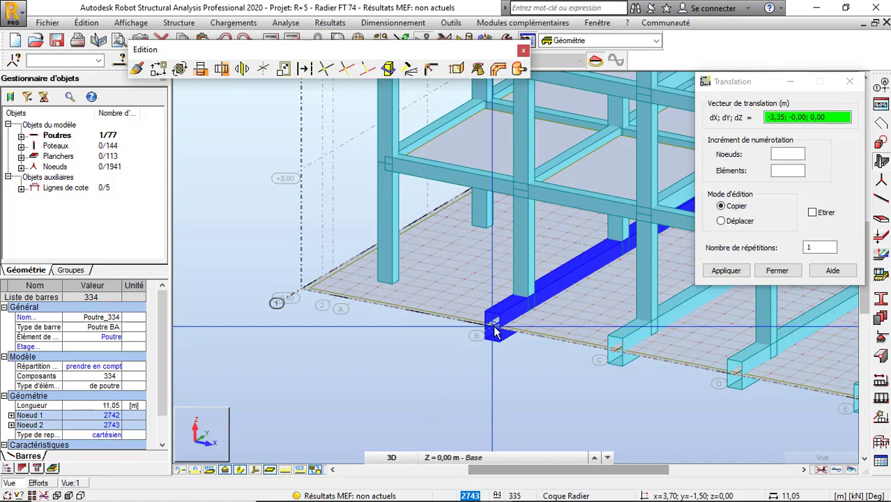
click(358, 311)
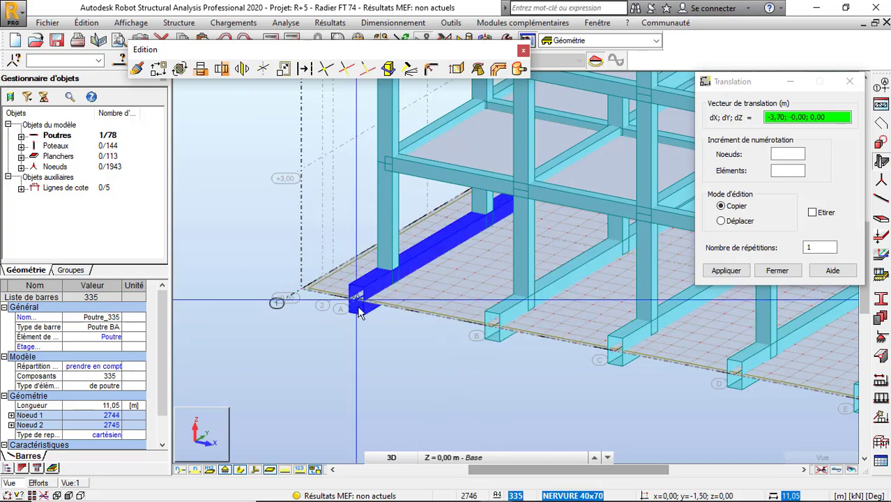
scroll(358, 311, down, 5)
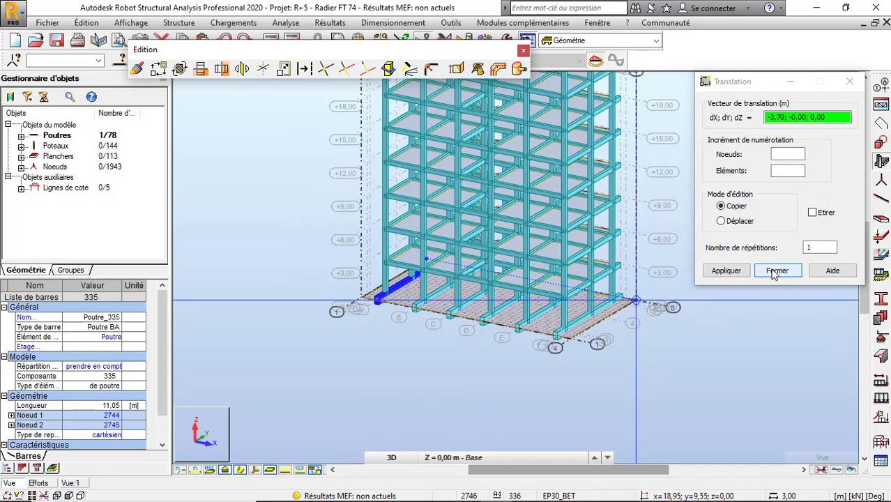
click(776, 271)
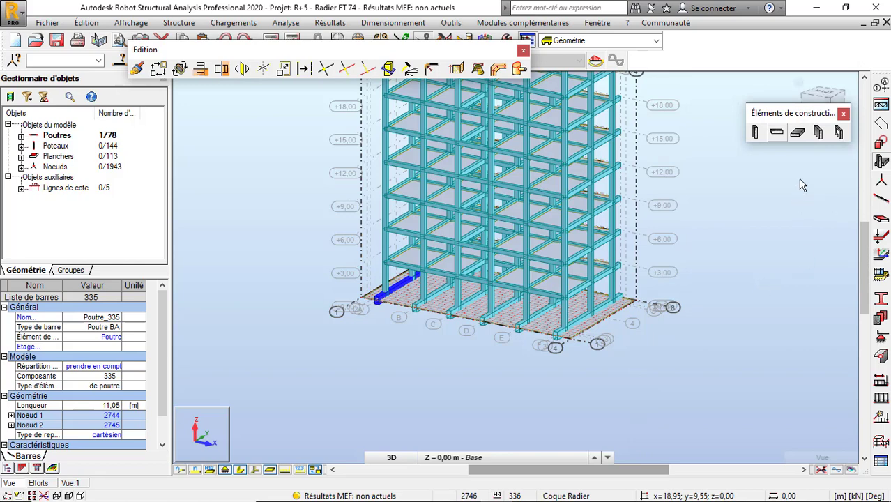
click(776, 131)
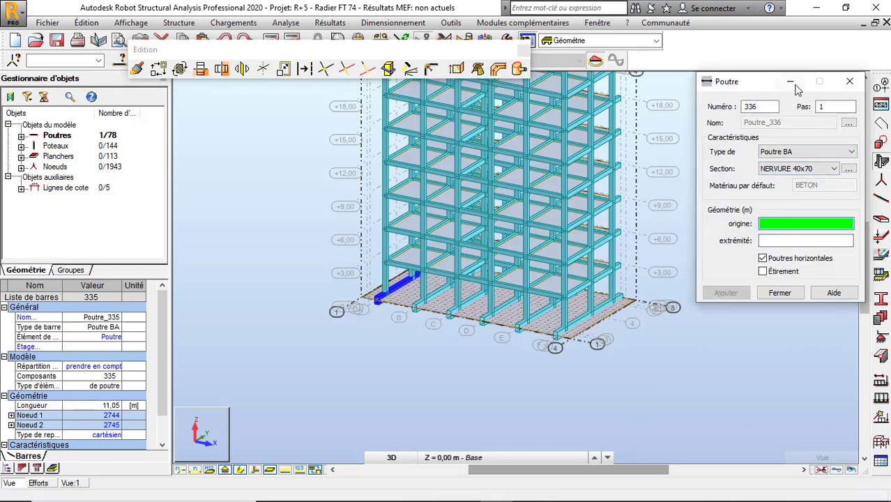
click(849, 81)
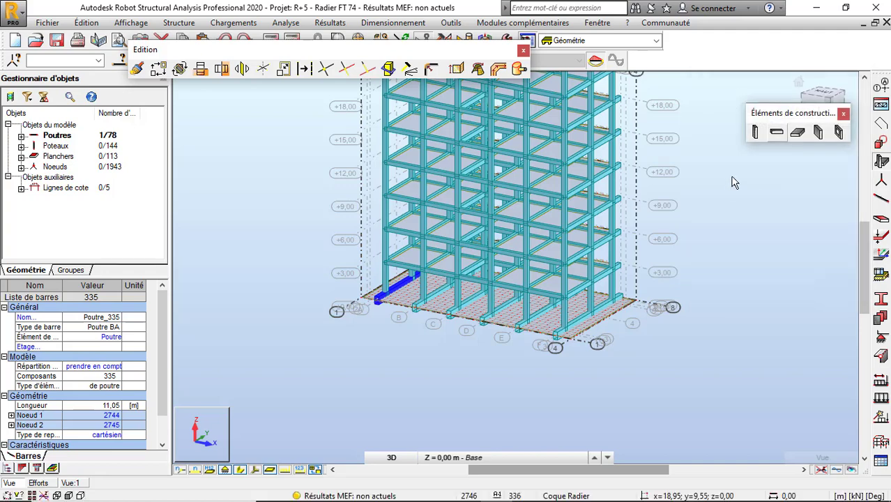
click(776, 133)
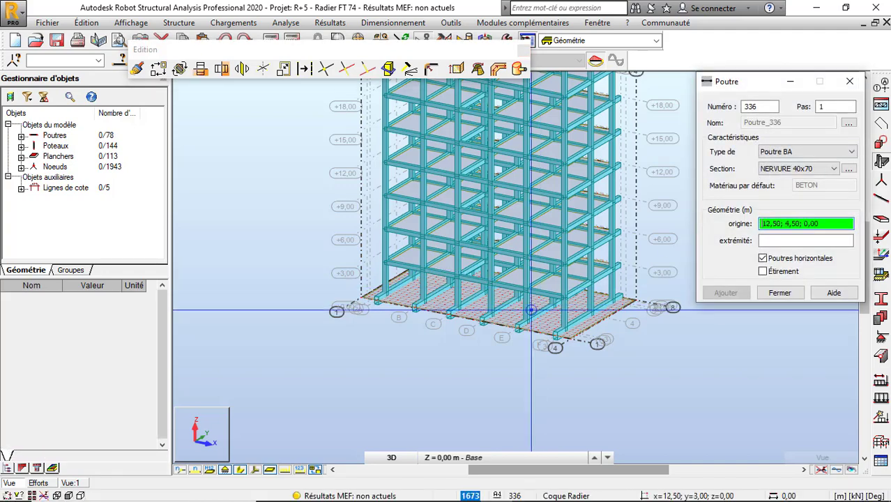
scroll(601, 324, up, 5)
scroll(601, 325, up, 6)
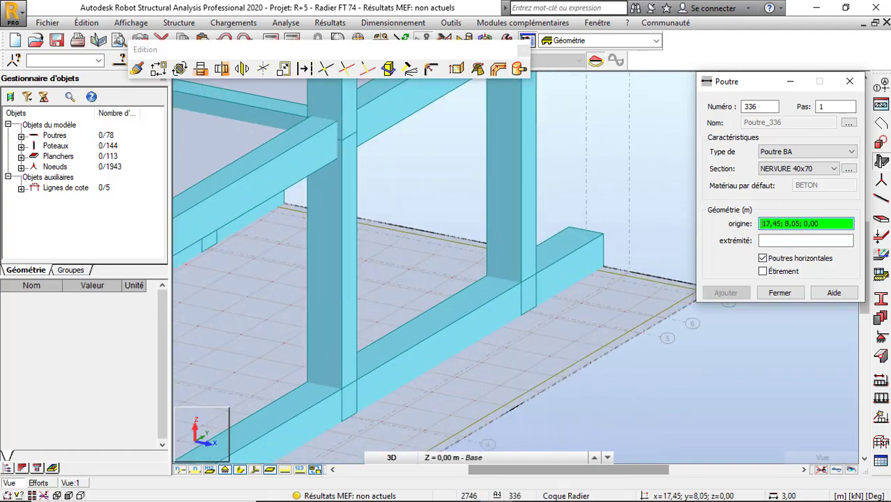
click(642, 332)
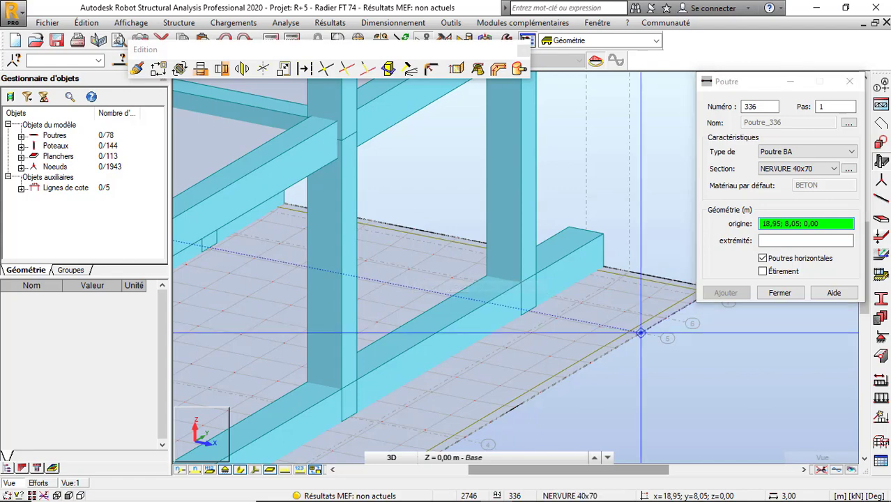
scroll(644, 333, down, 2)
scroll(642, 332, down, 6)
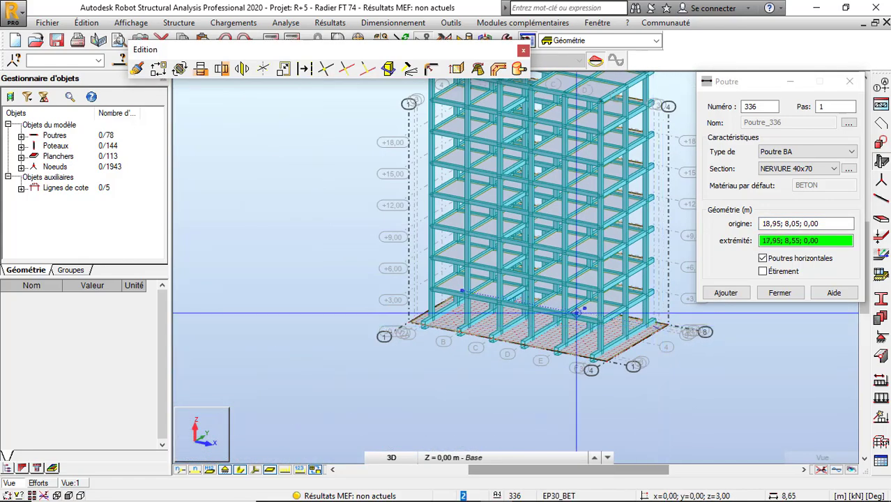
click(780, 292)
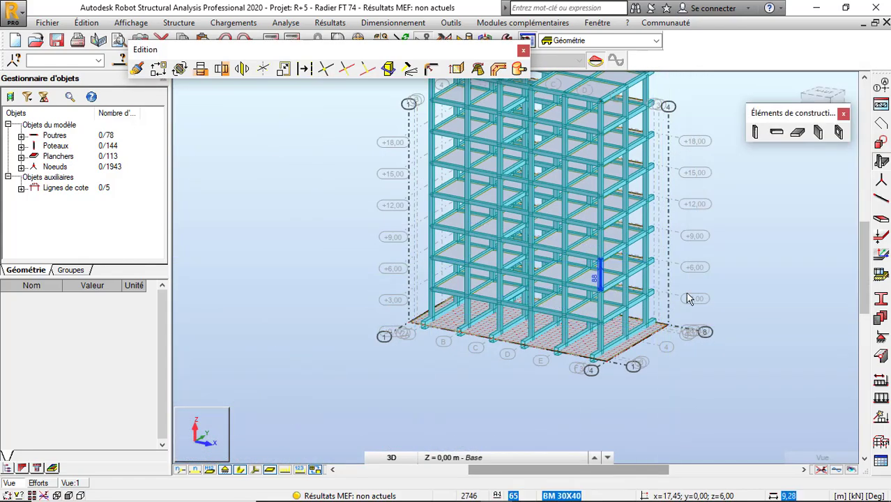
Examine the transverse ribs on the raft in 3D and in the XY plan at Z = 0,00 m.
scroll(561, 364, up, 3)
scroll(361, 291, up, 2)
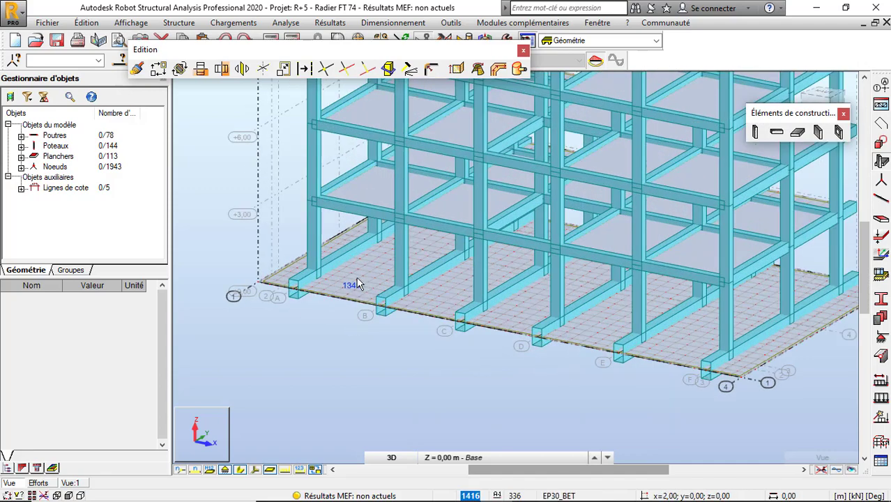
scroll(237, 212, up, 2)
right_click(236, 207)
click(232, 166)
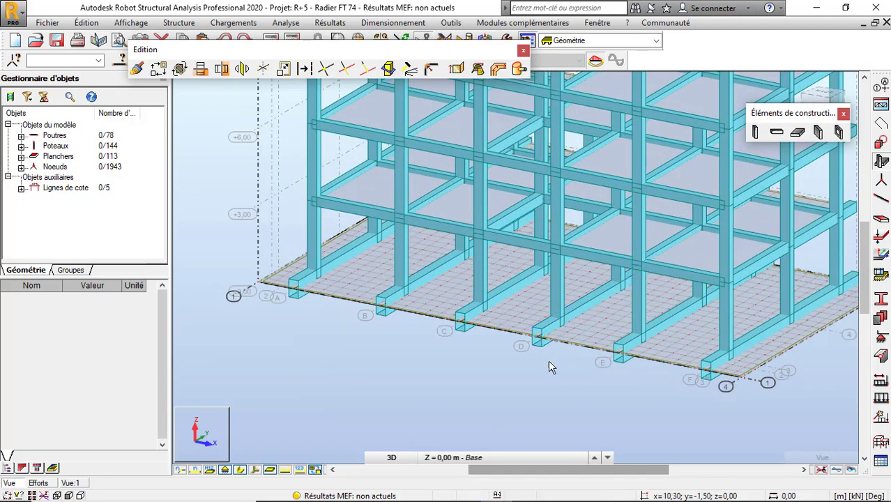
click(391, 458)
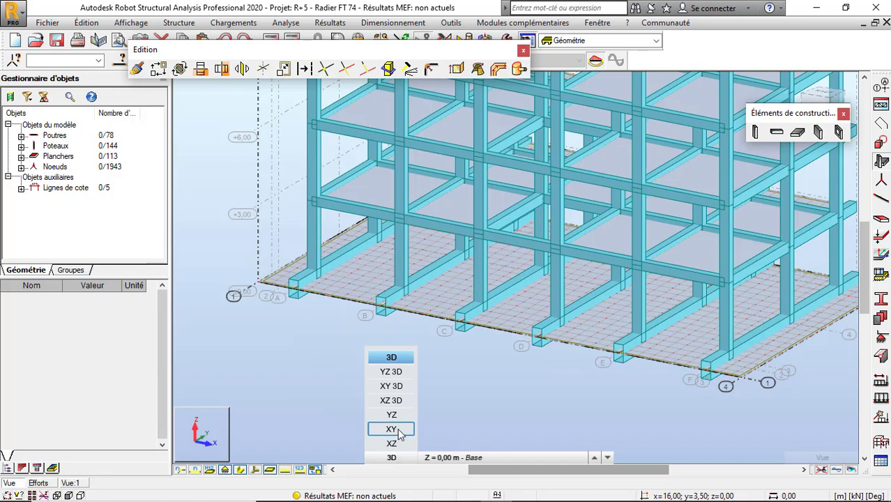
click(392, 429)
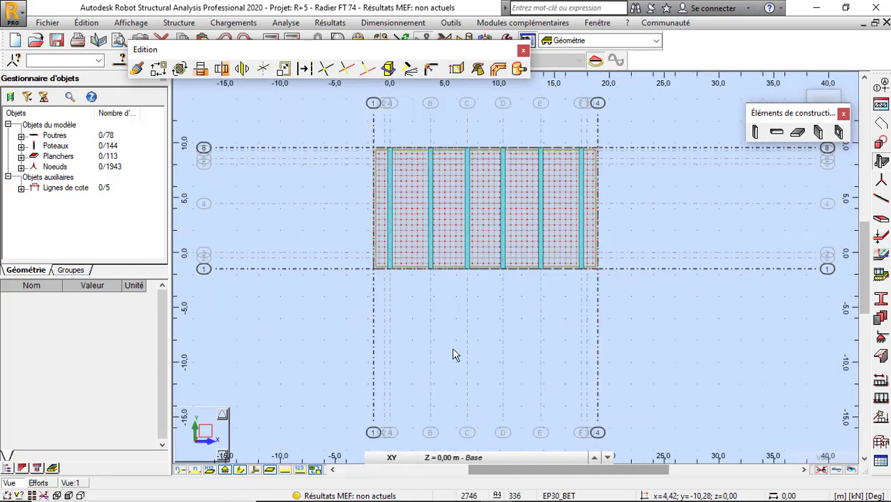
scroll(493, 249, up, 2)
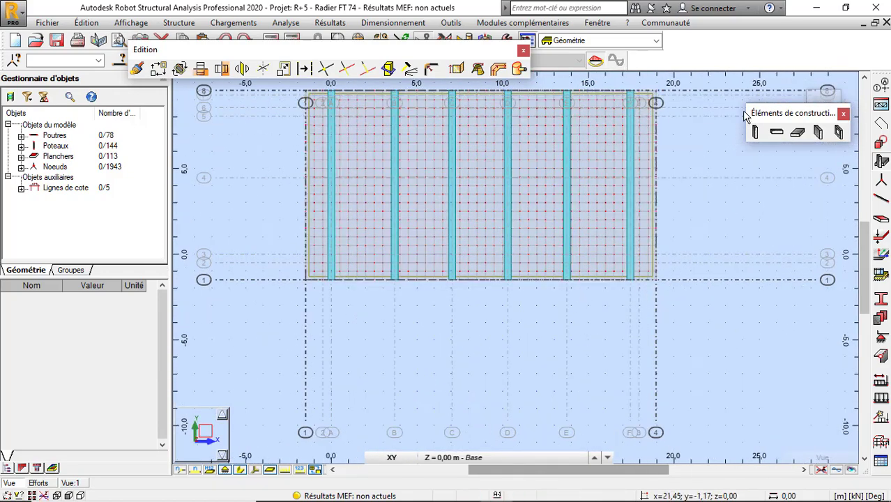
click(800, 83)
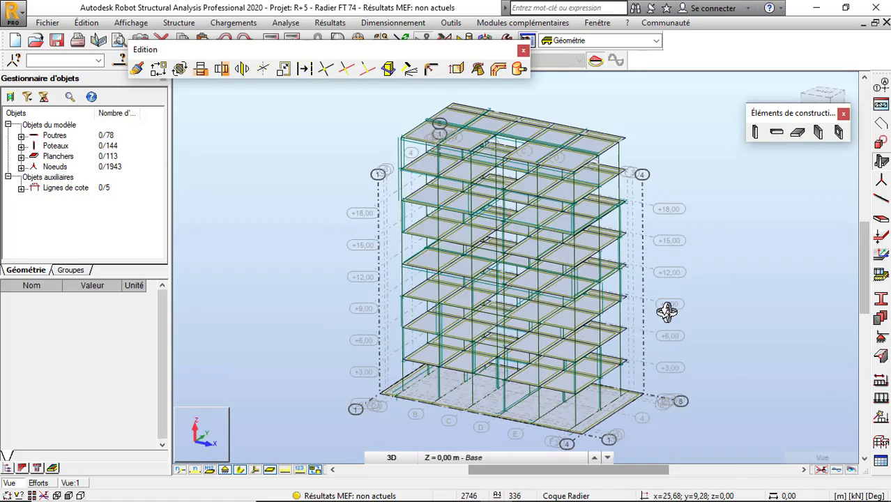
shift+middle_drag(705, 332, 578, 362)
scroll(521, 449, up, 4)
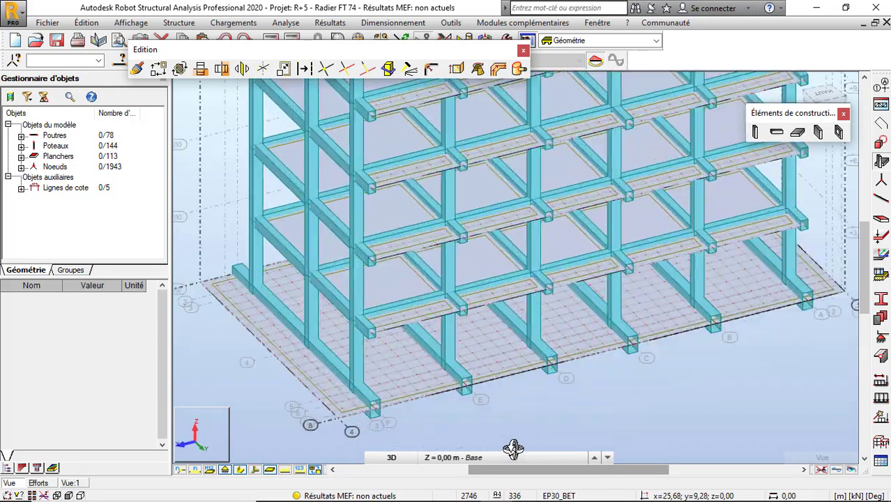
scroll(328, 284, down, 2)
scroll(511, 359, up, 2)
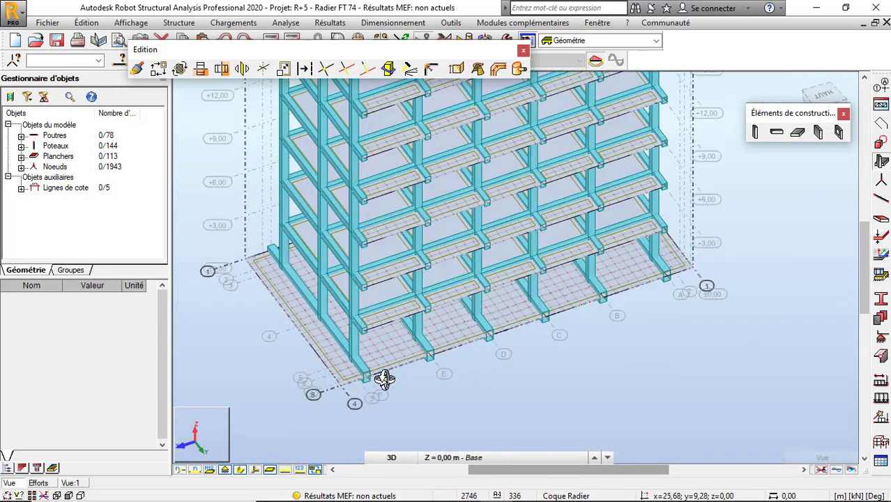
scroll(391, 376, up, 2)
scroll(533, 365, down, 3)
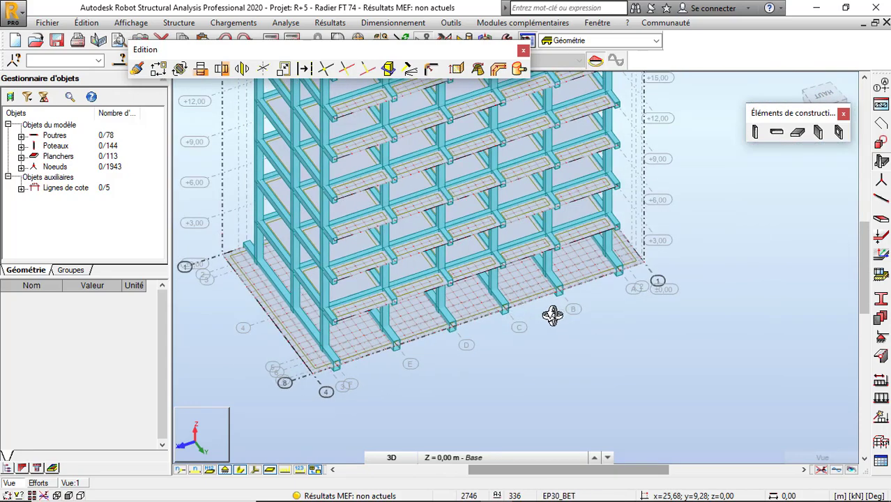
scroll(553, 317, up, 1)
scroll(552, 319, up, 1)
scroll(296, 377, up, 2)
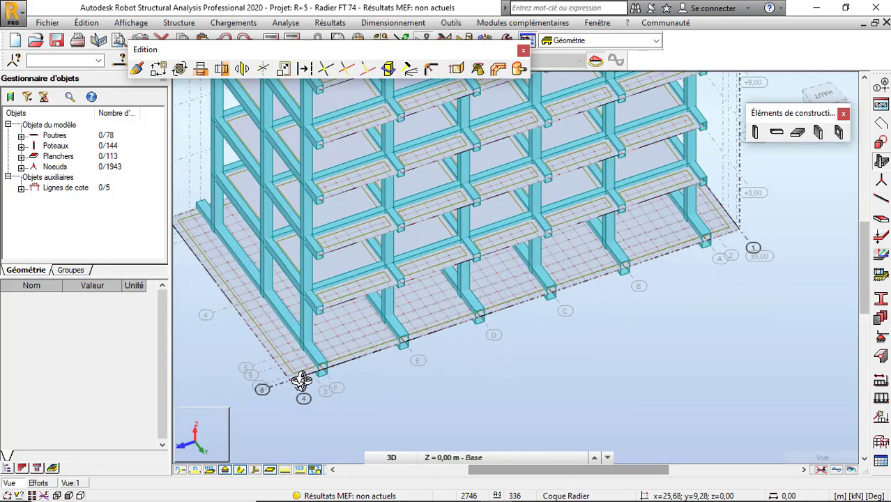
Draw a NERVURE 40x70 longitudinal rib along axis 5 of the raft, from x = 18,95 to x = -1,50 at y = 8,05.
click(774, 133)
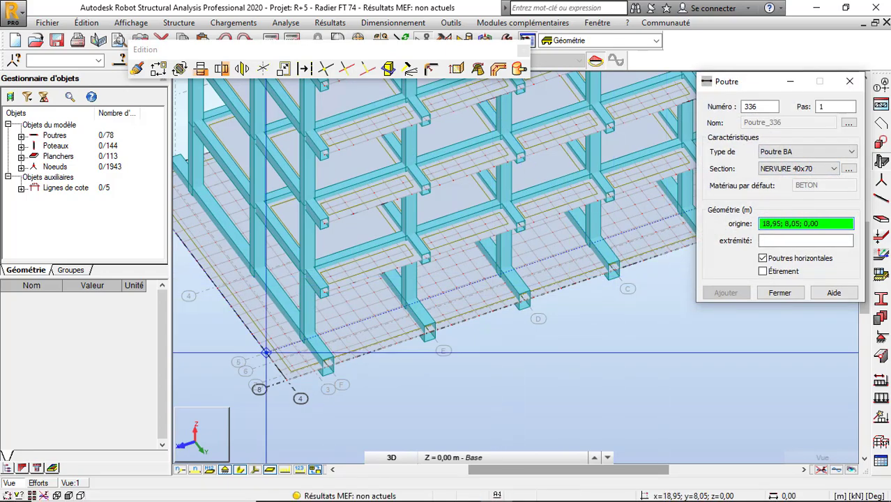
scroll(275, 369, up, 2)
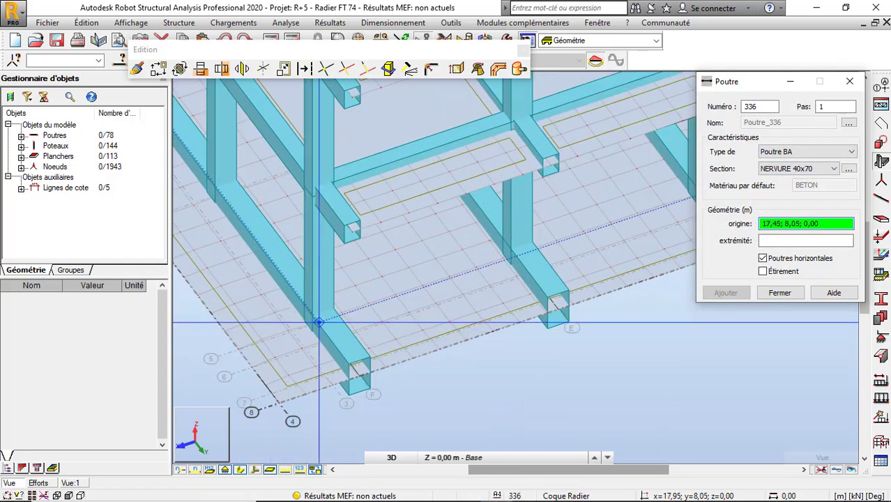
click(238, 348)
scroll(235, 348, down, 3)
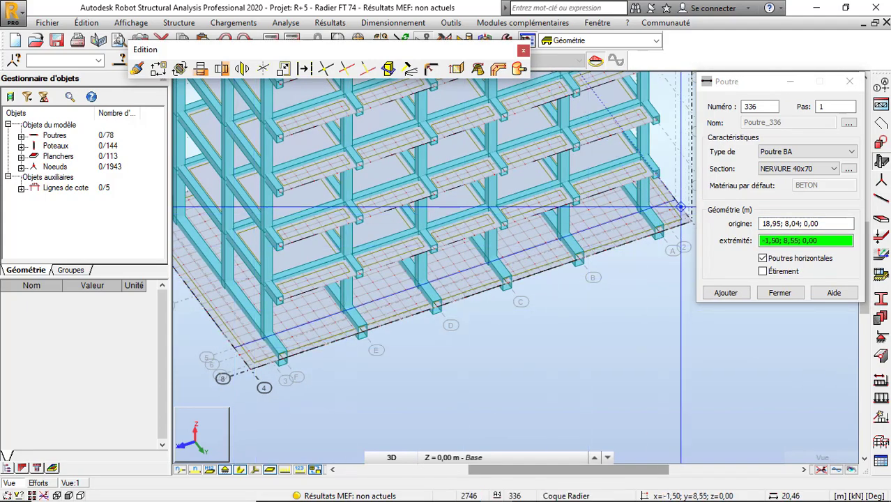
scroll(649, 203, up, 3)
click(665, 200)
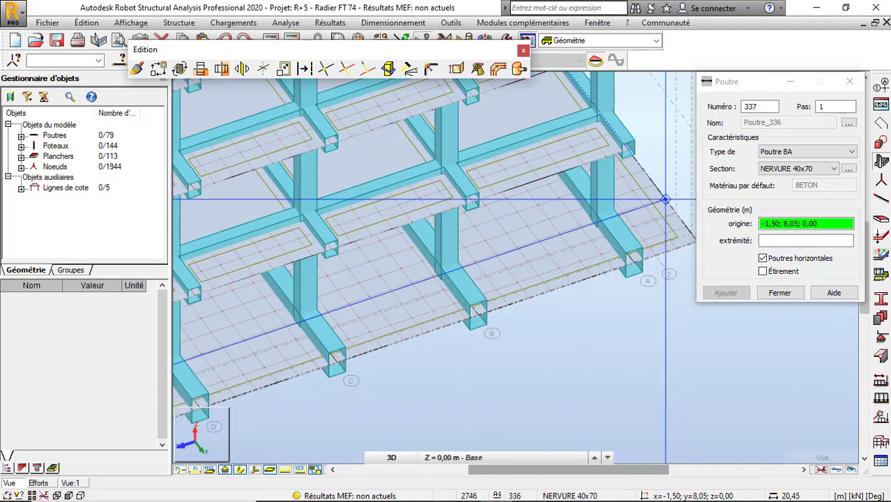
scroll(691, 237, down, 1)
click(780, 293)
scroll(784, 296, down, 5)
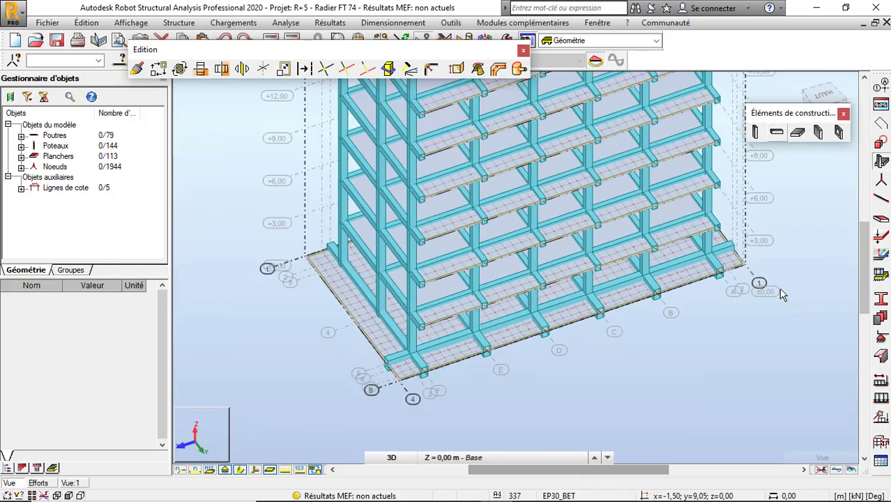
Examine the new longitudinal rib from the axis F side of the raft and return to object selection.
right_click(595, 171)
click(629, 224)
drag(606, 244, 596, 345)
right_click(594, 369)
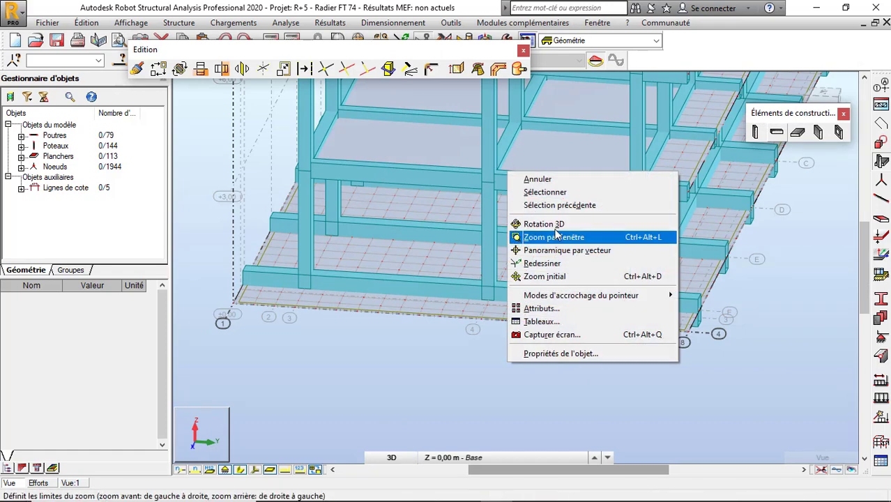
click(551, 193)
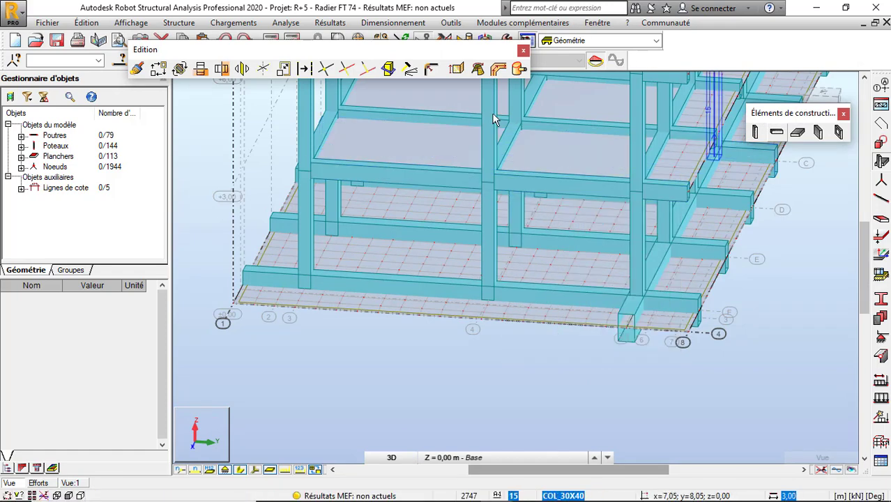
click(454, 90)
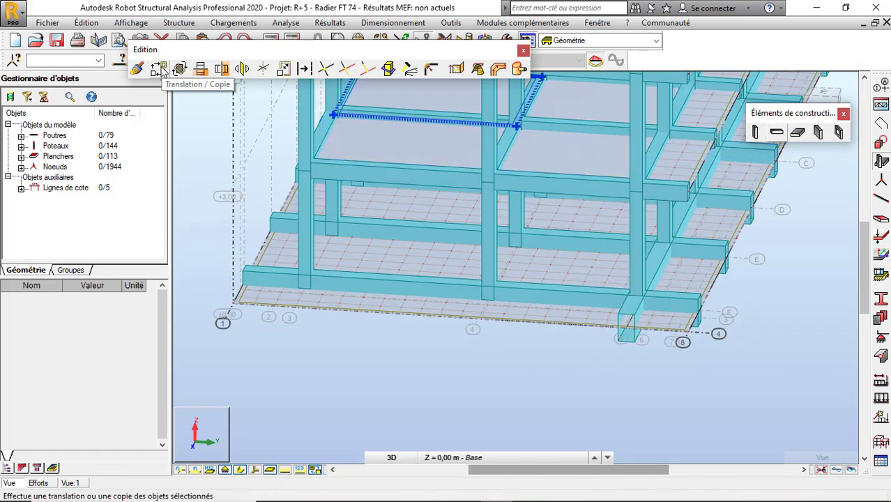
click(159, 69)
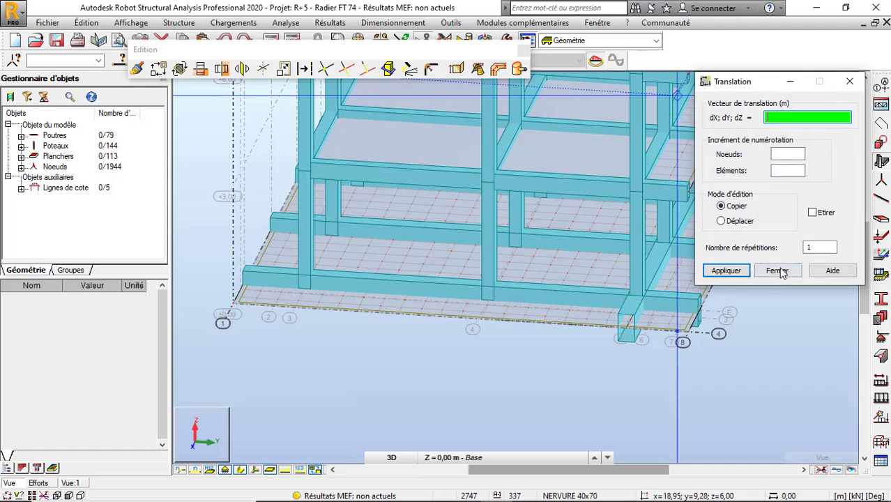
click(778, 270)
Copy the longitudinal rib by translation onto axes 4 and 3 of the raft, with dY of -3,60 and -4,44 m.
click(630, 312)
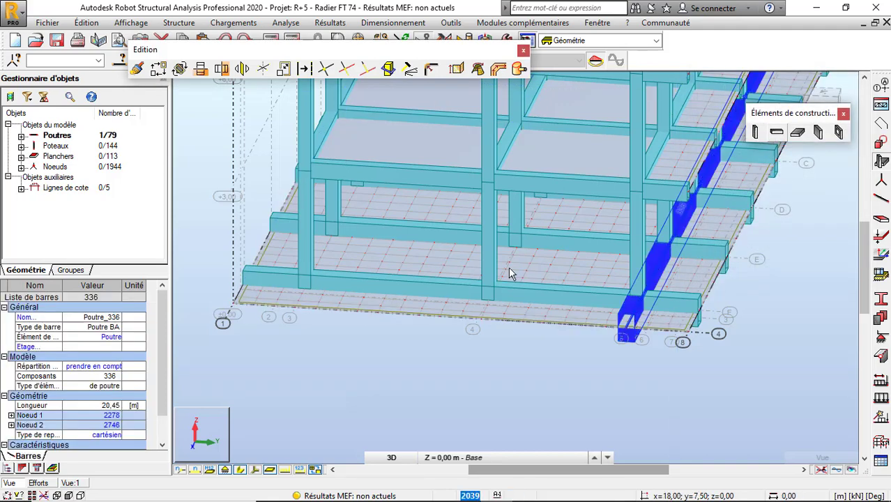
click(156, 70)
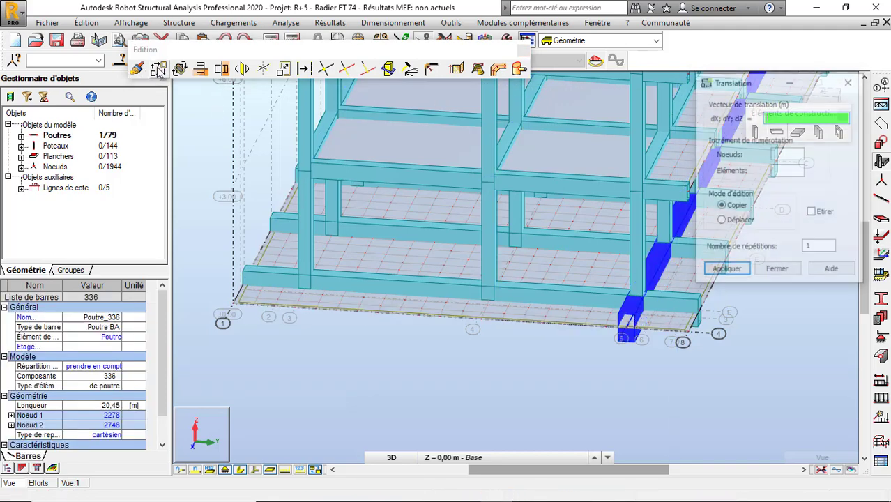
click(626, 333)
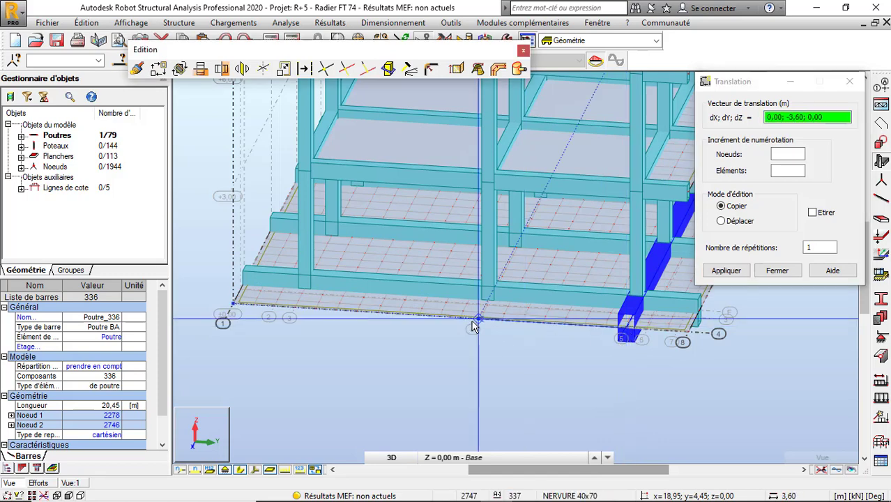
click(475, 324)
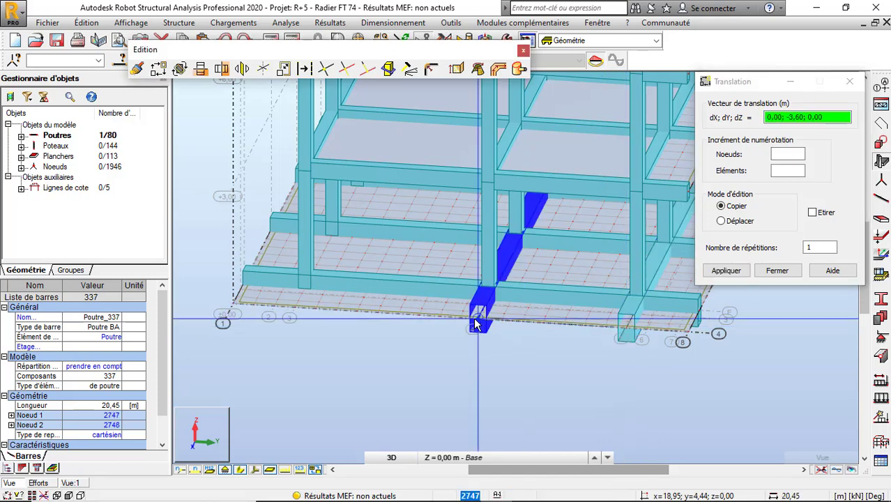
click(295, 311)
click(725, 271)
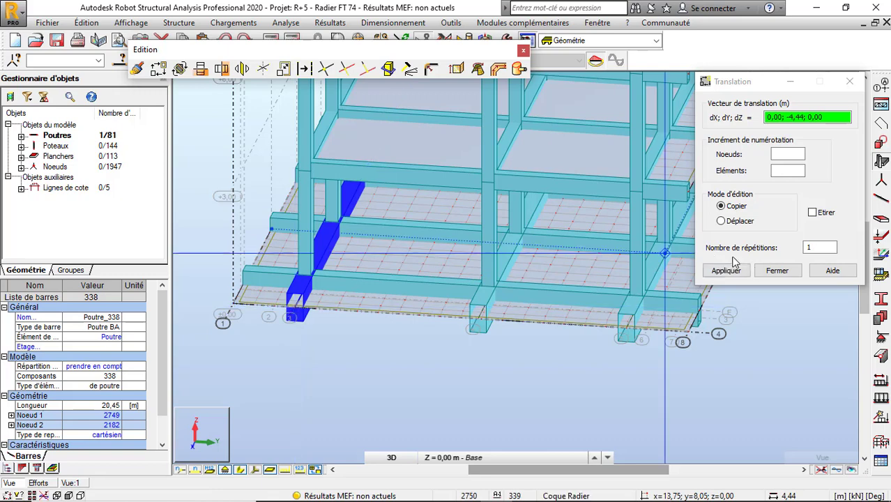
click(776, 271)
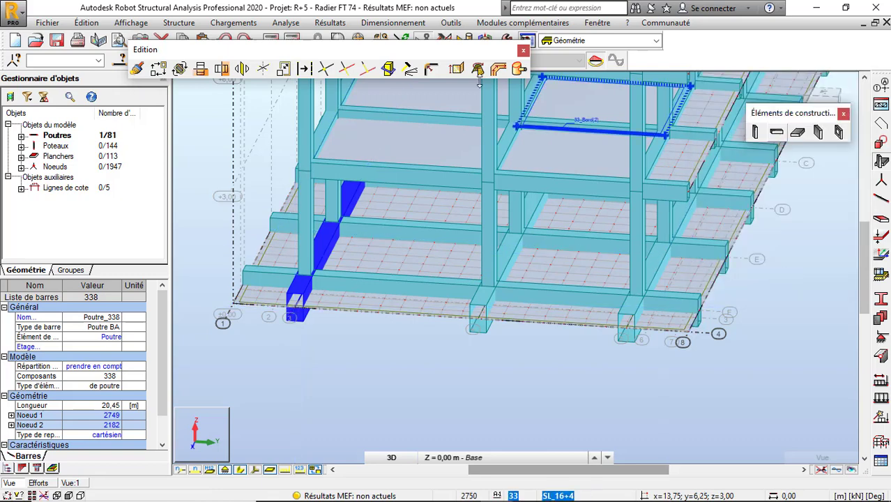
Close the floating Edition and Éléments de construction toolbars and deselect the axis 3 rib.
click(419, 36)
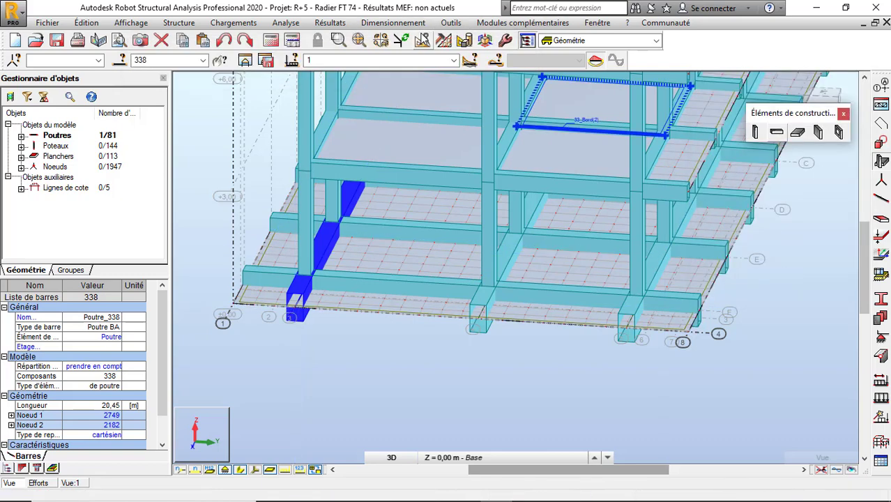
click(843, 113)
scroll(554, 291, down, 4)
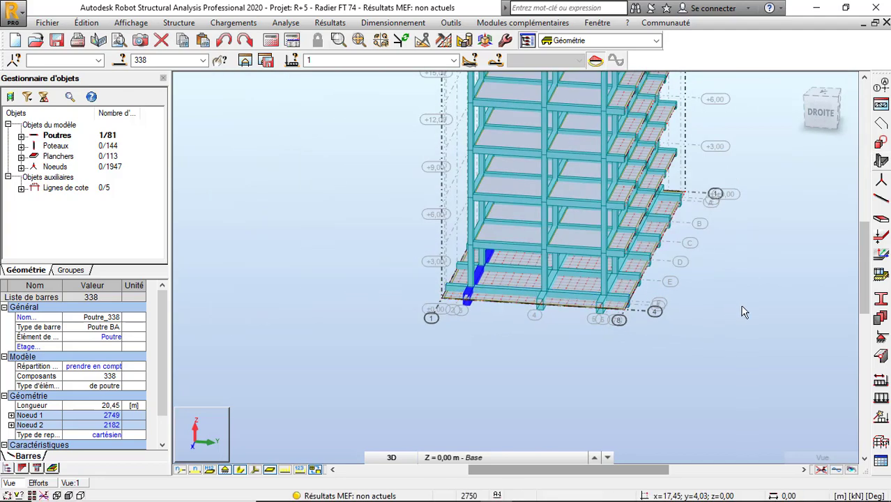
click(745, 312)
Examine the raft's complete rib grid and the whole building in 3D.
right_click(664, 300)
click(698, 354)
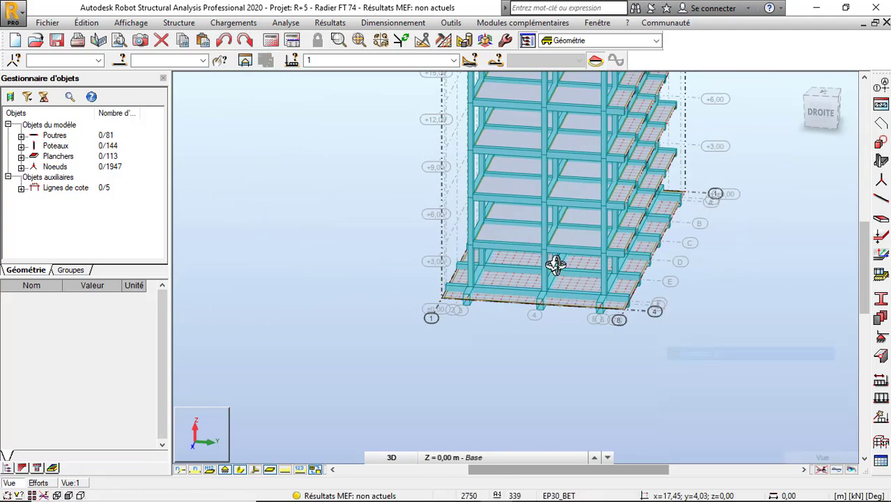
drag(555, 264, 578, 254)
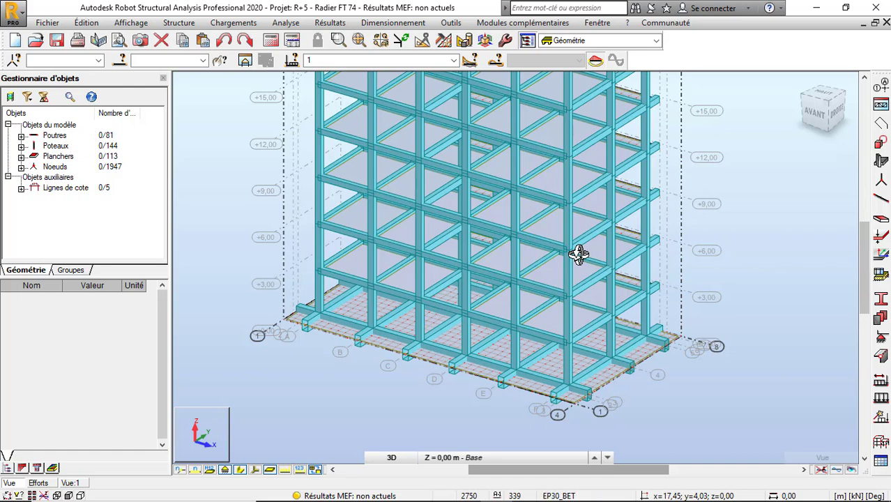
scroll(579, 254, down, 3)
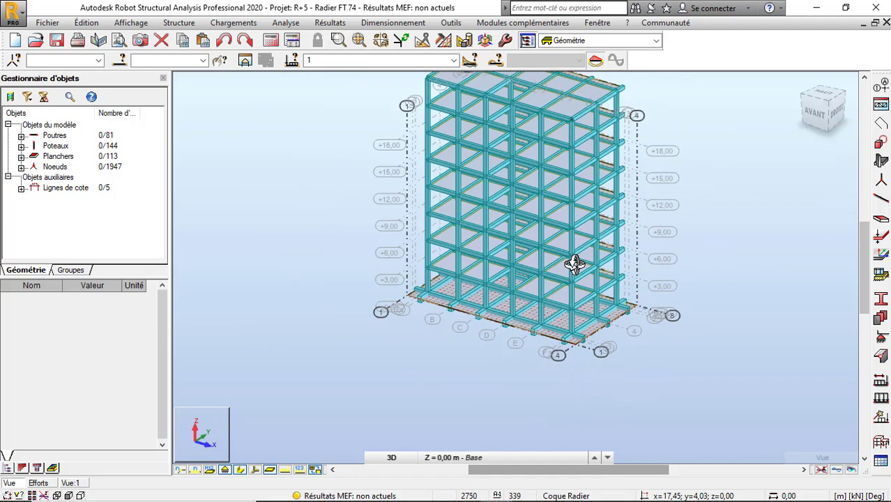
right_click(591, 121)
click(662, 141)
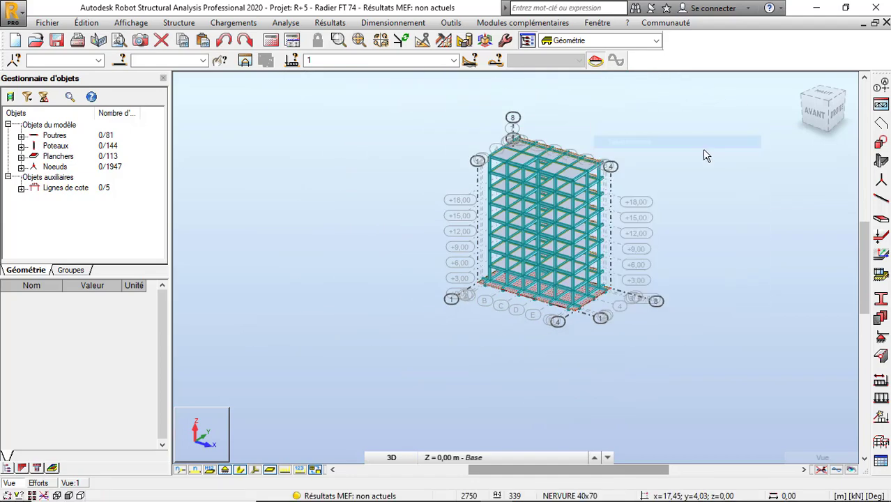
scroll(652, 185, up, 2)
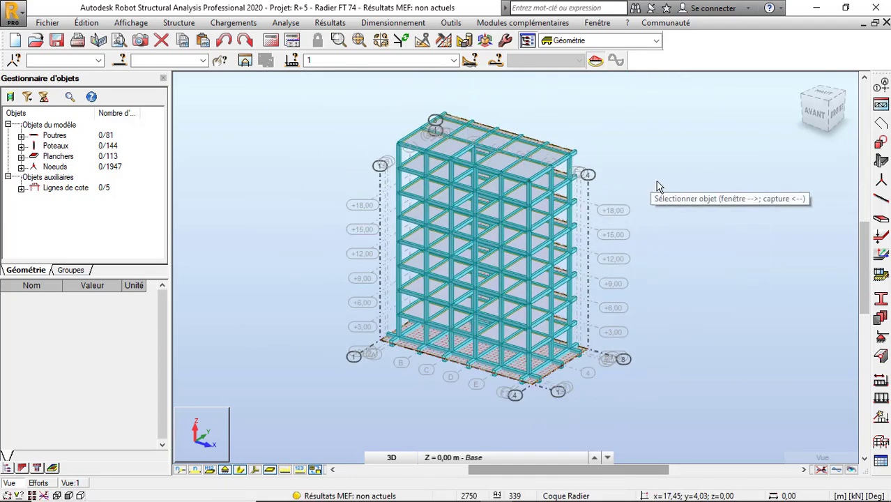
Run the structure calculation twice, choosing to continue despite the node 29 instability and closing the calculation messages each time.
click(270, 39)
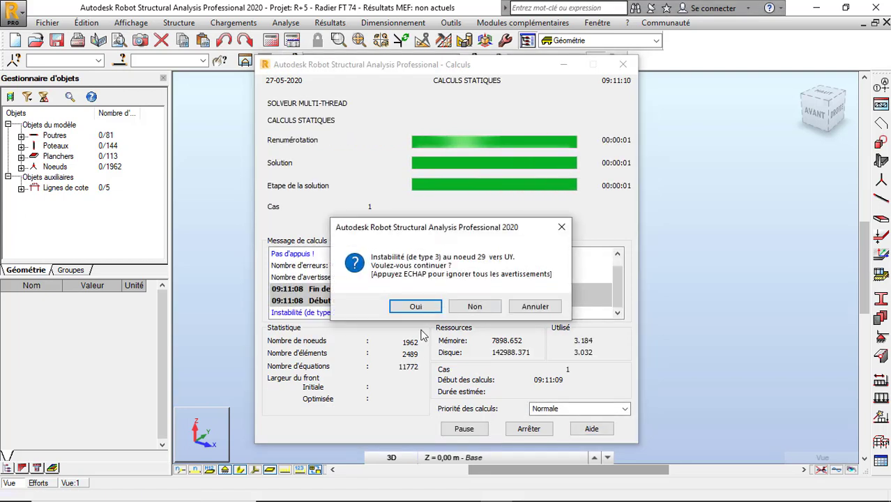
click(413, 306)
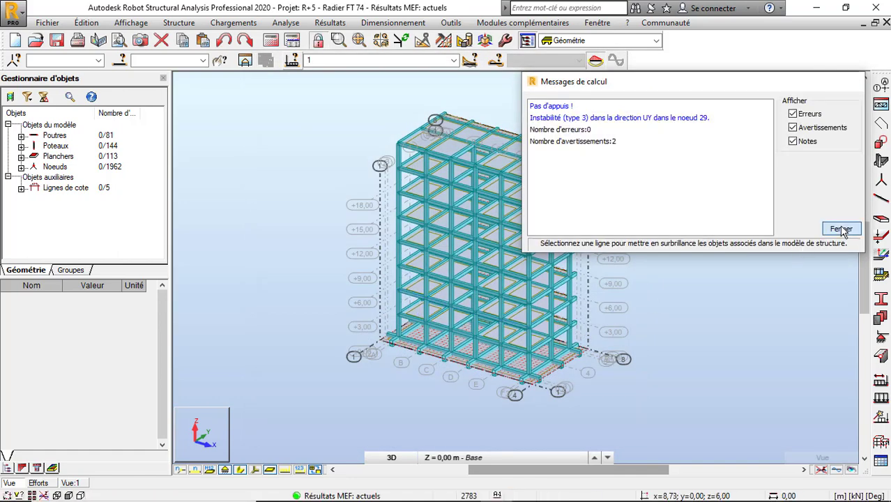
click(836, 229)
click(271, 41)
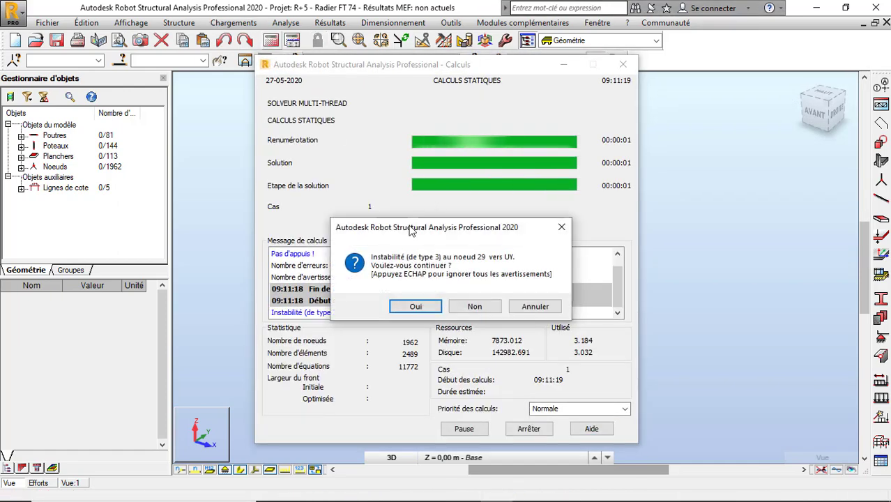
click(417, 306)
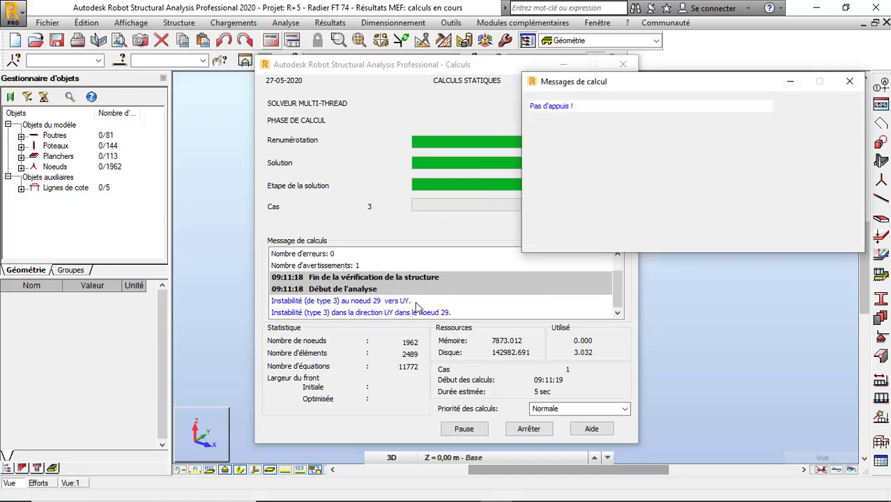
click(839, 227)
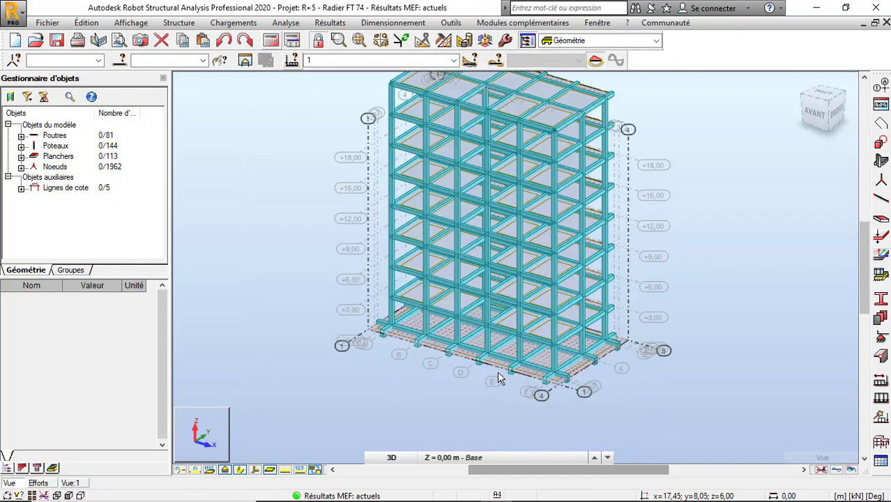
Isolate the raft slab panel at Z = 0,00 m in its own view and deselect it.
scroll(497, 375, up, 6)
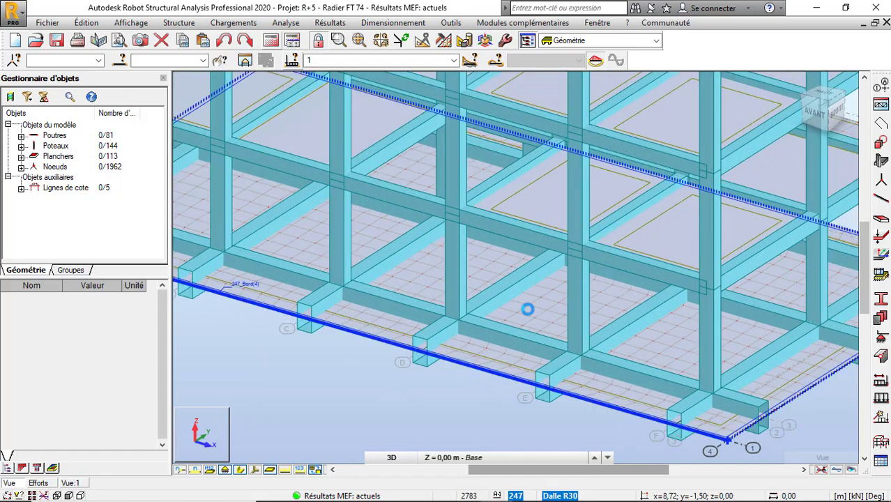
click(527, 309)
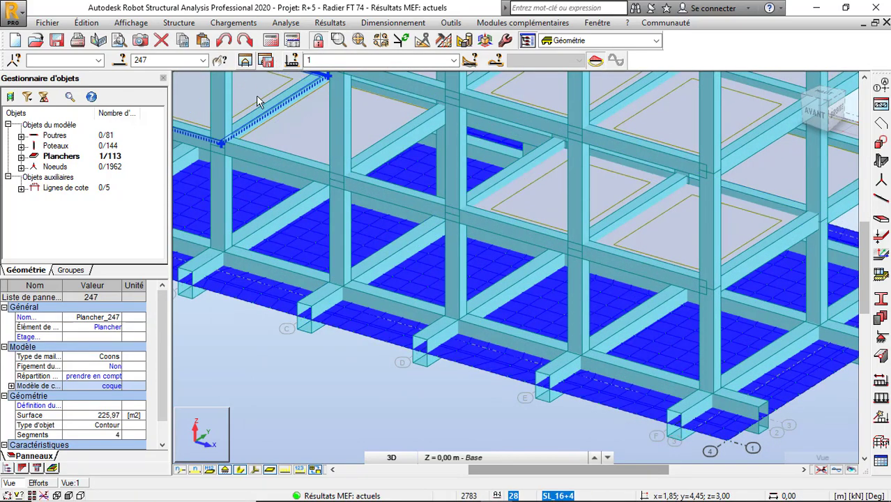
click(245, 60)
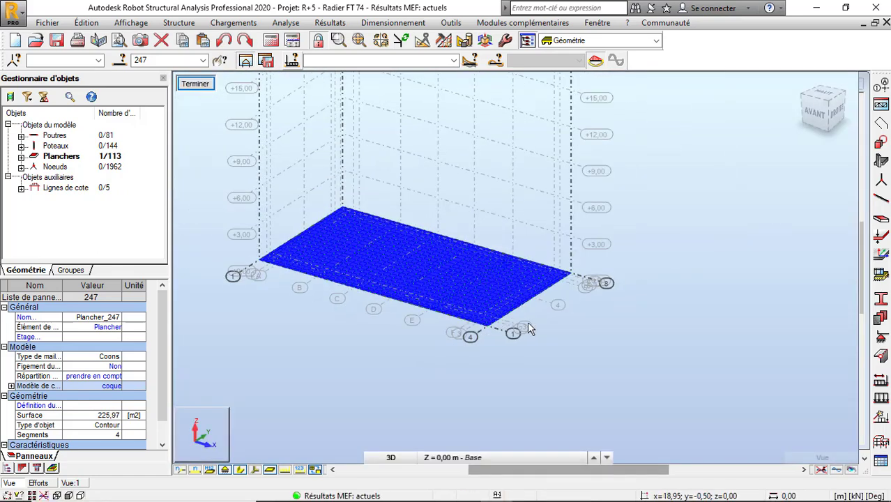
scroll(527, 323, down, 2)
click(656, 277)
scroll(419, 287, up, 1)
scroll(425, 286, up, 2)
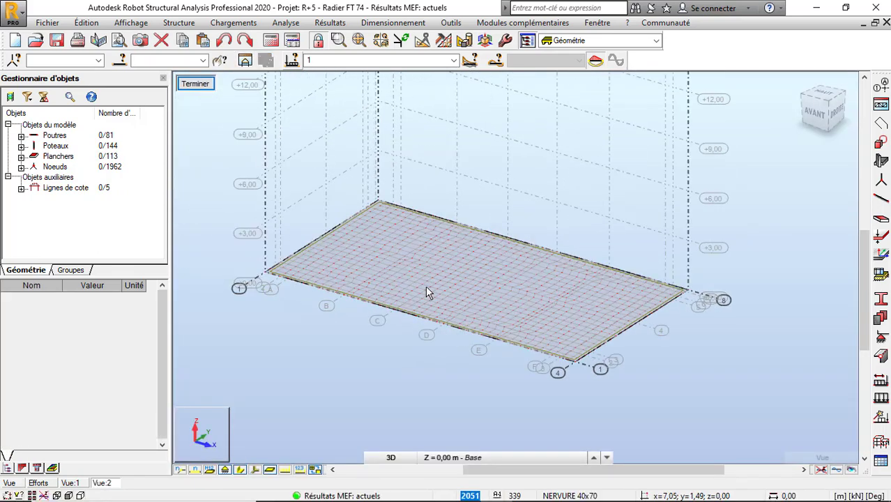
scroll(425, 293, up, 1)
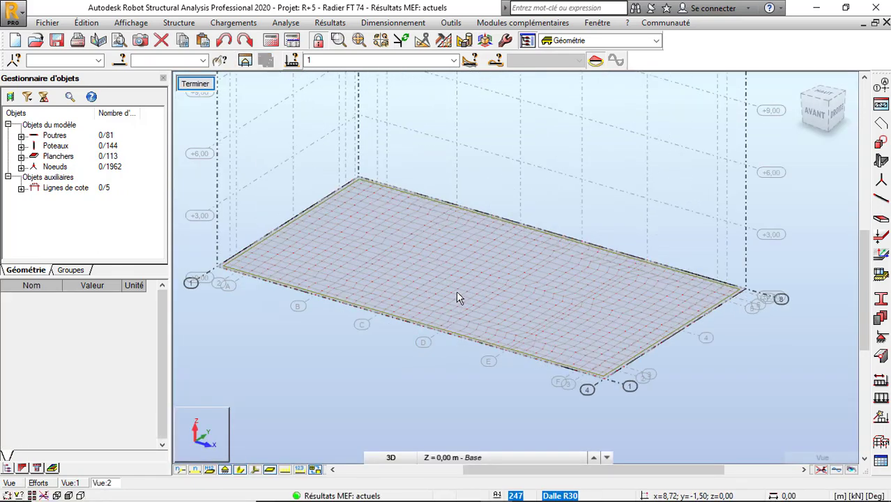
Open the panel result maps and display the Mxx moment map on the isolated raft.
click(326, 23)
click(382, 99)
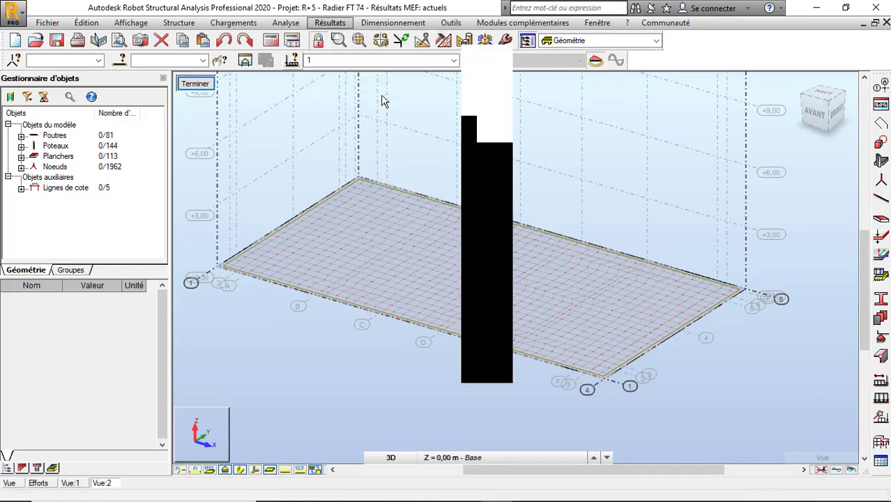
mouse_move(704, 57)
mouse_down()
mouse_move(784, 77)
mouse_move(734, 70)
mouse_up()
click(782, 199)
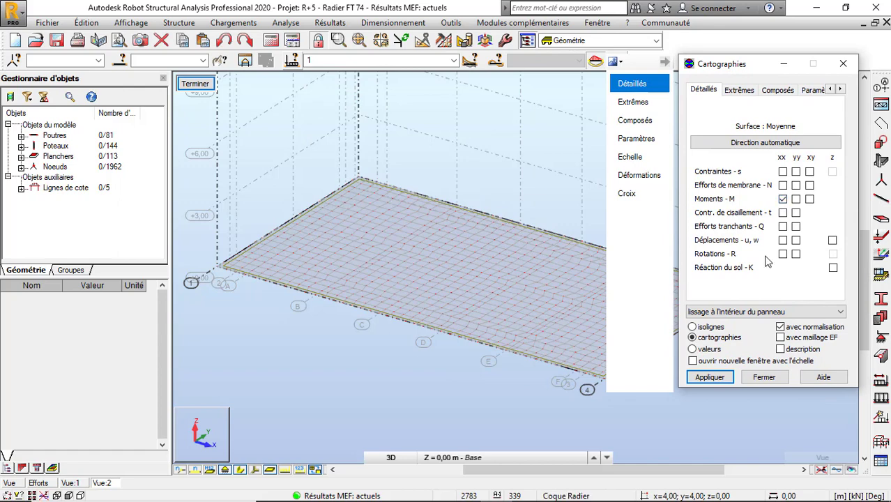
click(709, 377)
Label the raft's Mxx moment map with values at the extreme points on panels, keeping the cartography display.
click(706, 350)
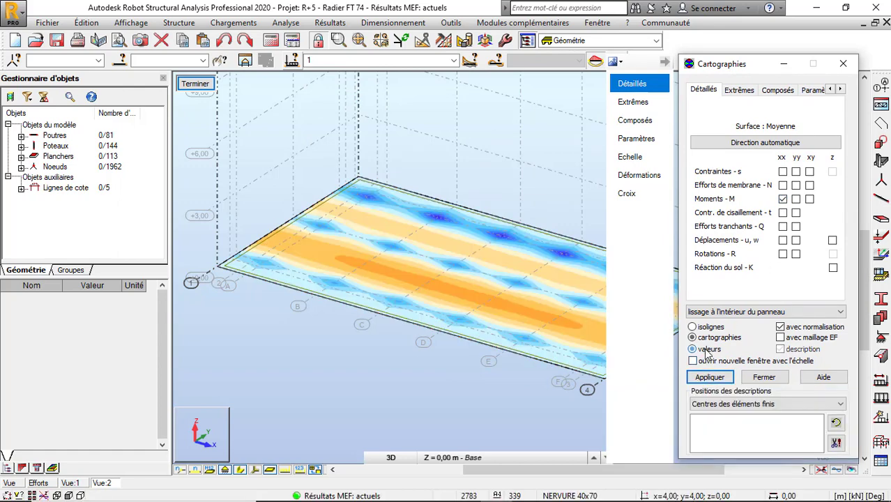
click(732, 403)
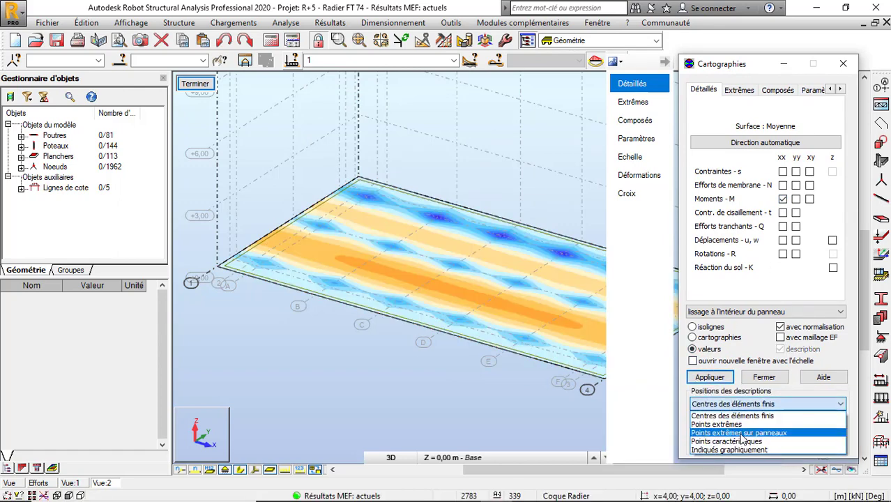
click(742, 432)
click(708, 377)
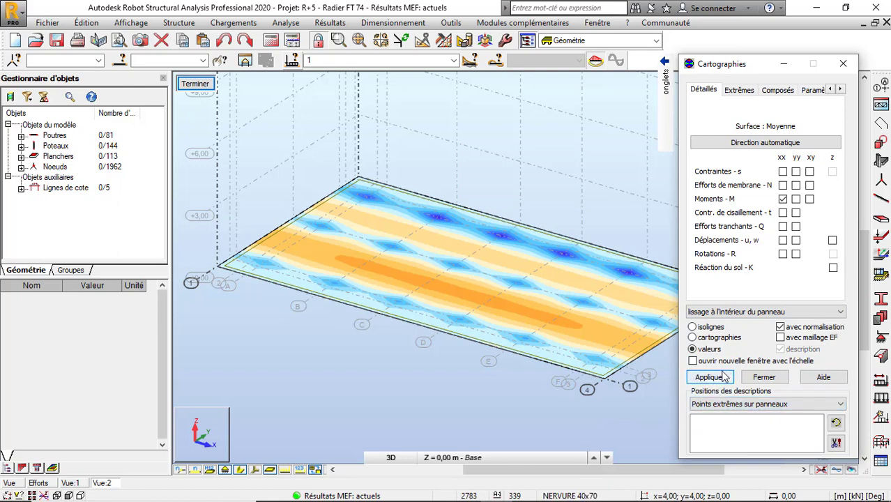
click(746, 404)
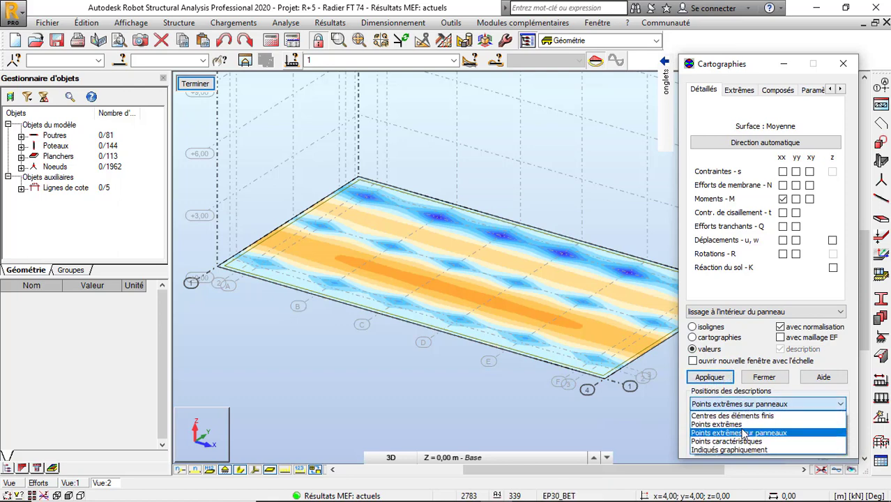
click(743, 432)
click(709, 377)
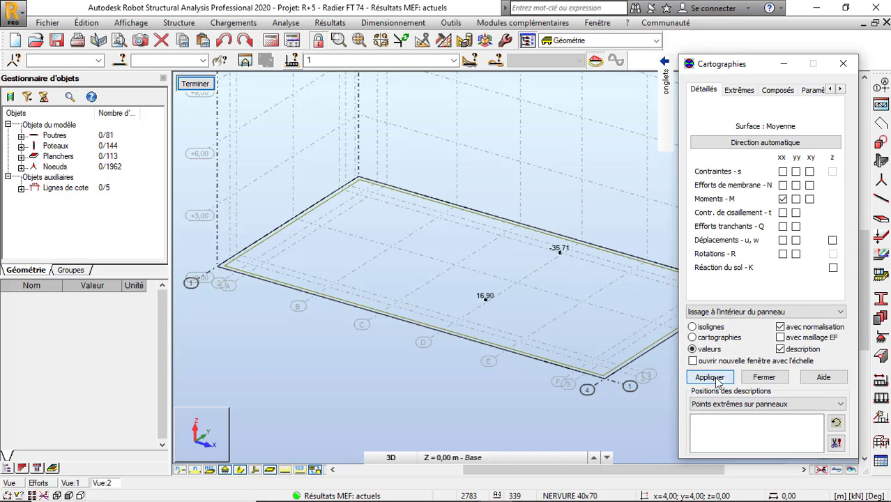
click(705, 338)
click(709, 377)
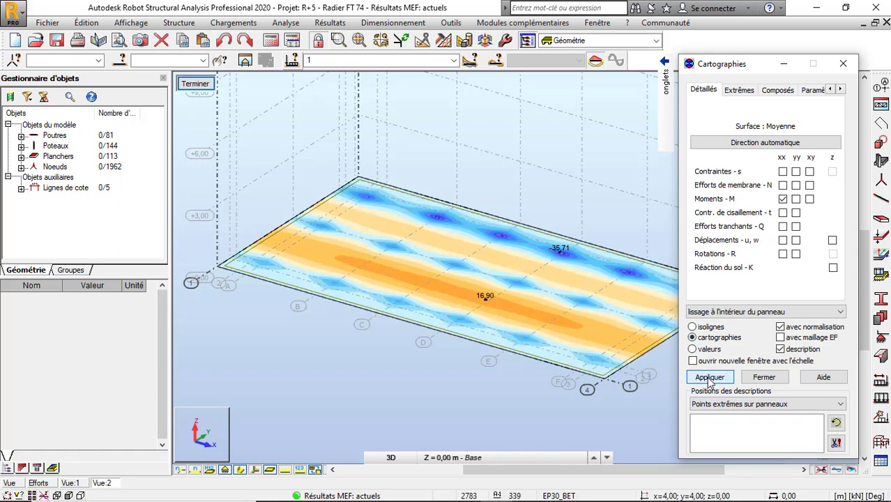
Display the raft's Mxx map for load combination 8: ELU:STD/5=1*1.35 + 2*1.35 + 3*1.50 and examine its extreme values.
click(388, 59)
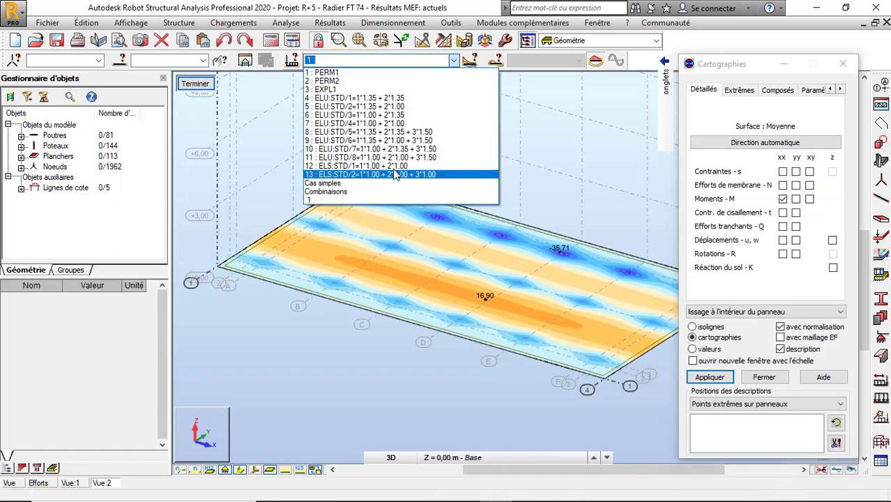
click(375, 132)
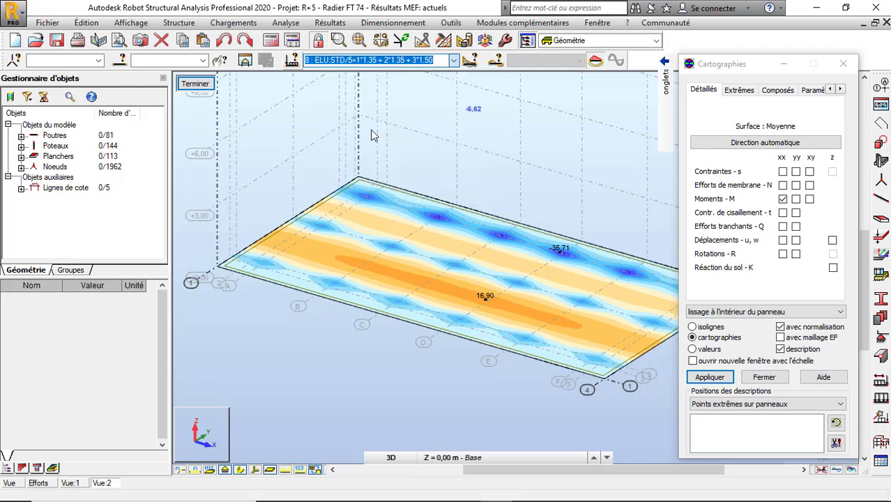
click(708, 378)
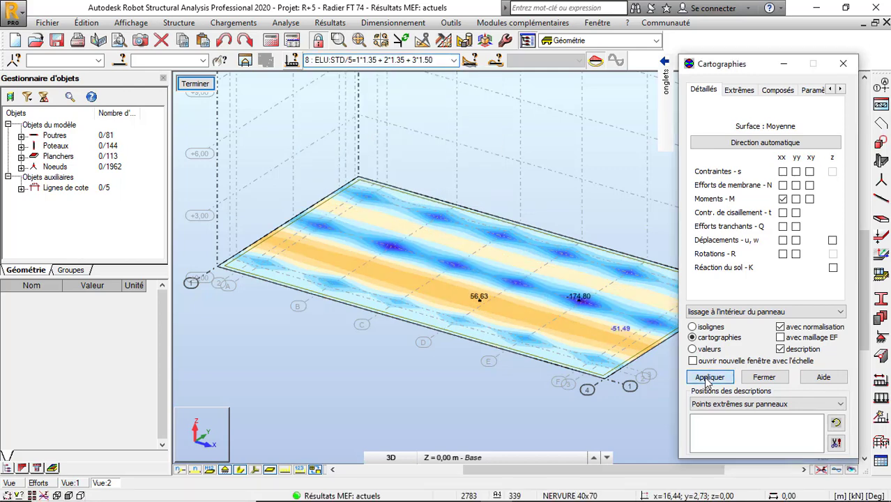
scroll(419, 299, down, 5)
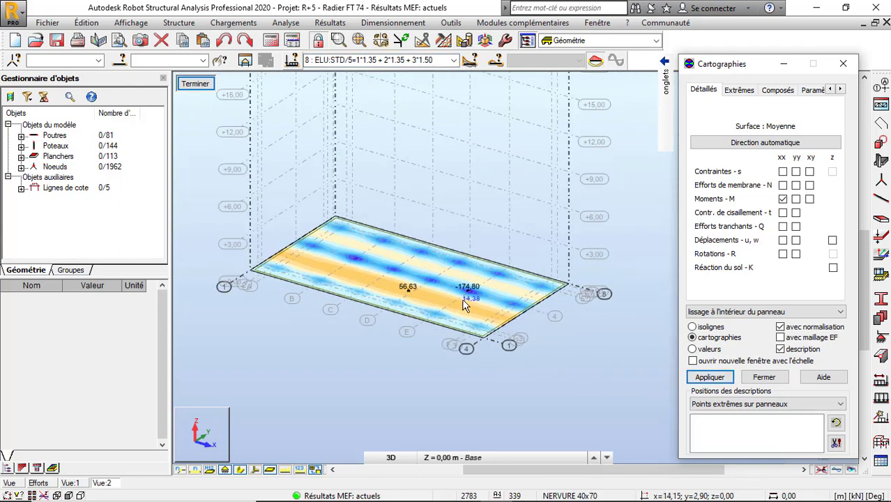
scroll(398, 291, up, 1)
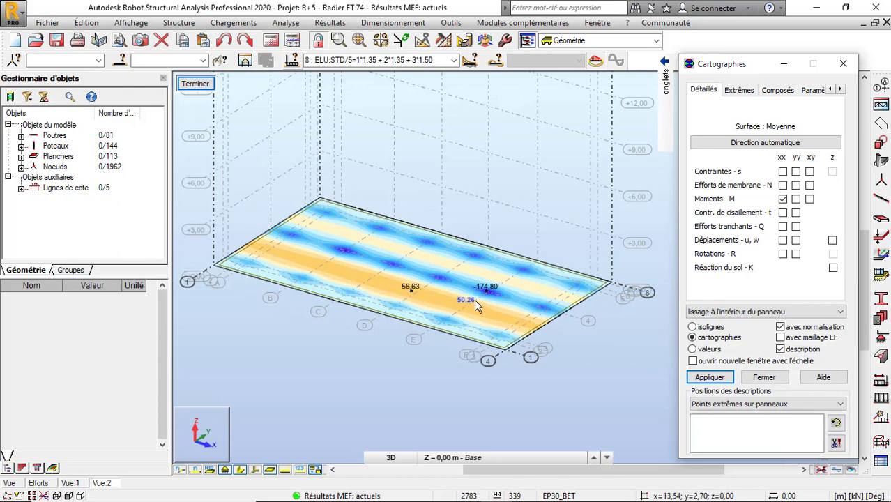
scroll(474, 300, up, 1)
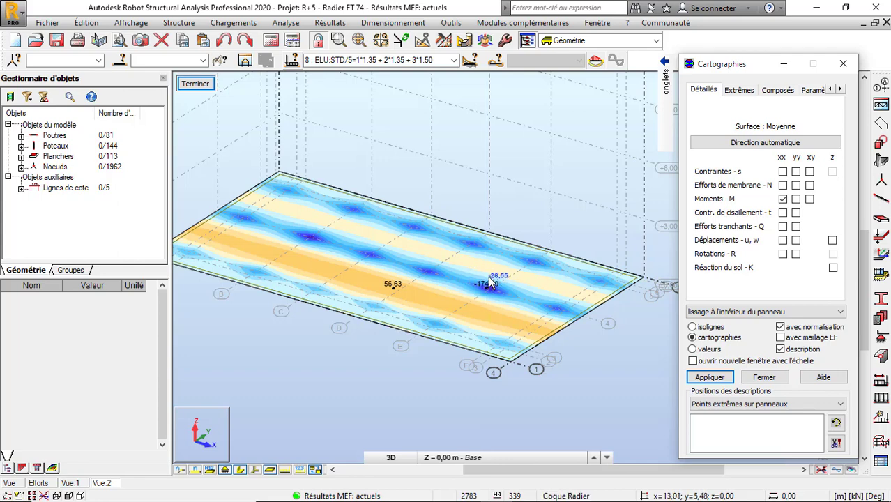
Compare the raft's Myy and Mxx moment maps under the ELU combination, finishing on Myy.
click(795, 198)
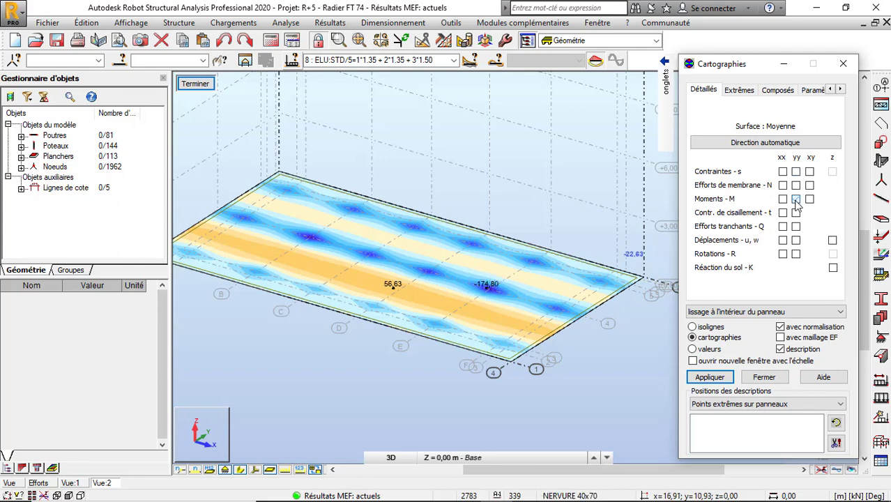
click(711, 377)
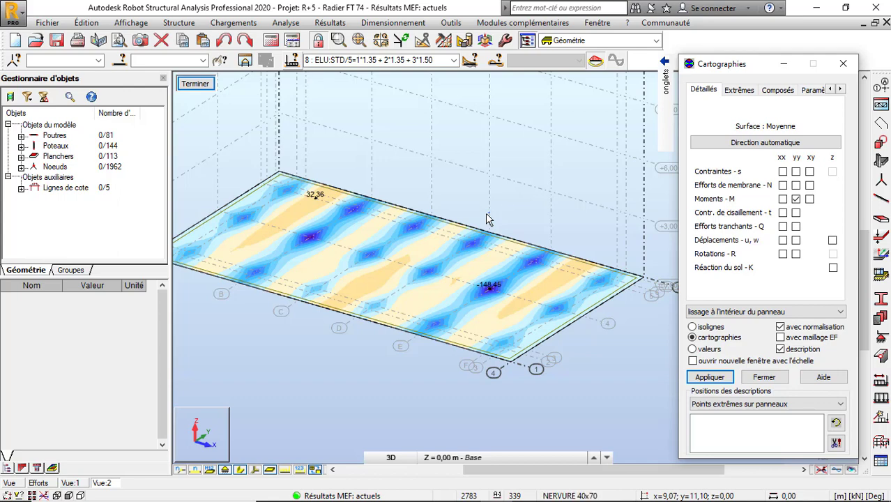
click(782, 200)
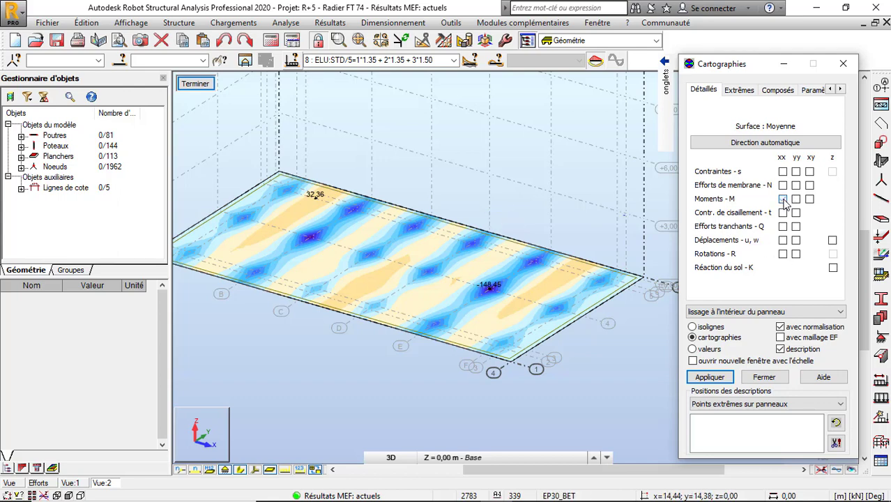
click(704, 377)
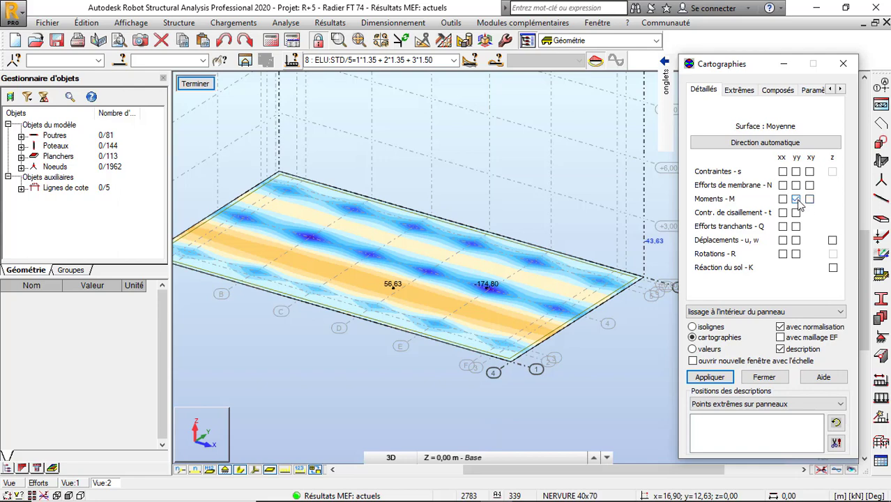
click(715, 380)
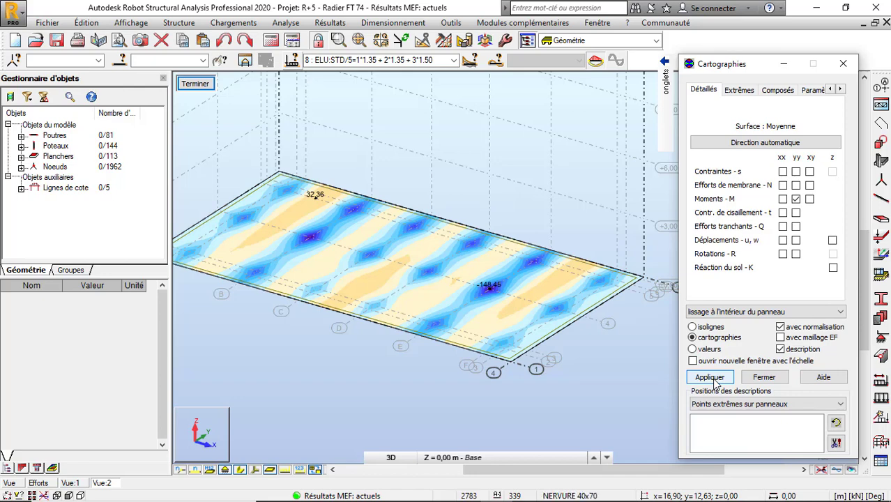
Display the soil reaction K map on the raft and examine its maximum value.
click(833, 268)
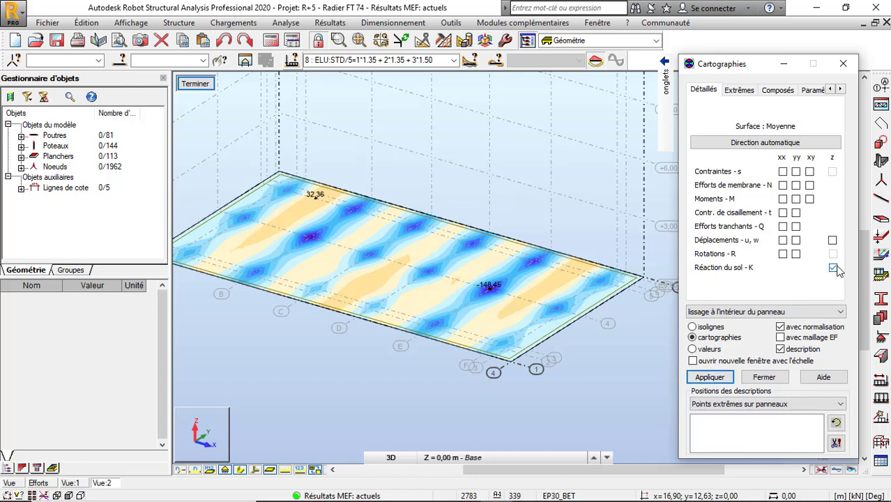
click(722, 377)
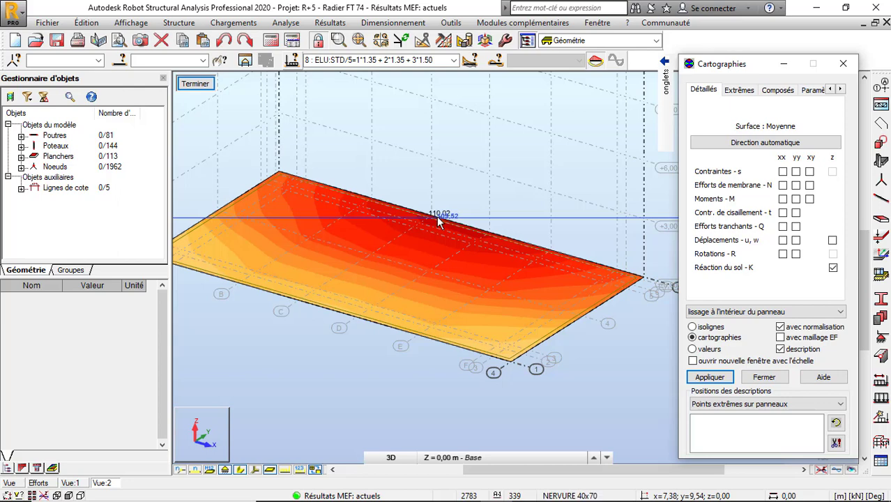
scroll(439, 219, up, 1)
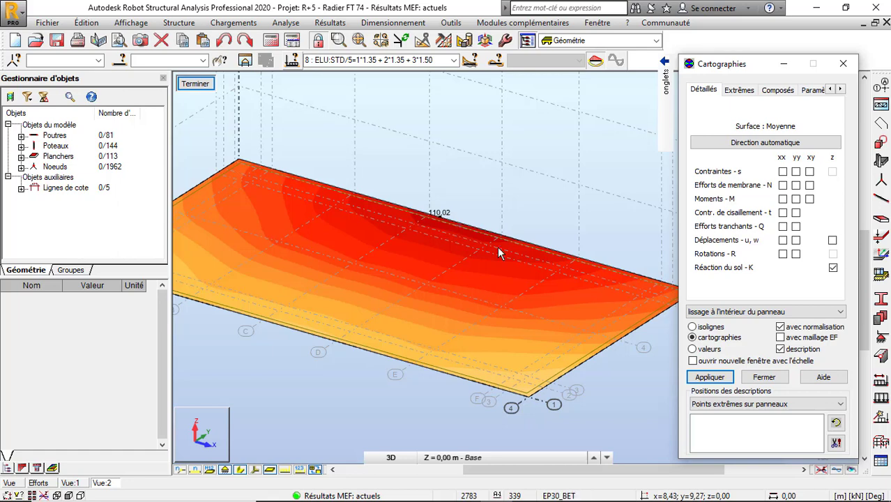
Switch to the Word document "Note de Calcul Radier Plan" to consult it, and return to Robot's soil reaction map of the raft.
click(432, 489)
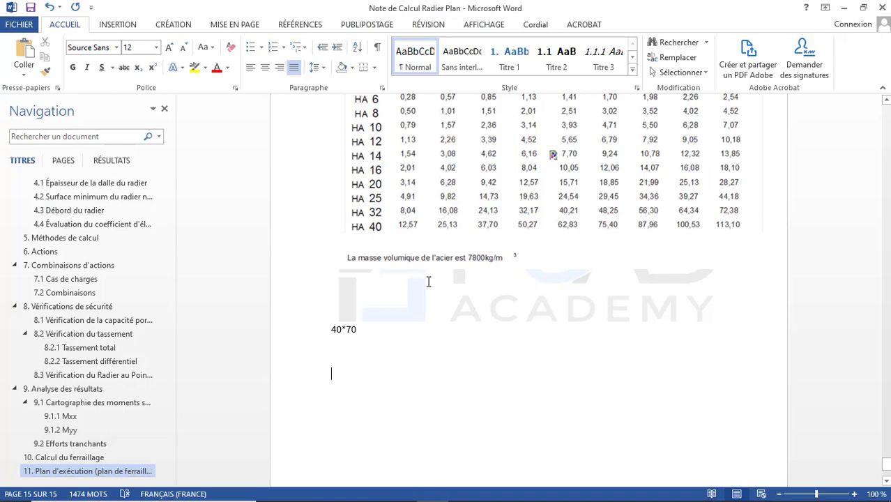
click(843, 8)
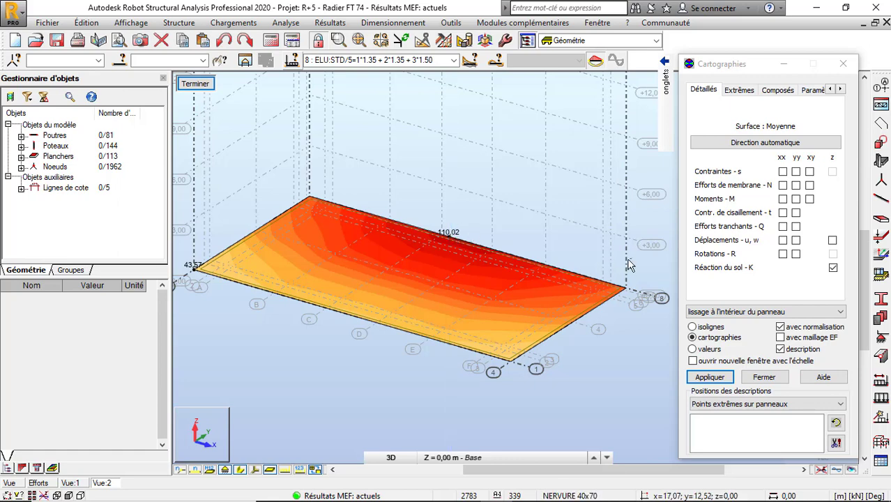
mouse_move(519, 315)
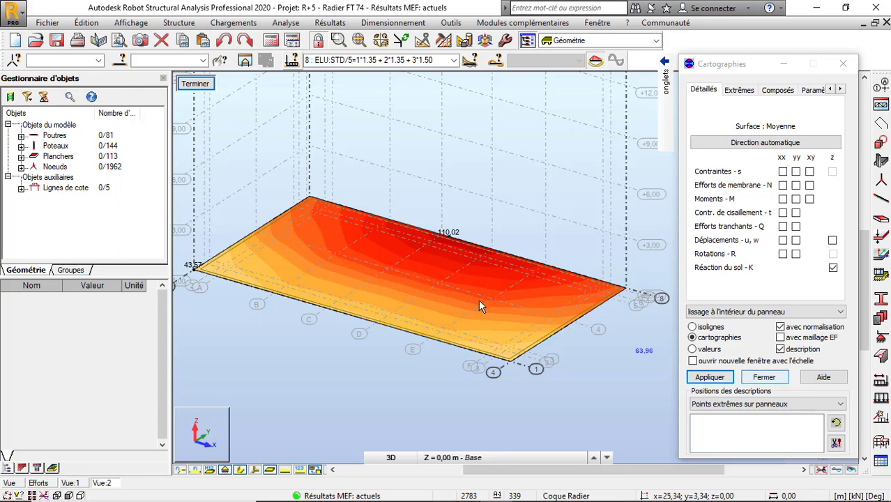
Leave the isolated raft view to restore the full structure, and close the map display settings.
click(195, 85)
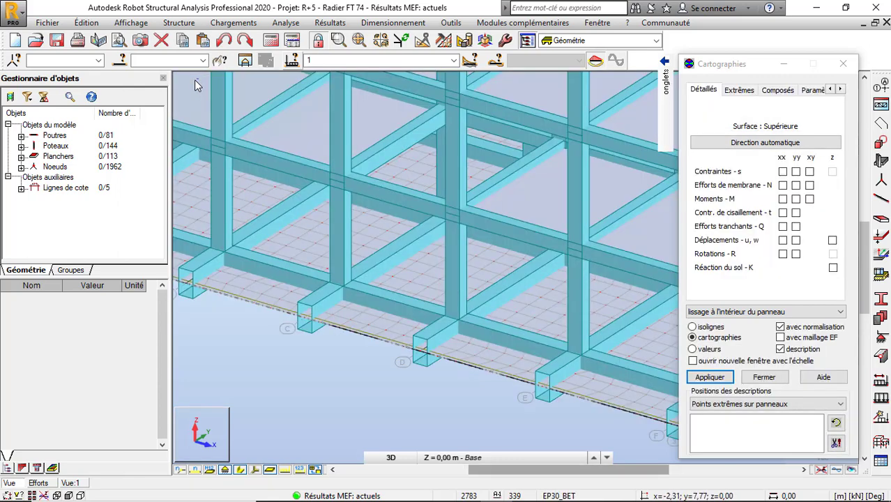
scroll(476, 312, down, 4)
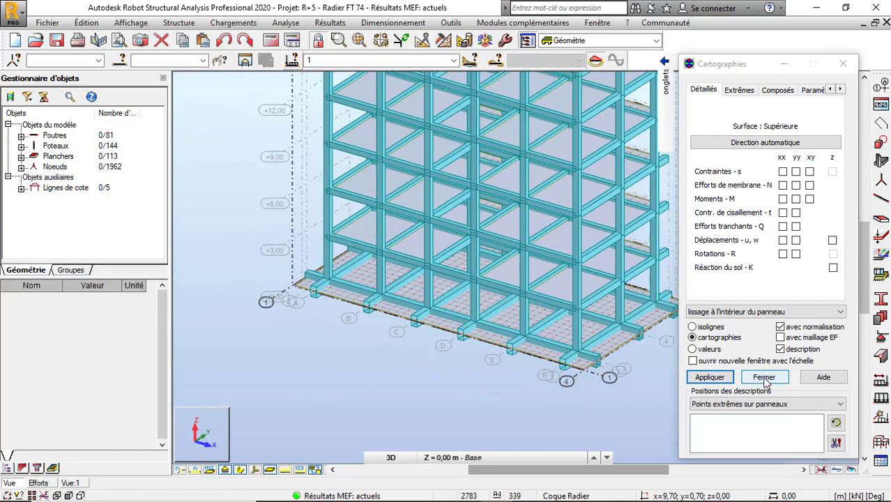
click(766, 381)
Select the raft slab and examine its thickness and soil elasticity properties, then clear the selection and inspect the ribbed base.
scroll(513, 359, up, 5)
click(511, 281)
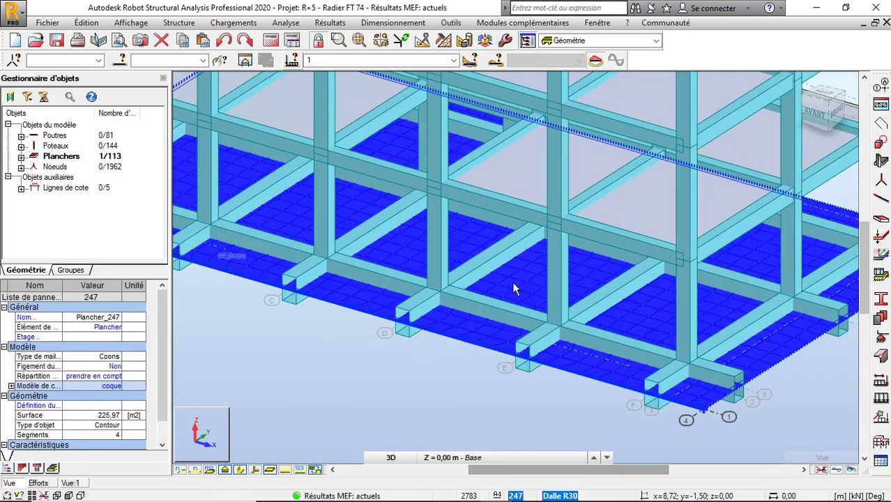
scroll(157, 369, down, 2)
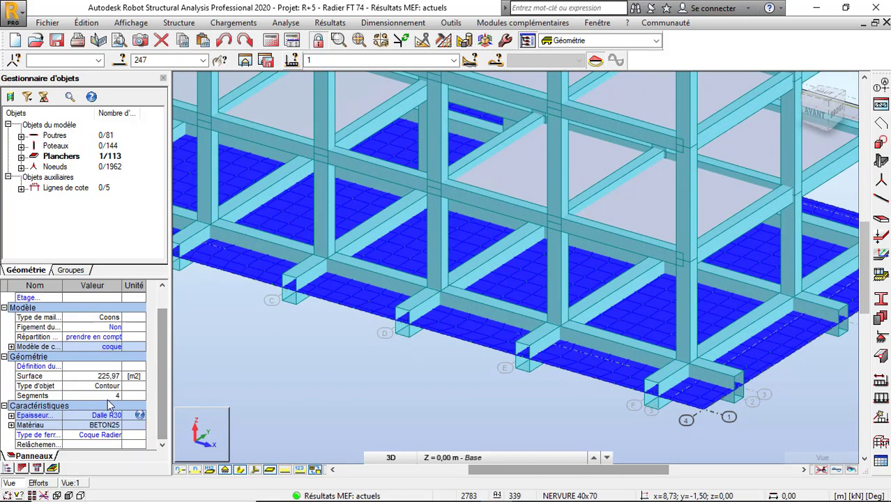
click(11, 415)
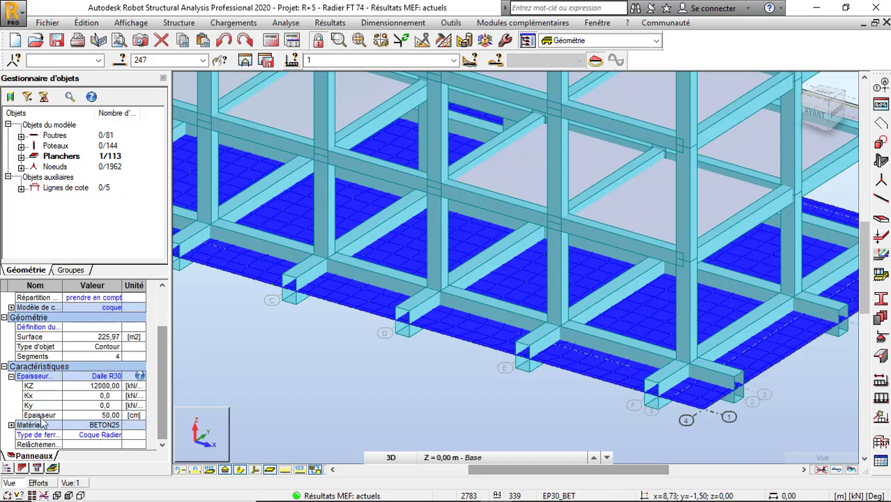
click(420, 372)
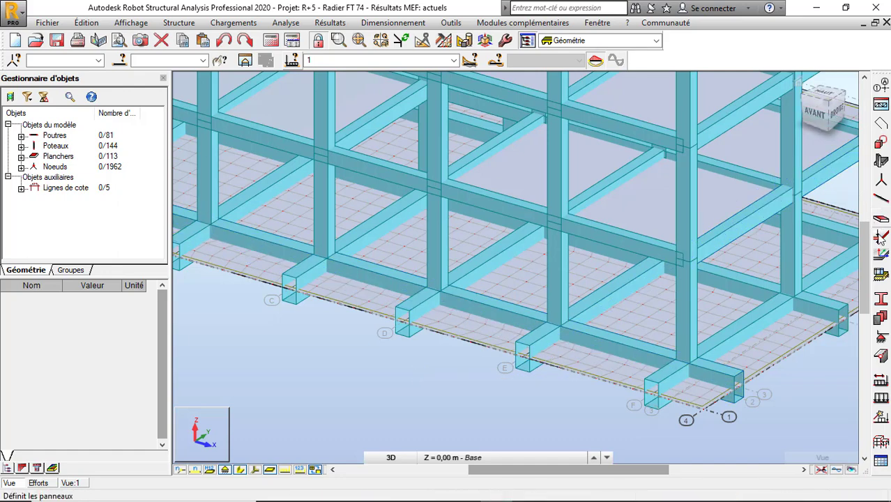
scroll(424, 362, down, 5)
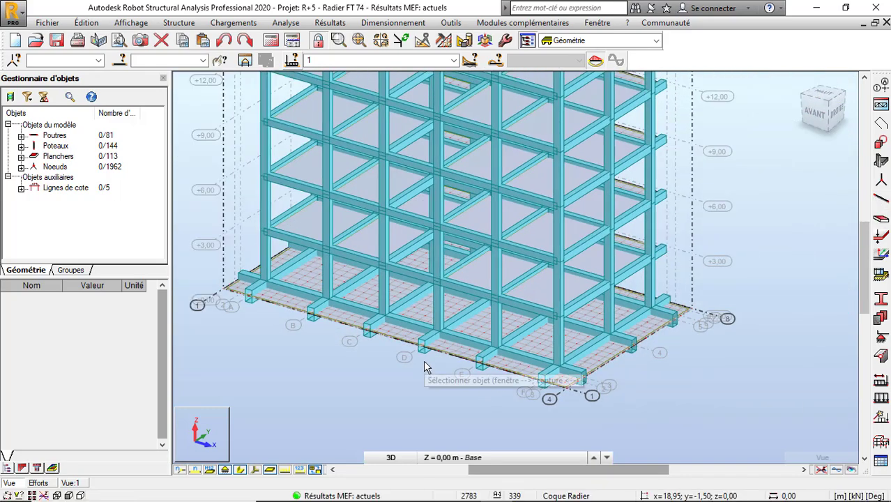
scroll(506, 382, up, 2)
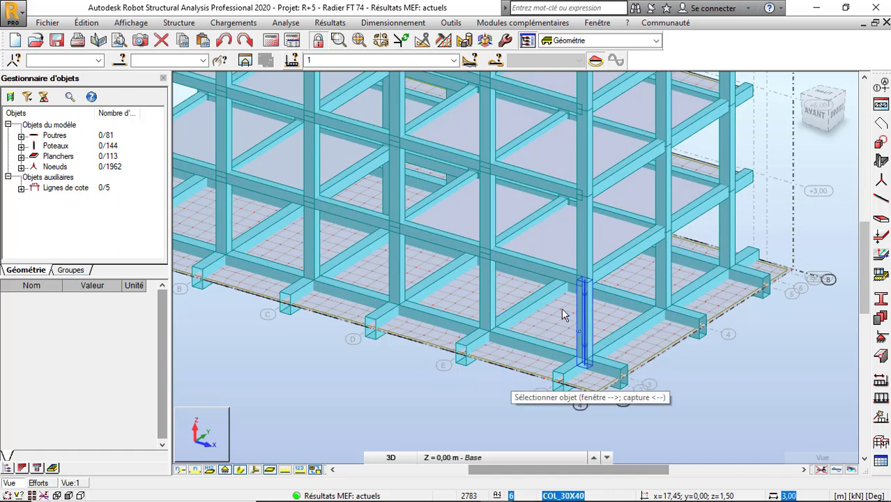
click(574, 336)
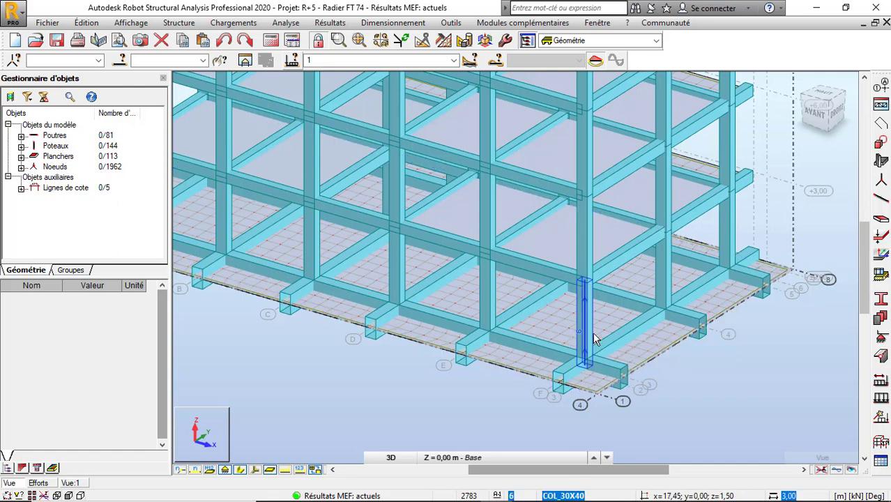
Set the uniform thickness of the raft's Dalle R30 definition to 40 cm, and recalculate the structure.
click(881, 237)
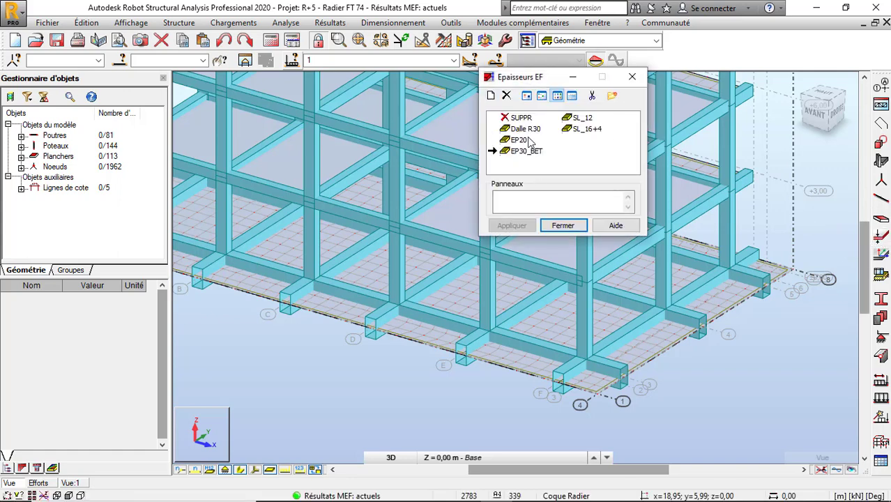
double_click(507, 131)
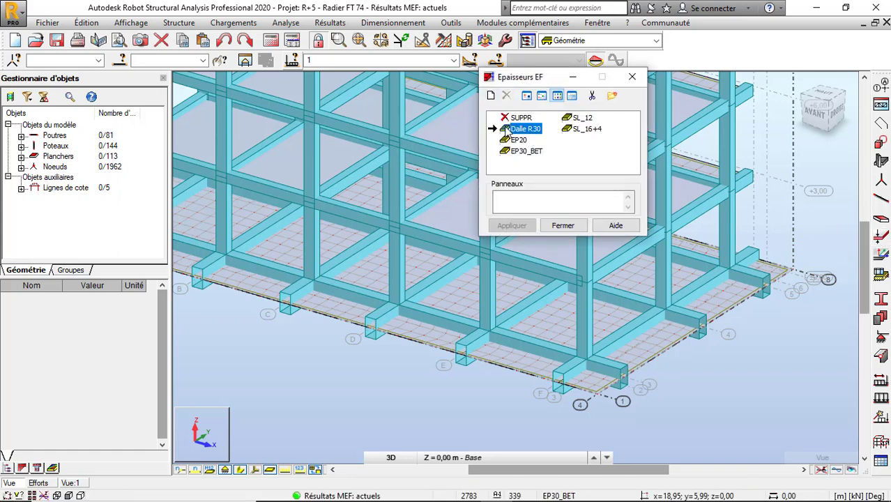
double_click(784, 293)
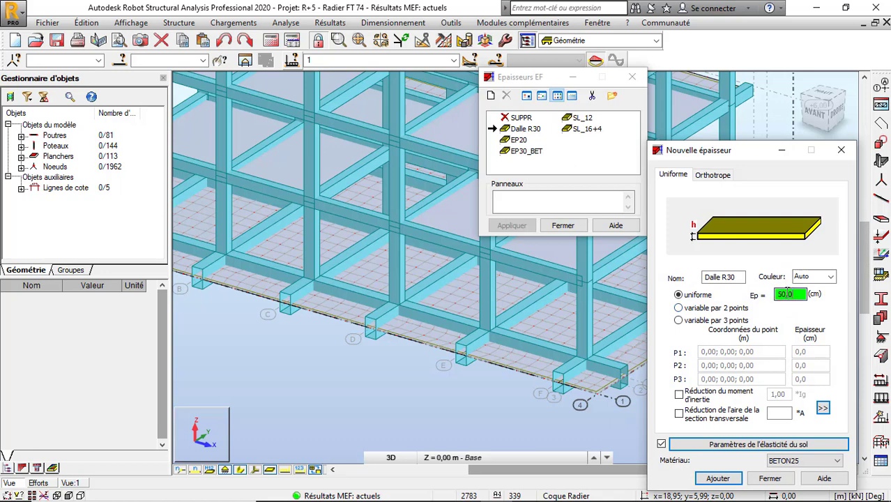
text(40)
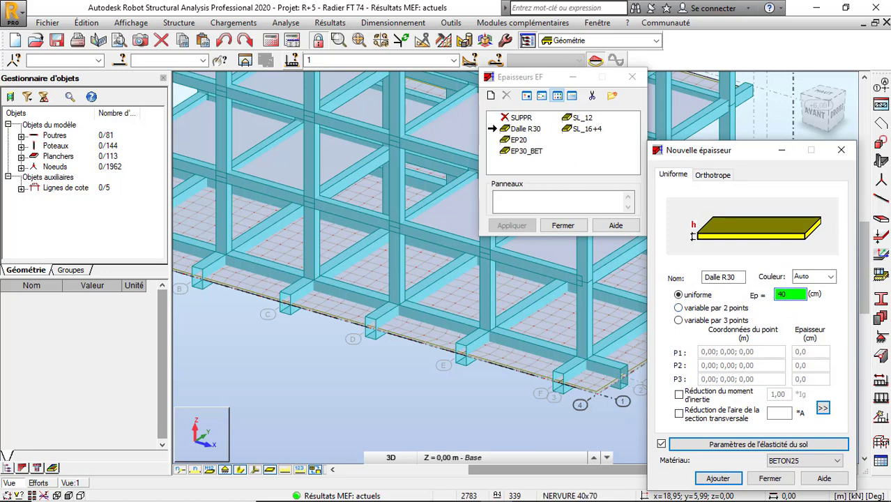
drag(755, 157, 737, 93)
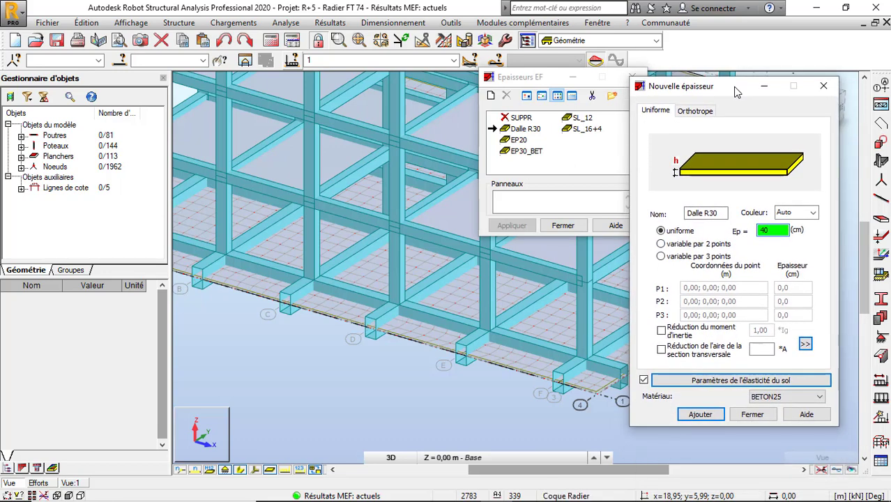
click(699, 415)
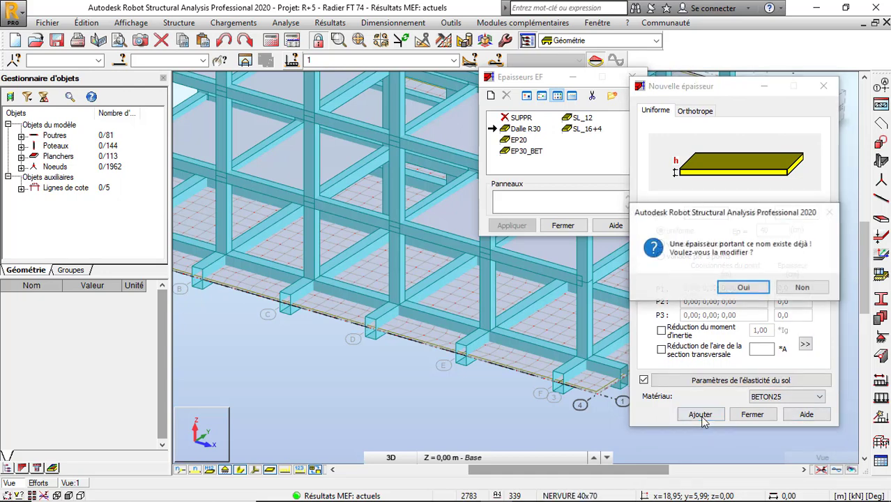
click(743, 287)
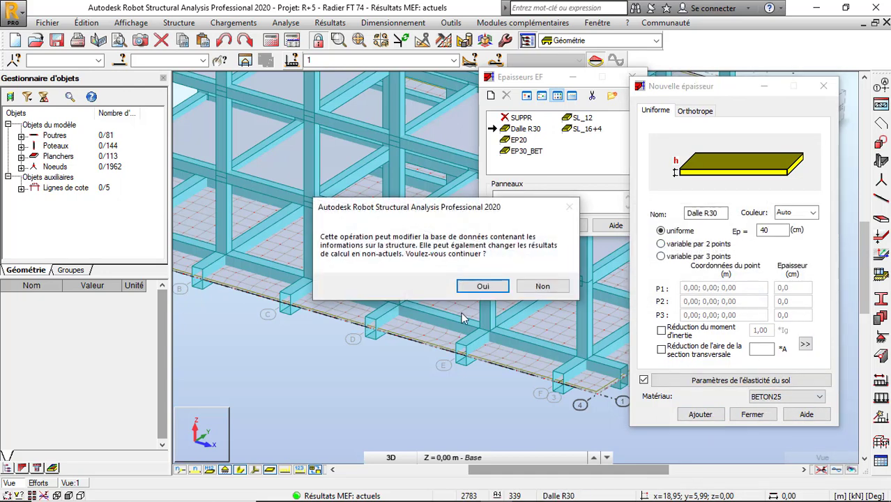
click(482, 286)
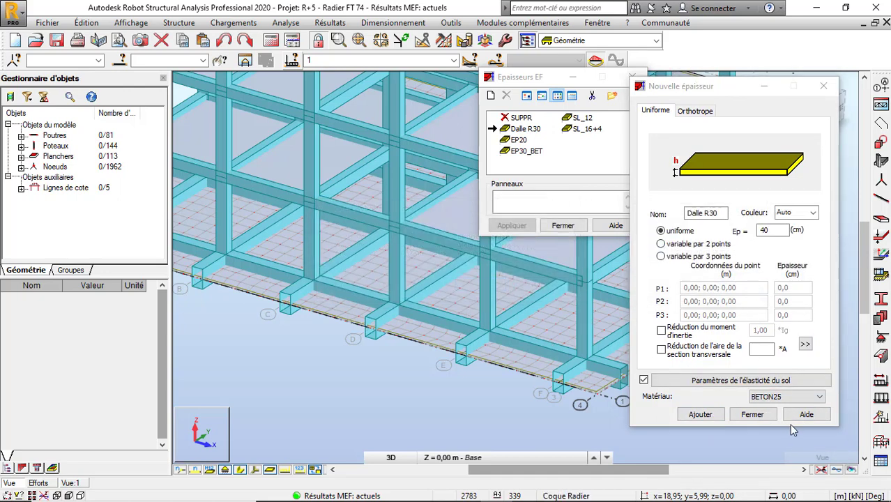
click(748, 415)
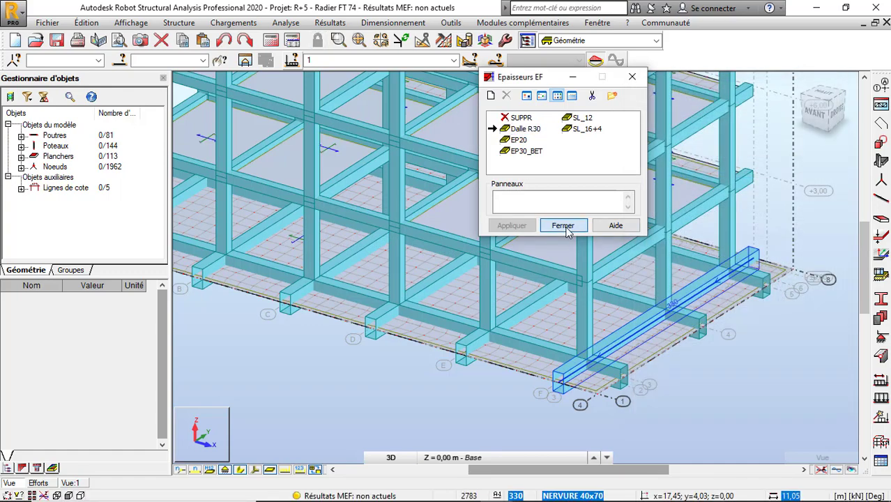
click(565, 227)
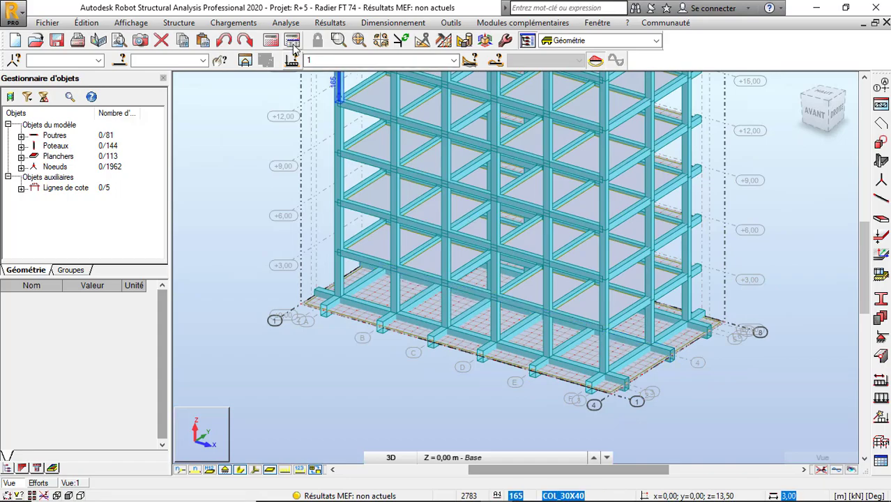
click(271, 43)
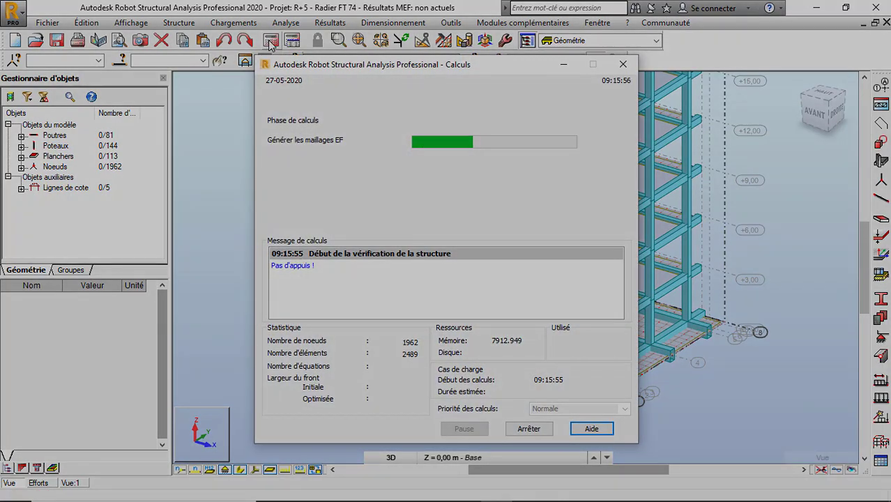